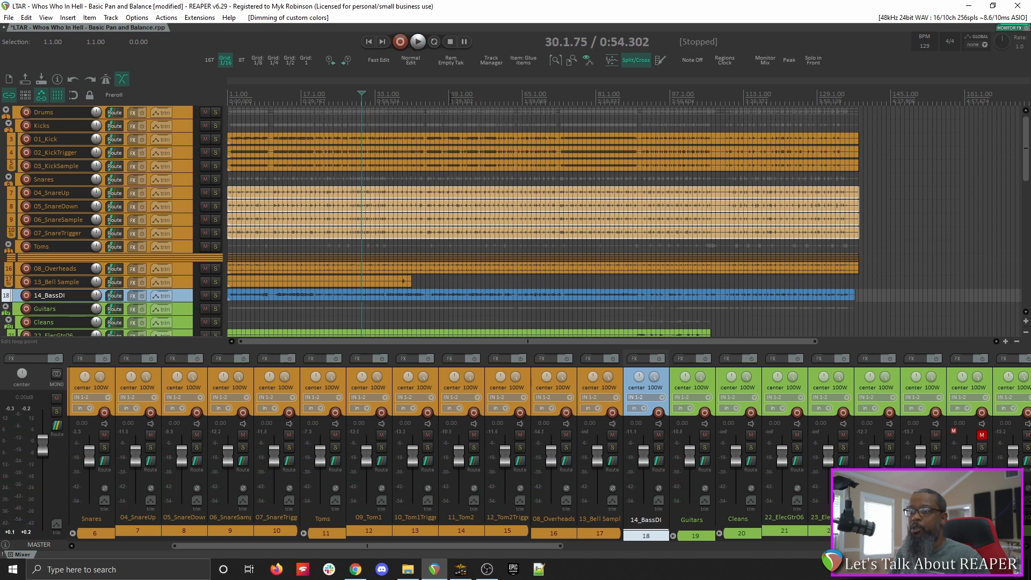
Play short passages of the full mix from around measures 50 and 76.
left_click(457, 95)
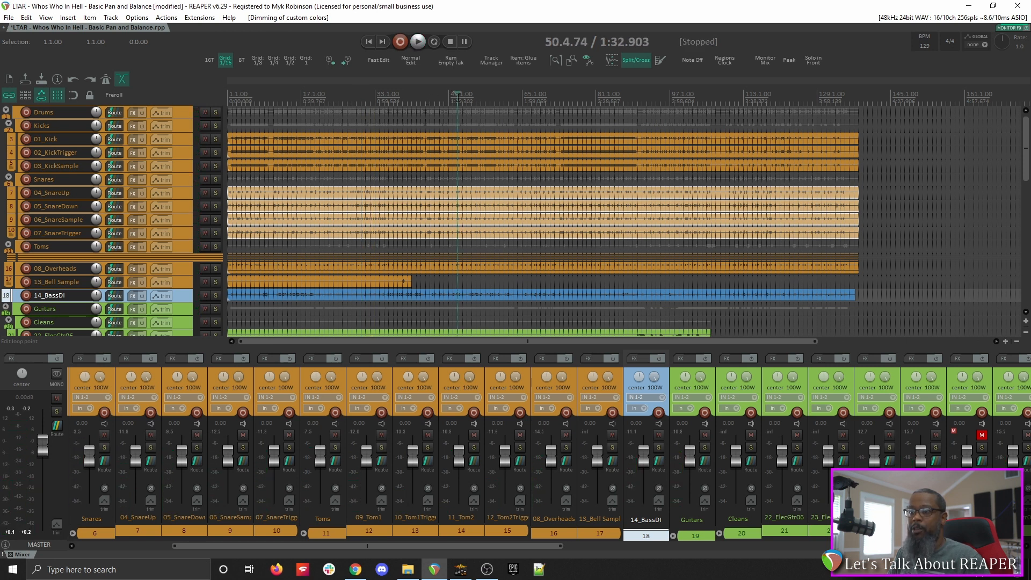
key("space")
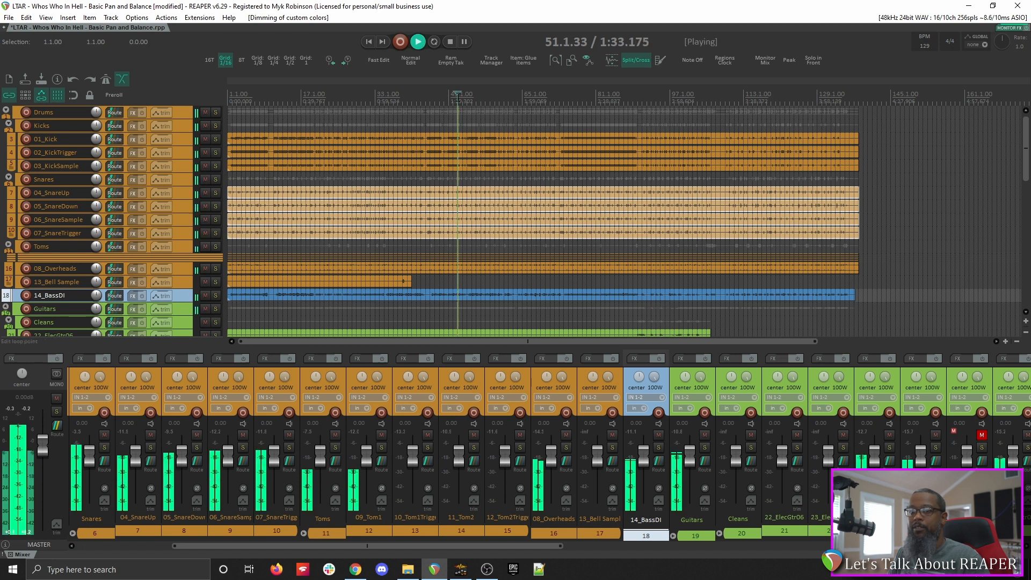
key("space")
left_click(572, 102)
key("space")
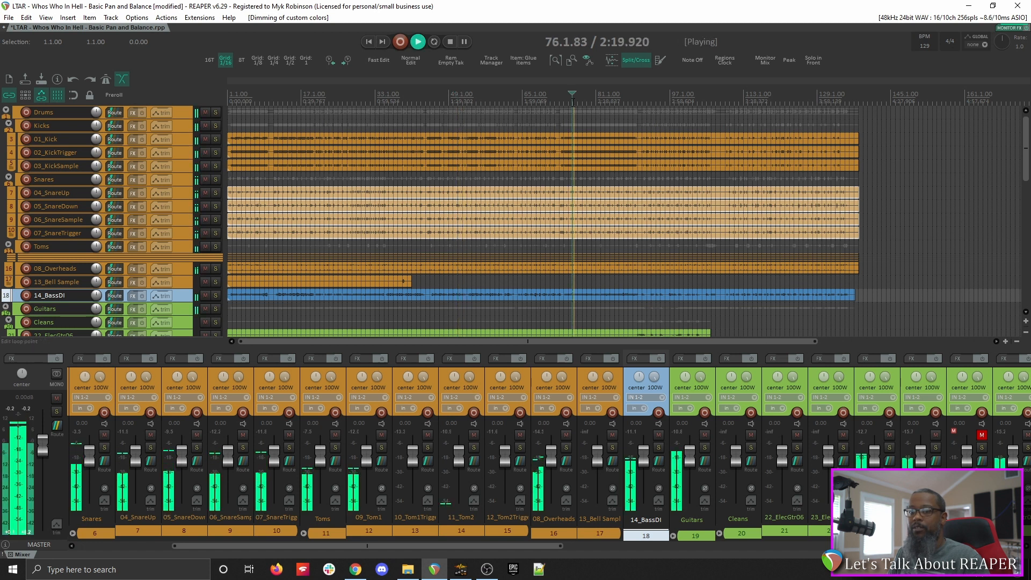
key("space")
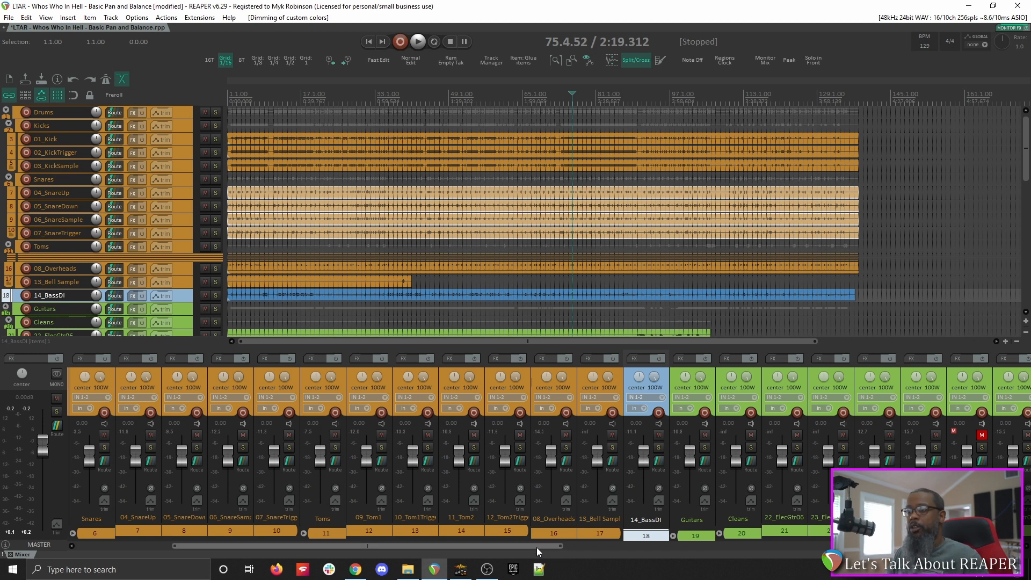
Lower the 13_Bell Sample track's volume and pan it 65% right.
left_click_drag(535, 546, 376, 553)
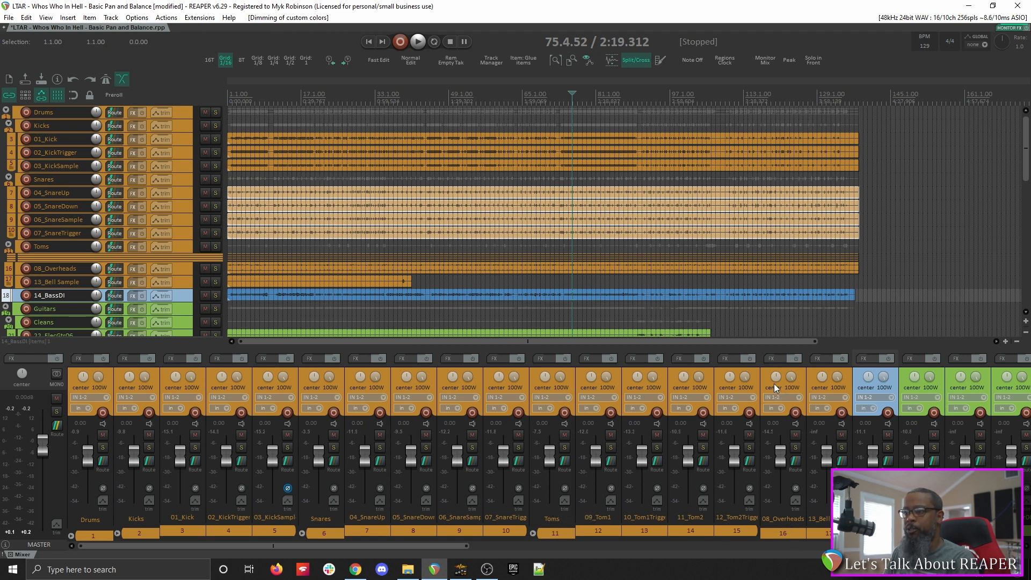
left_click(829, 539)
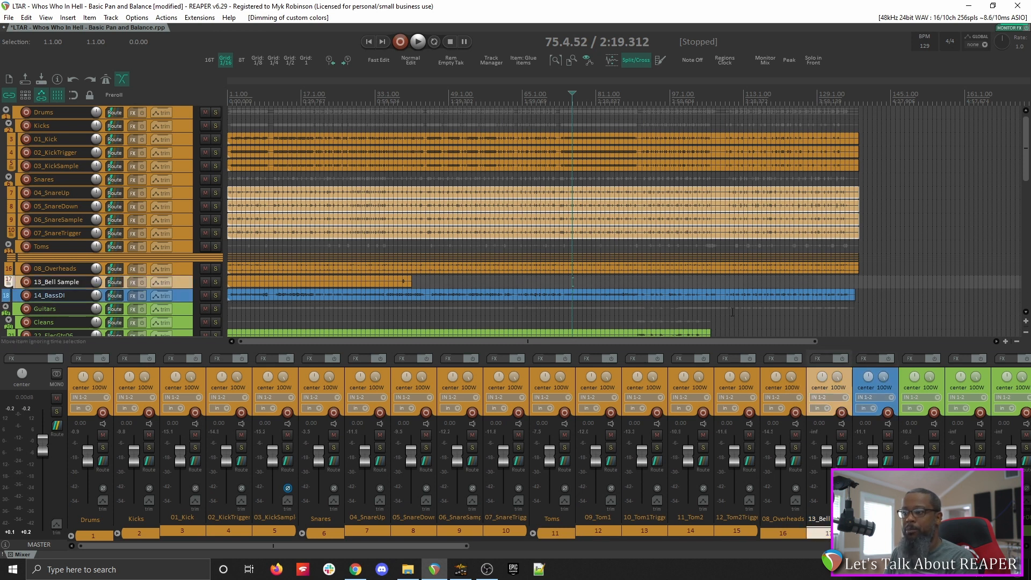
left_click_drag(825, 464, 826, 477)
left_click_drag(822, 382, 823, 374)
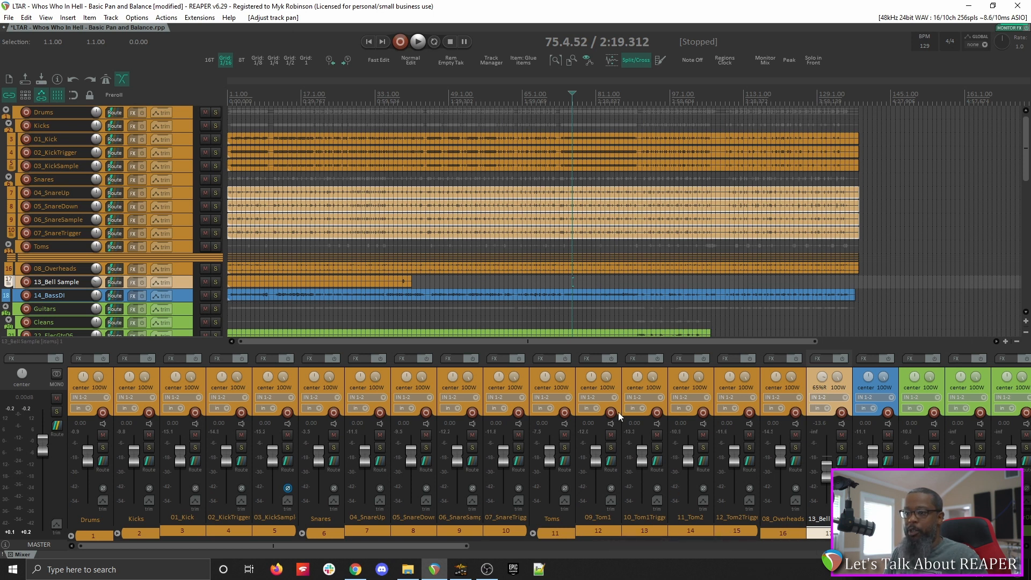
Pan the two Tom1 tracks to about 38% left and both Tom2 tracks to 40% right.
left_click_drag(593, 375, 637, 383)
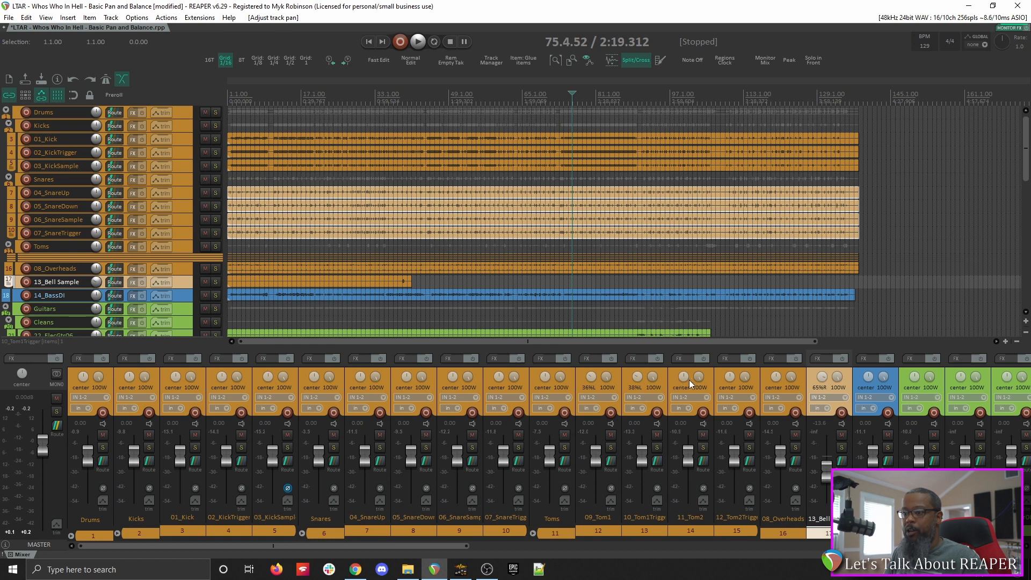
left_click_drag(685, 375, 685, 365)
left_click_drag(730, 376, 730, 367)
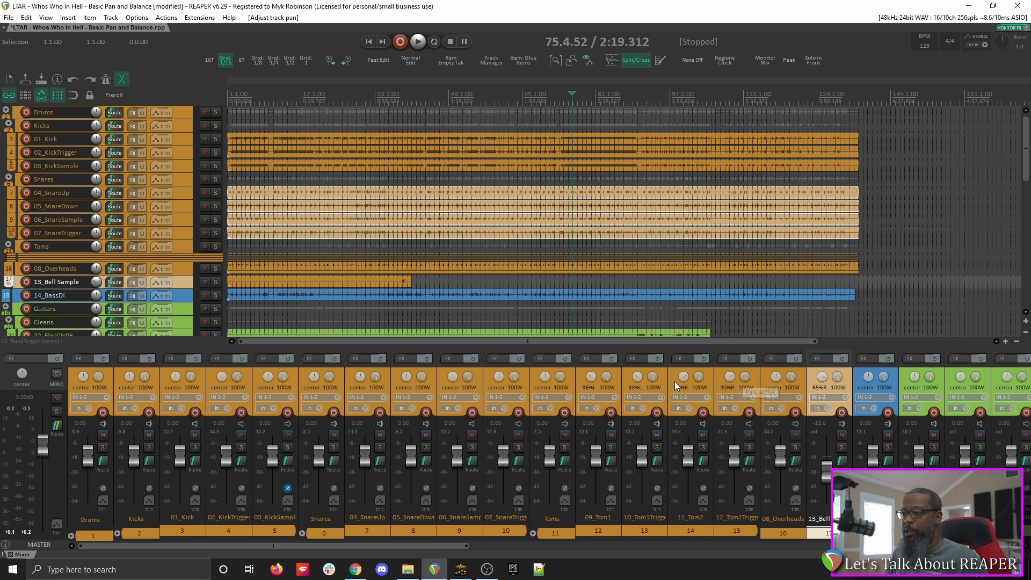
left_click_drag(680, 378, 681, 380)
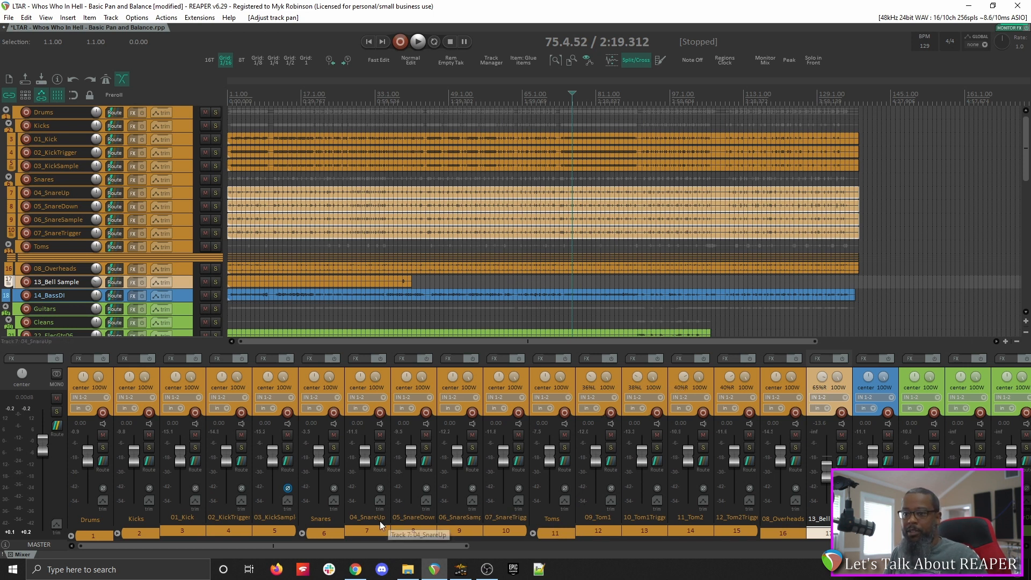
Lower the individual snare and kick track volumes, with 07_SnareTrigger and 02_KickTrigger at about -6.1 dB and 04_SnareUp at about -2.6 dB.
left_click_drag(411, 452, 505, 463)
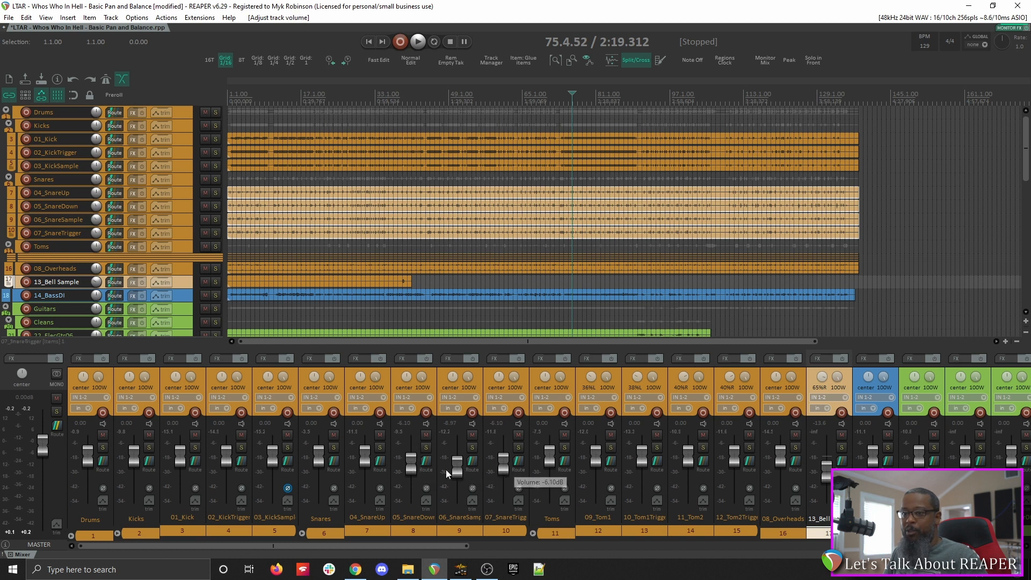
left_click_drag(407, 465, 454, 473)
left_click_drag(363, 465, 365, 468)
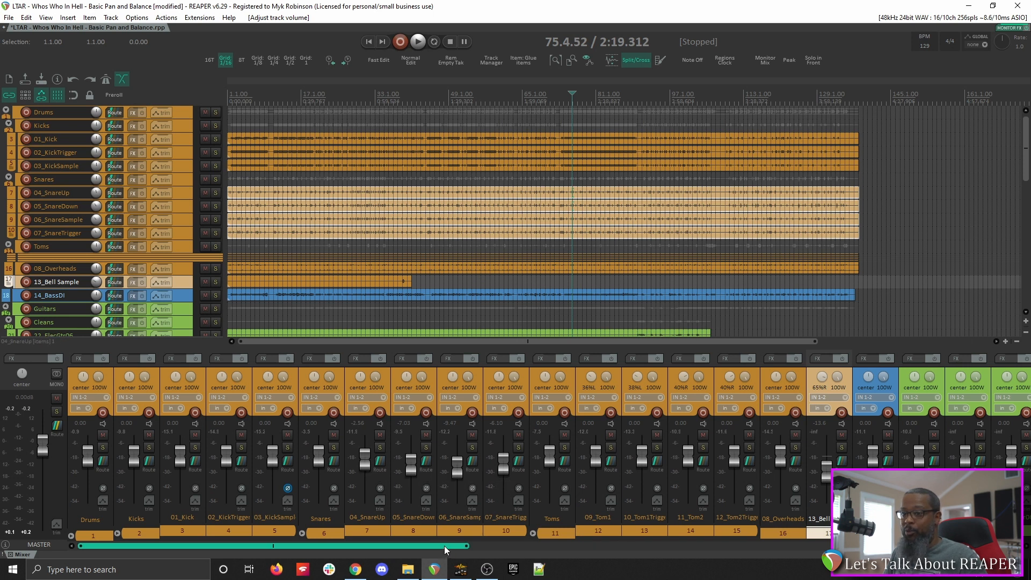
left_click_drag(273, 461, 182, 470)
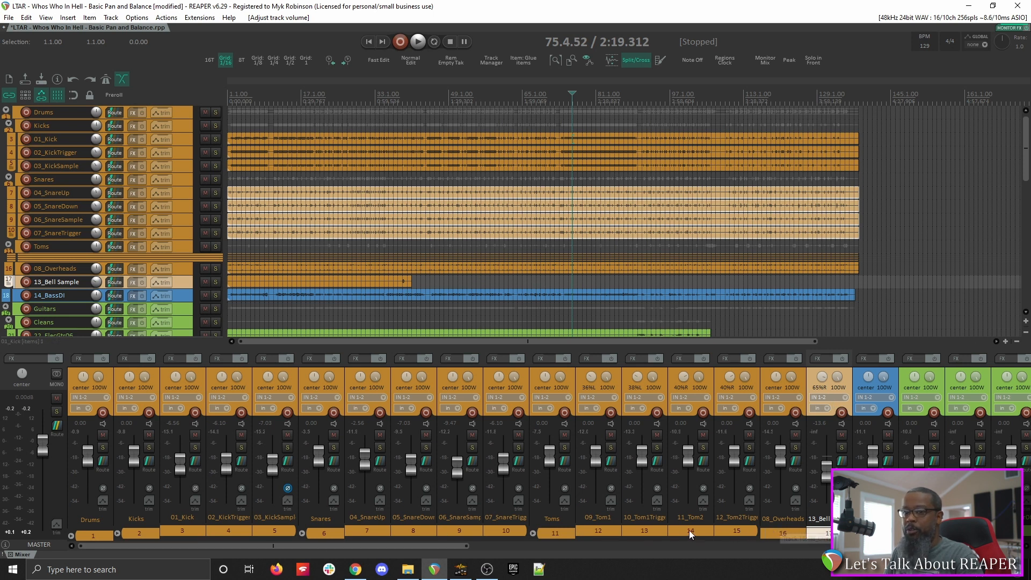
Solo the Drums folder track and start playback from around measure 41.
left_click(103, 447)
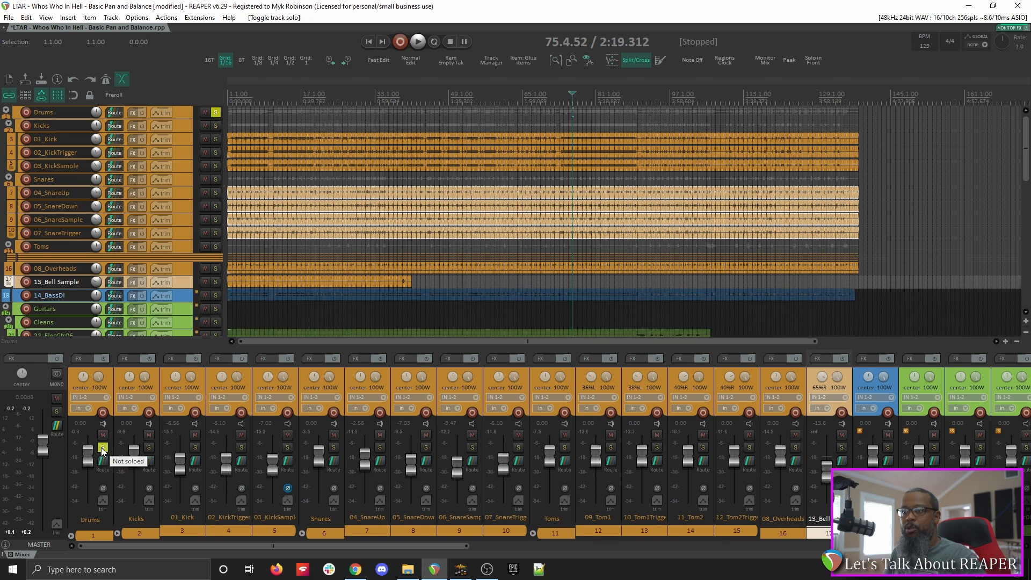
left_click(378, 102)
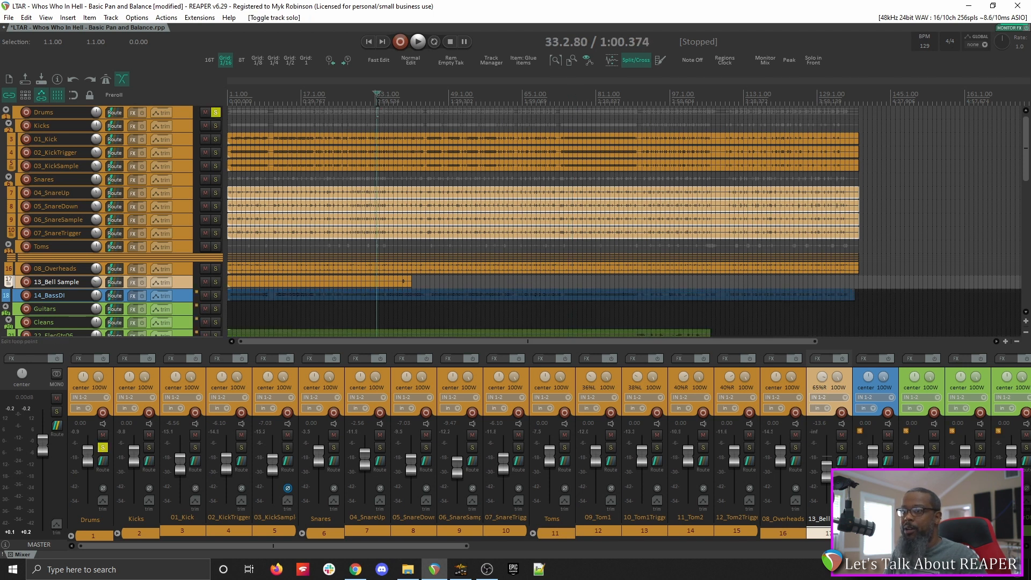
left_click(410, 98)
key("space")
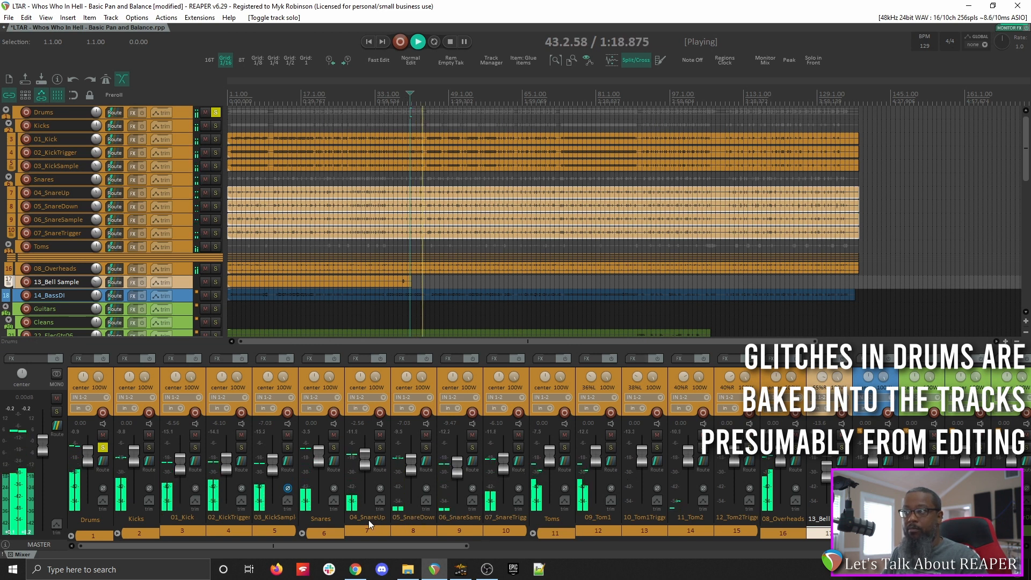
Fine-tune the 03_KickSample volume and pan 11_Tom2 43% right and both Tom1 tracks 39% left.
left_click_drag(275, 472, 274, 472)
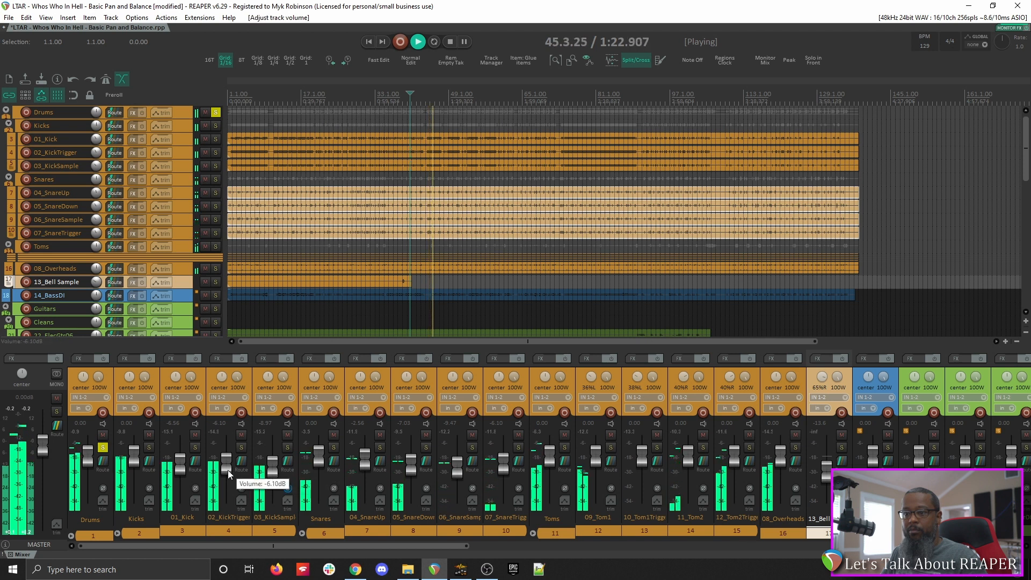
mouse_move(683, 380)
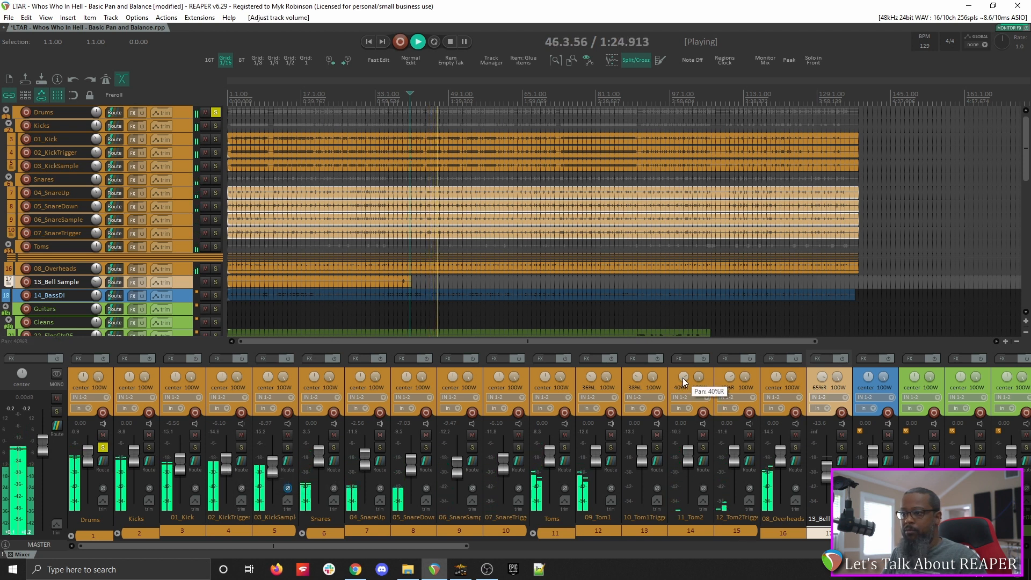
left_click_drag(681, 378, 682, 376)
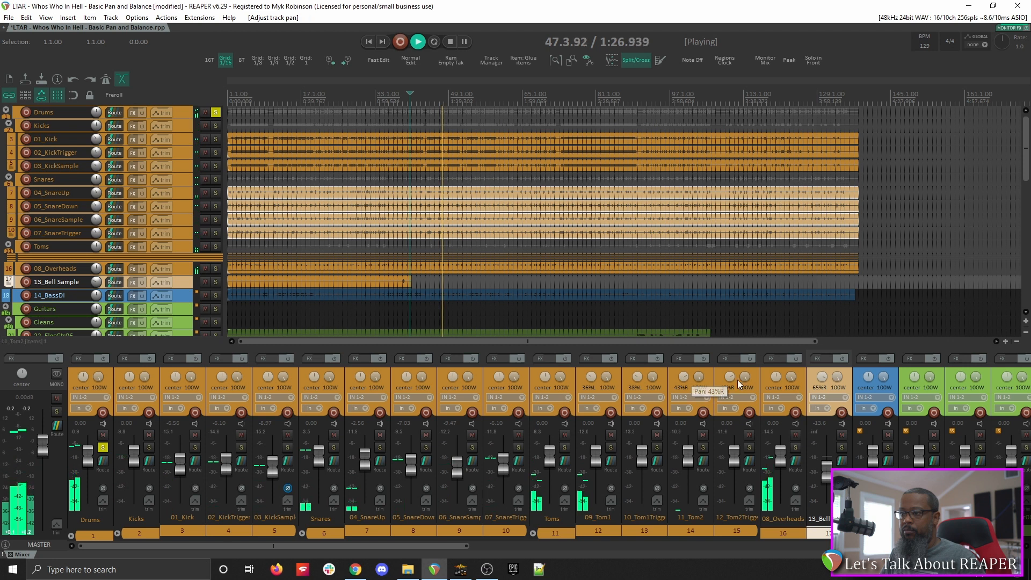
left_click_drag(637, 379, 590, 377)
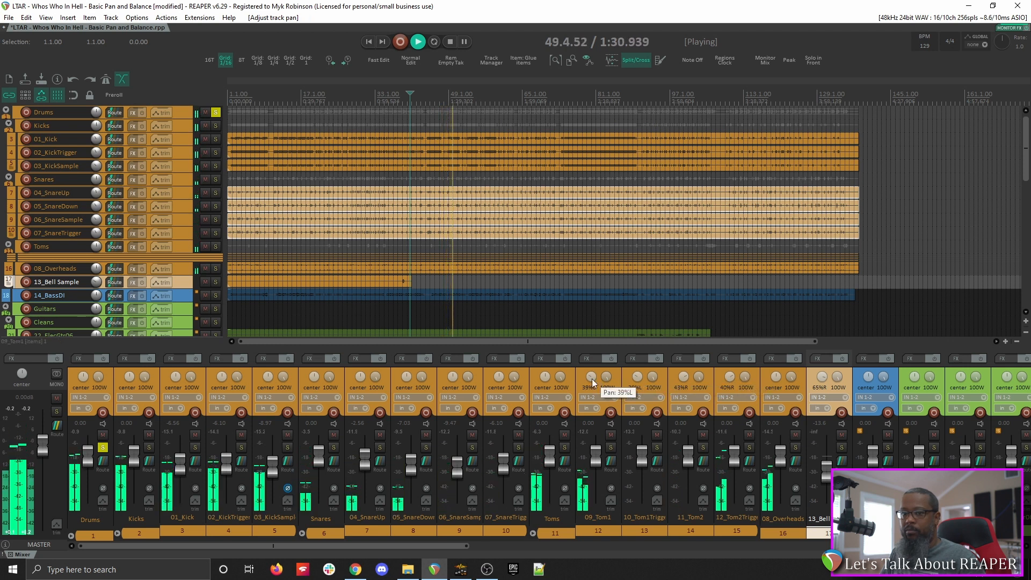
Adjust the 05_SnareDown volume to about -5.2 dB and 06_SnareSample to about -9 dB, ending playback.
left_click(320, 457)
left_click_drag(412, 466, 453, 464)
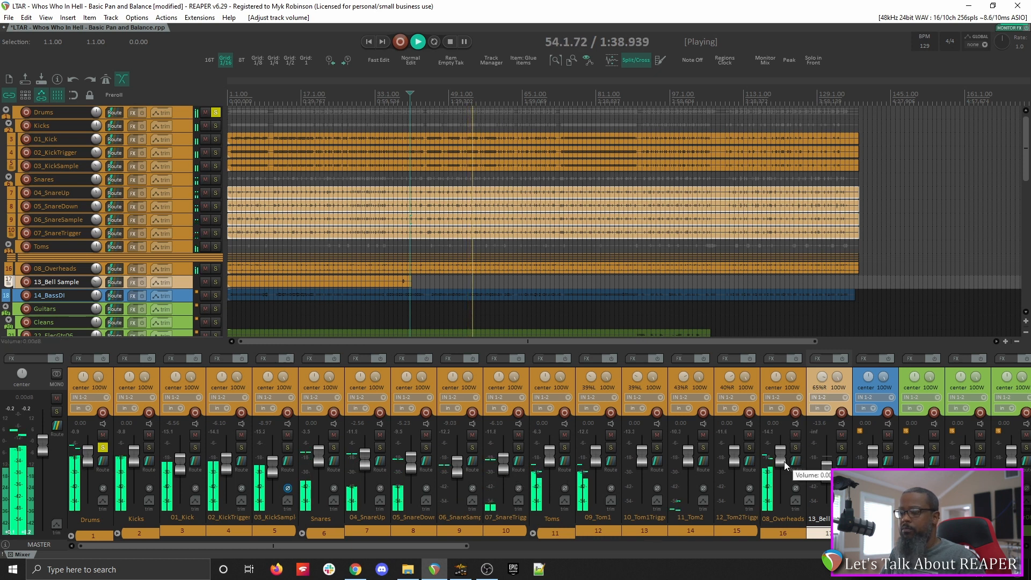
key("space")
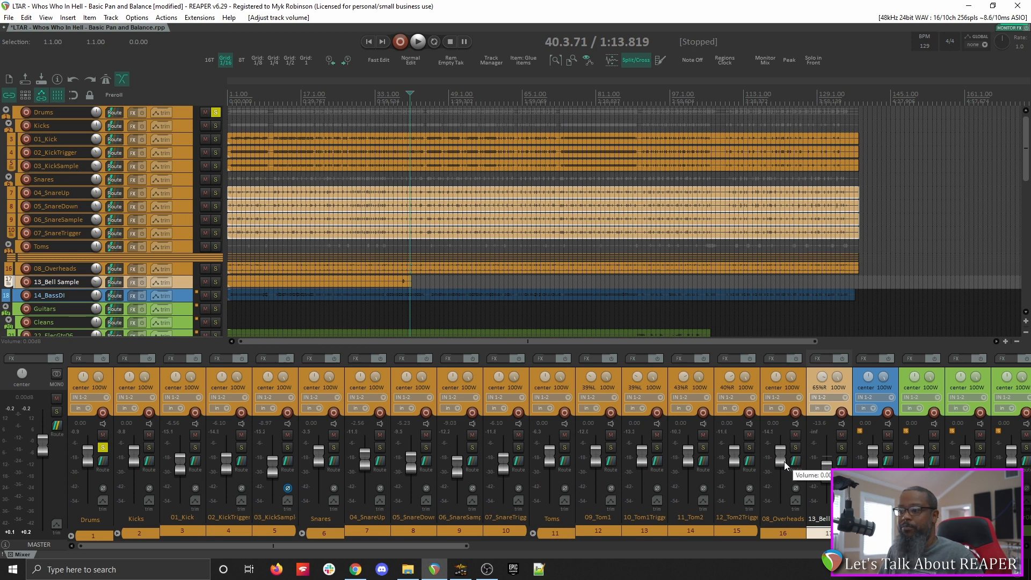
Replay the drums and rebalance them: 01_Kick and 03_KickSample about -9 dB, 02_KickTrigger about -7 dB, 04_SnareUp -2.17 dB, 08_Overheads -2.60 dB.
key("space")
left_click_drag(782, 460, 782, 468)
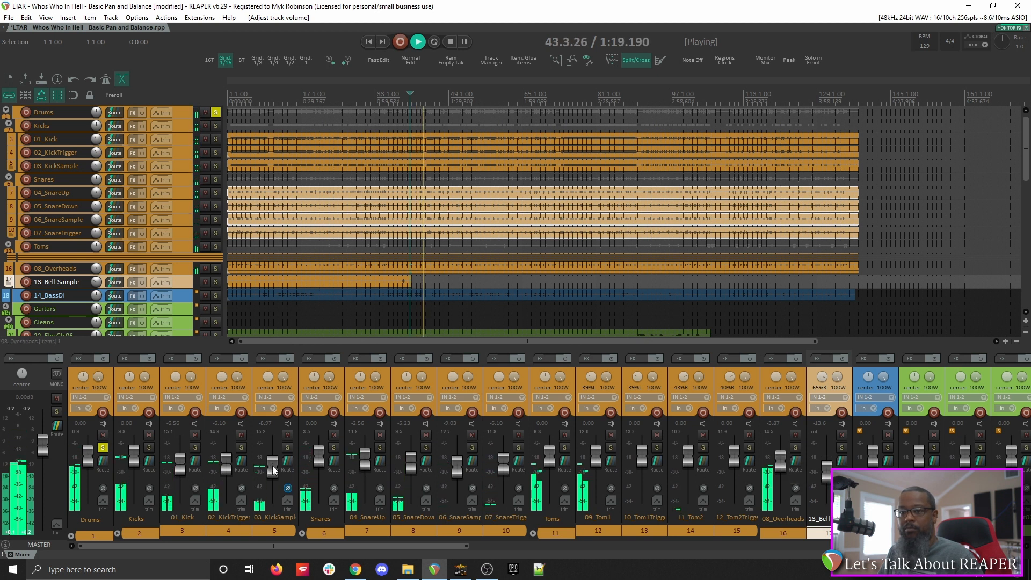
left_click_drag(224, 466, 179, 473)
left_click_drag(269, 472, 270, 472)
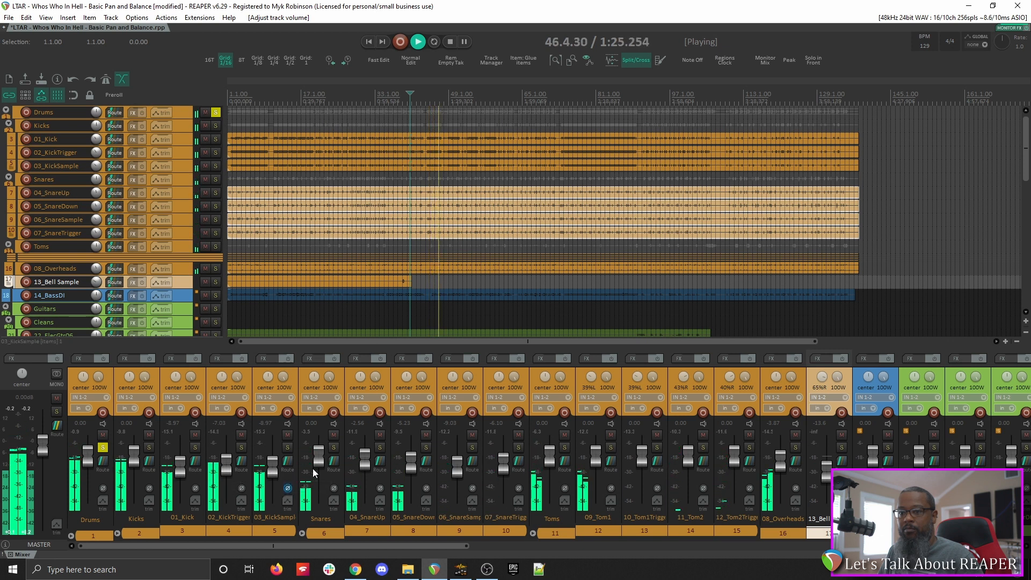
left_click_drag(360, 465, 368, 463)
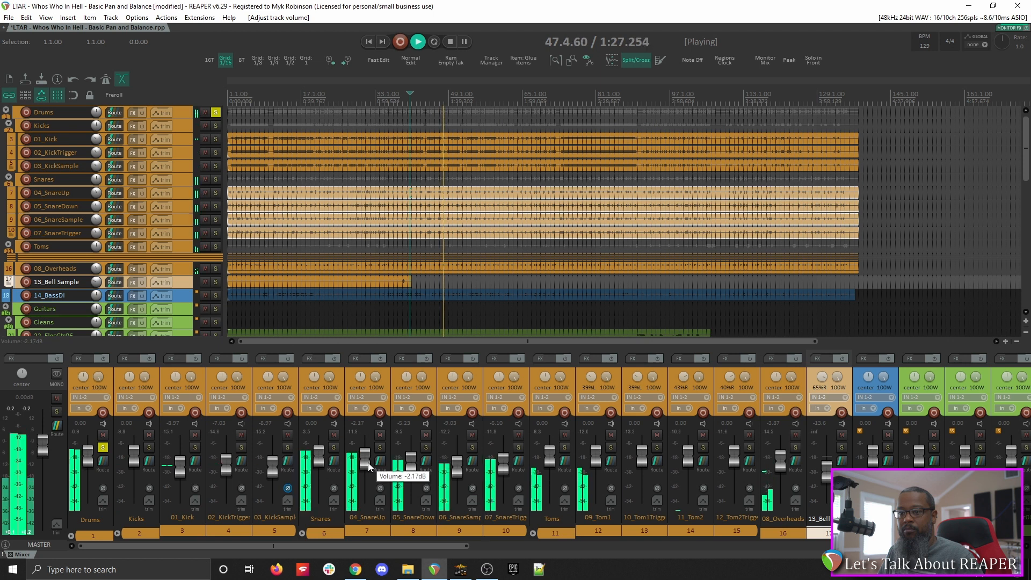
left_click_drag(781, 465, 781, 463)
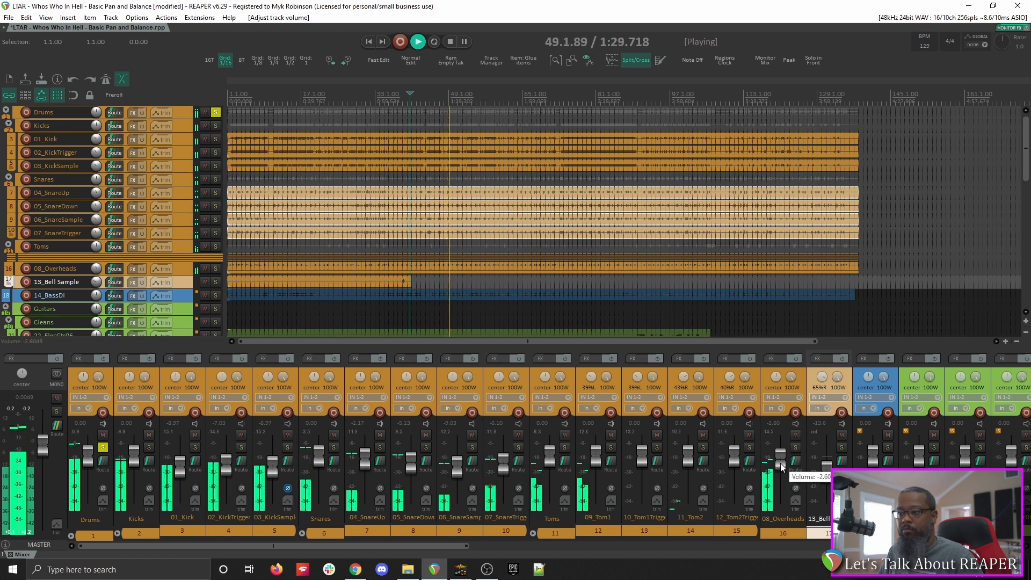
Lower 11_Tom2 to about -5.6 dB and 12_Tom2Trigger to about -9.5 dB, and stop playback.
left_click(691, 534)
left_click(735, 529, "ctrl")
mouse_move(729, 476)
left_mouse_down()
mouse_move(731, 466)
mouse_move(736, 474)
left_mouse_up()
left_click(700, 531)
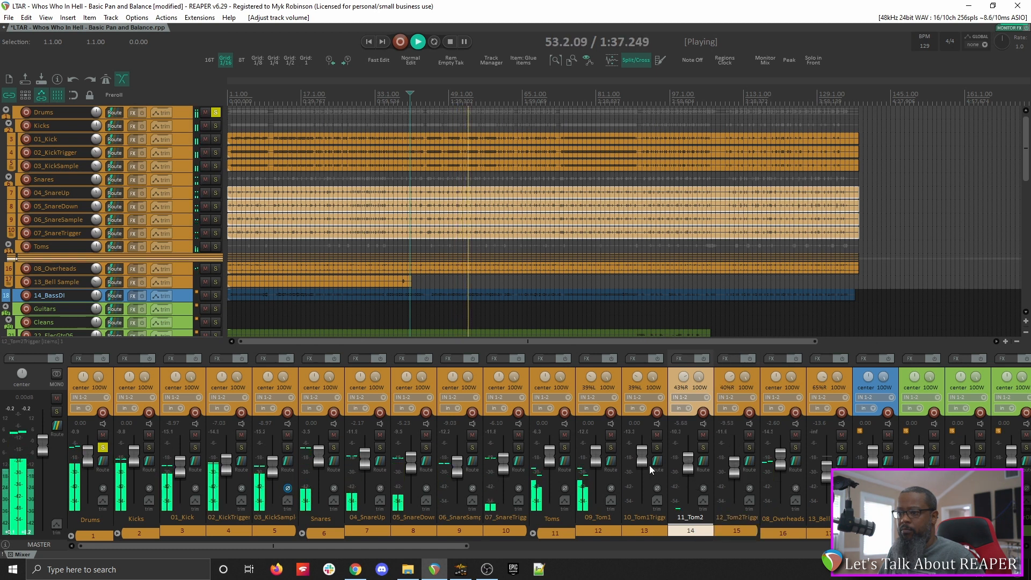
mouse_move(643, 464)
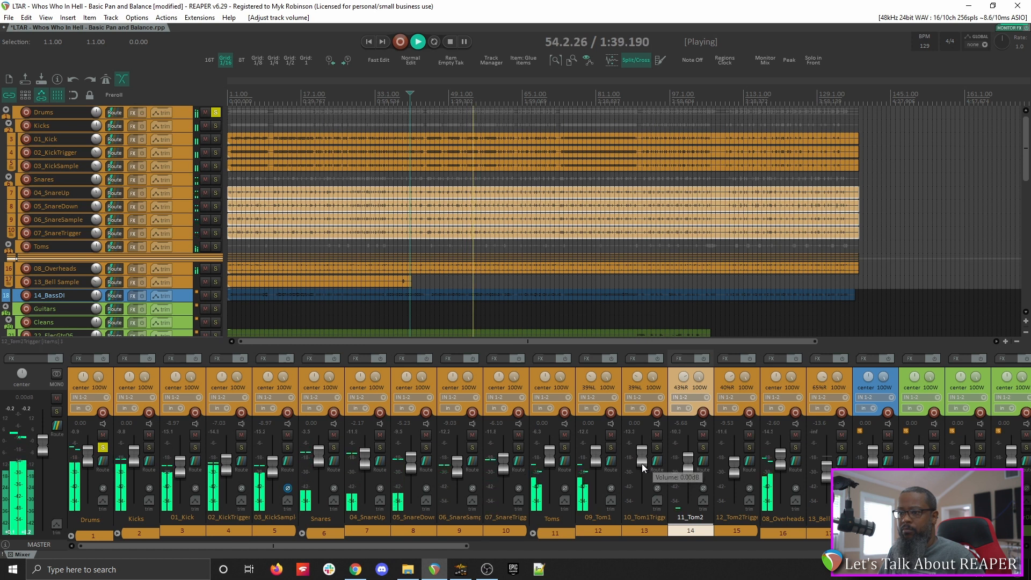
key("space")
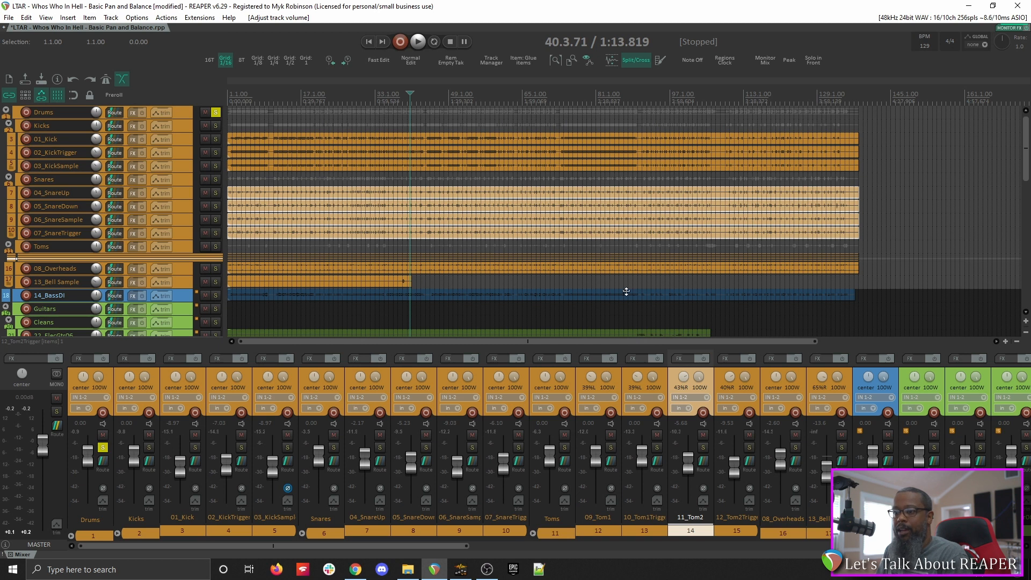
Enlarge the mixer to show the FX insert slots, select 09_Tom1 and briefly audition the drums.
left_click_drag(625, 348, 625, 256)
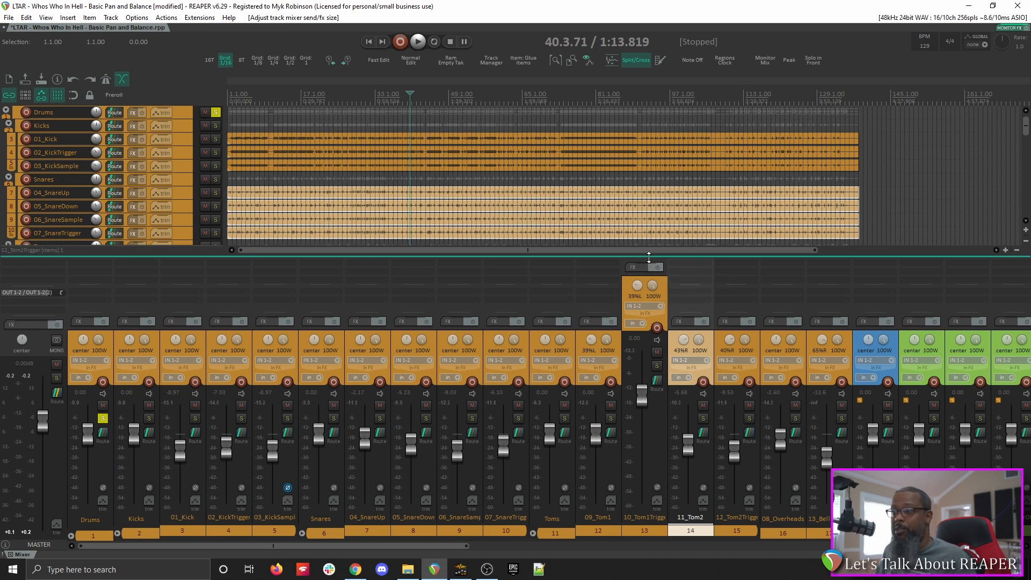
left_click_drag(648, 258, 652, 328)
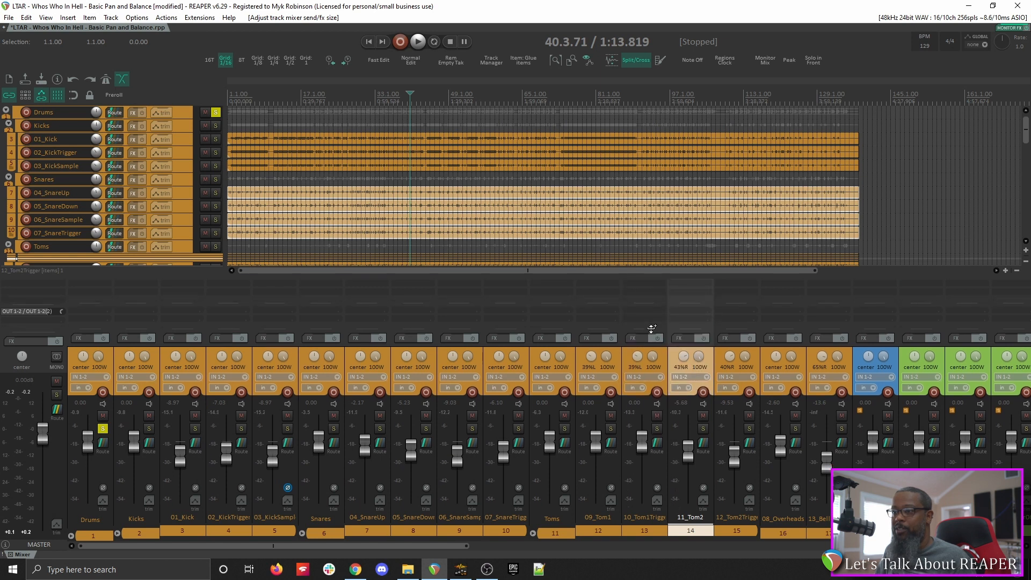
left_click(601, 532)
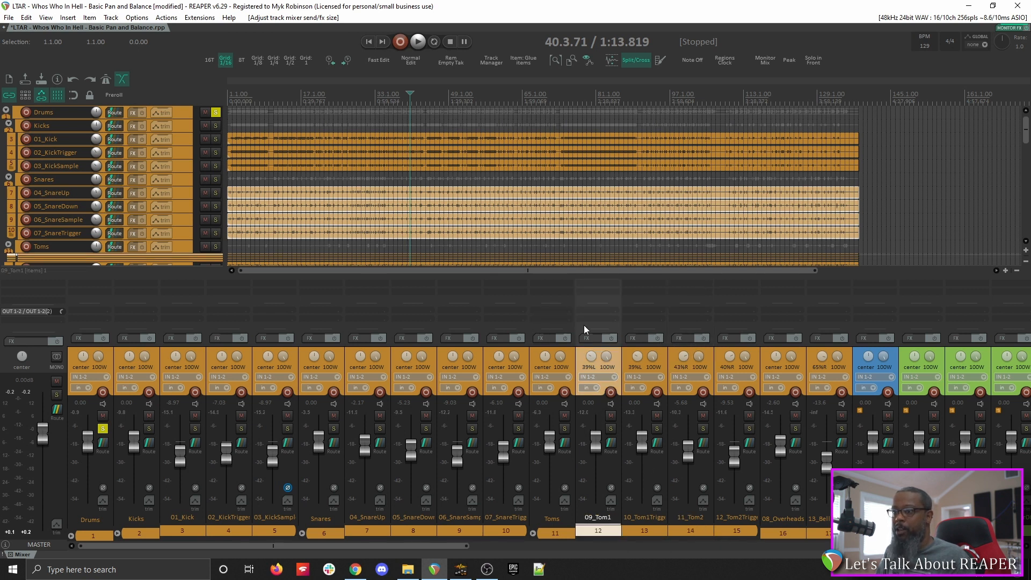
key("space")
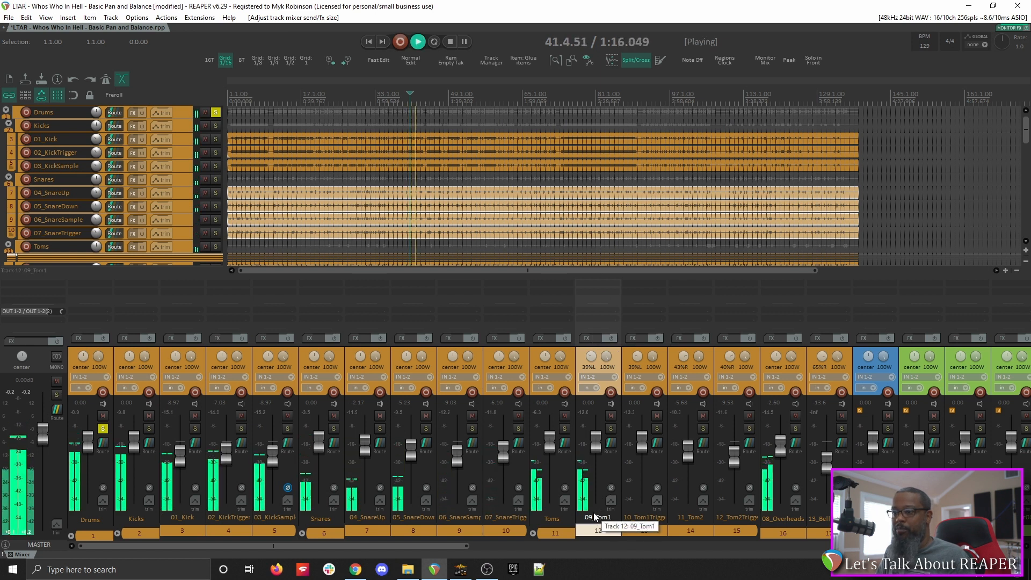
key("space")
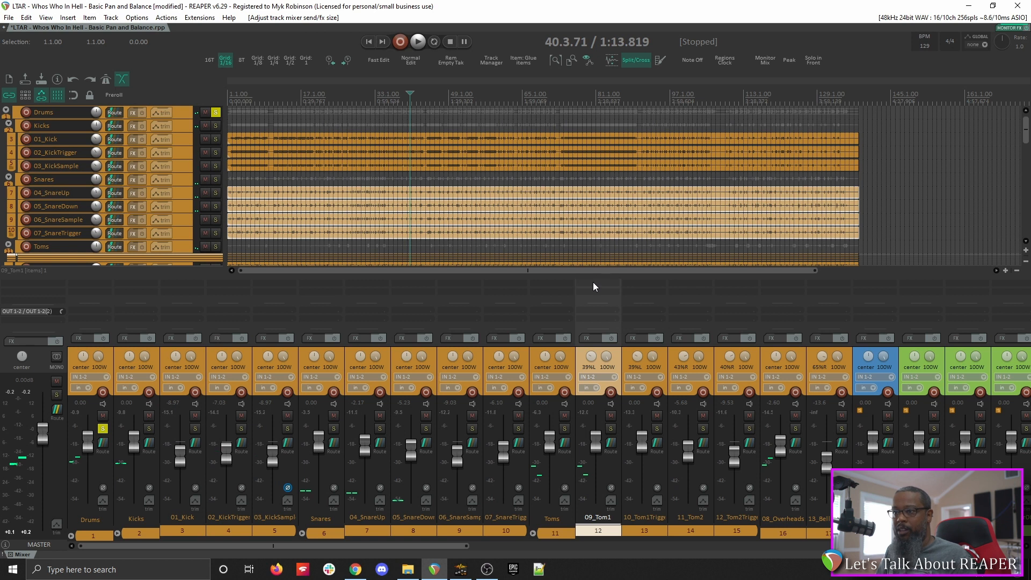
Add ReaGate to 09_Tom1 with the "stock - tom gate" preset, and play the drums to audition it before closing the plugin window.
double_click(593, 282)
type("reag")
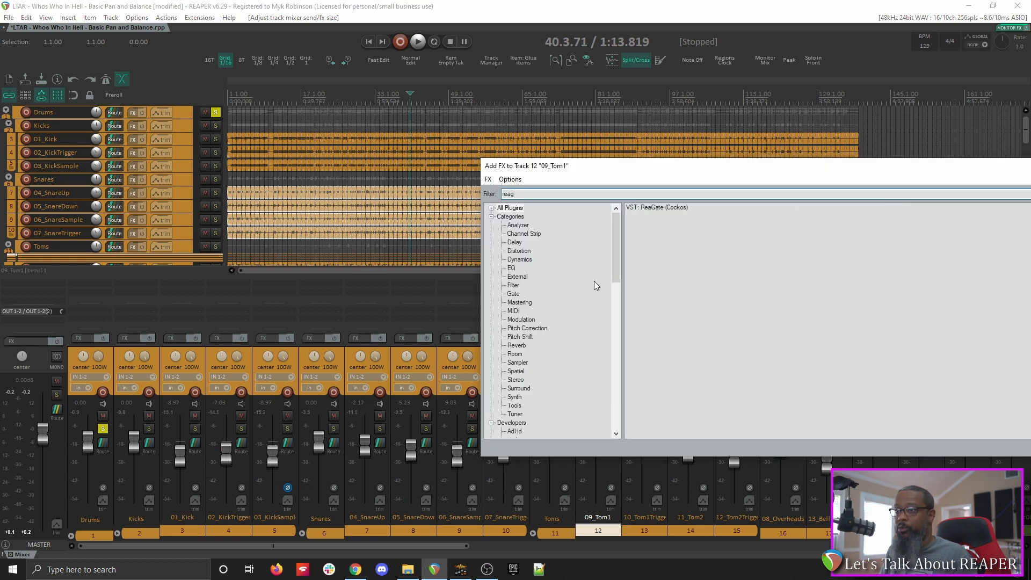
double_click(681, 208)
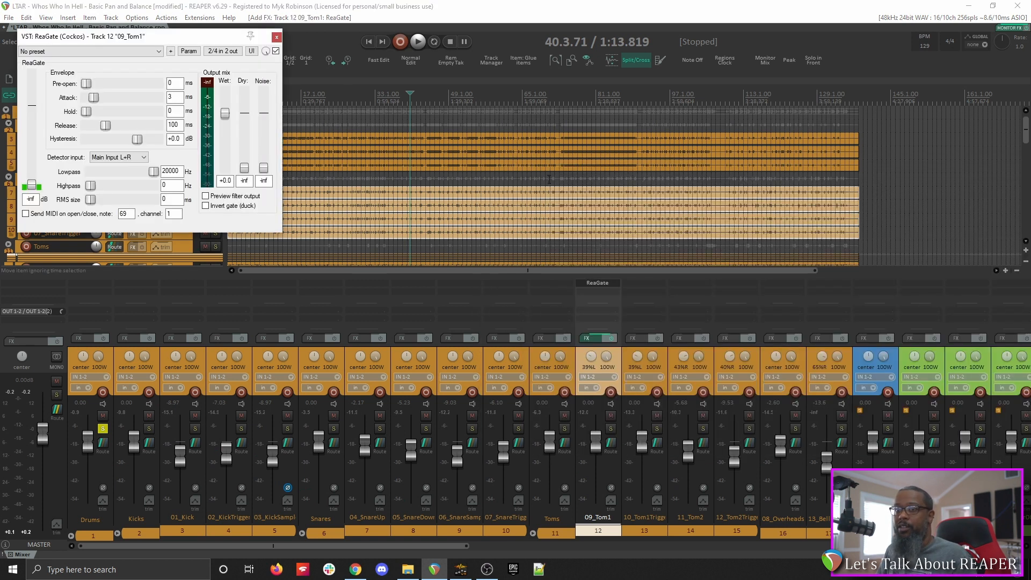
left_click(155, 52)
left_click(93, 92)
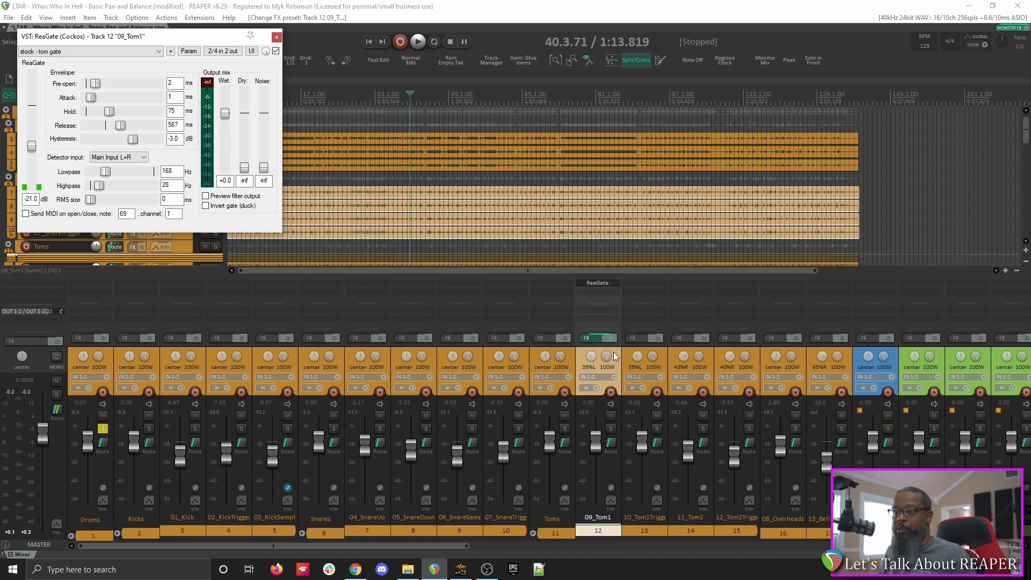
key("space")
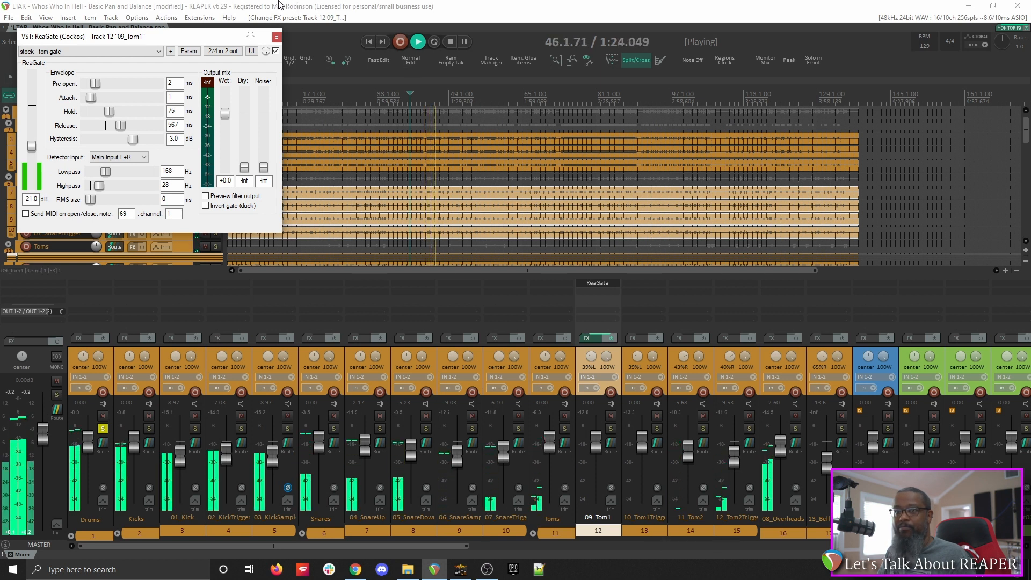
left_click(276, 38)
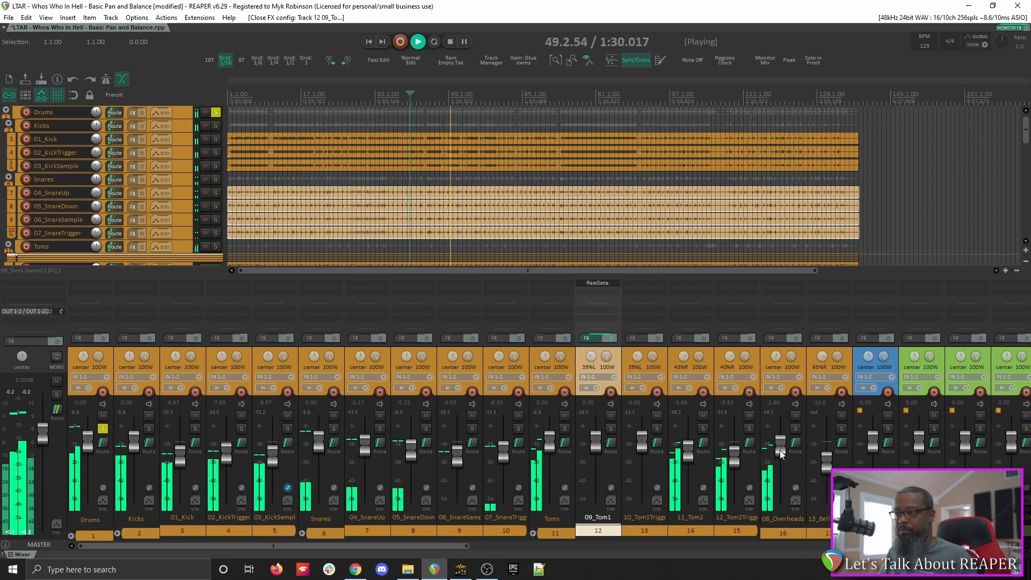
Rebalance 08_Overheads to -2.32 dB, 04_SnareUp -2.85 dB, 05_SnareDown about -7.5 dB, 06_SnareSample -8.70 dB and 07_SnareTrigger about -7.9 dB, ending playback.
left_click_drag(778, 450, 779, 450)
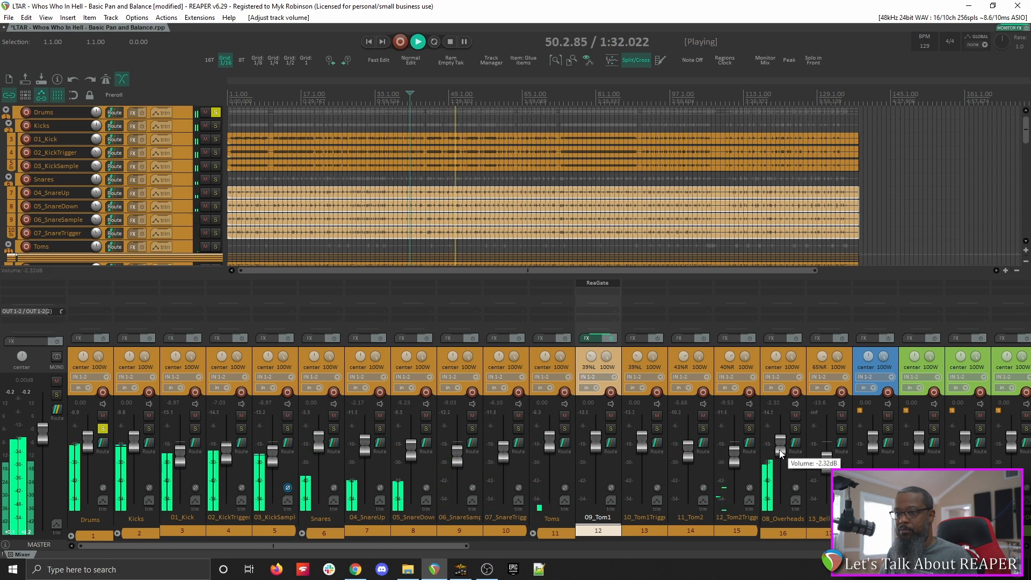
left_click_drag(413, 457, 365, 450)
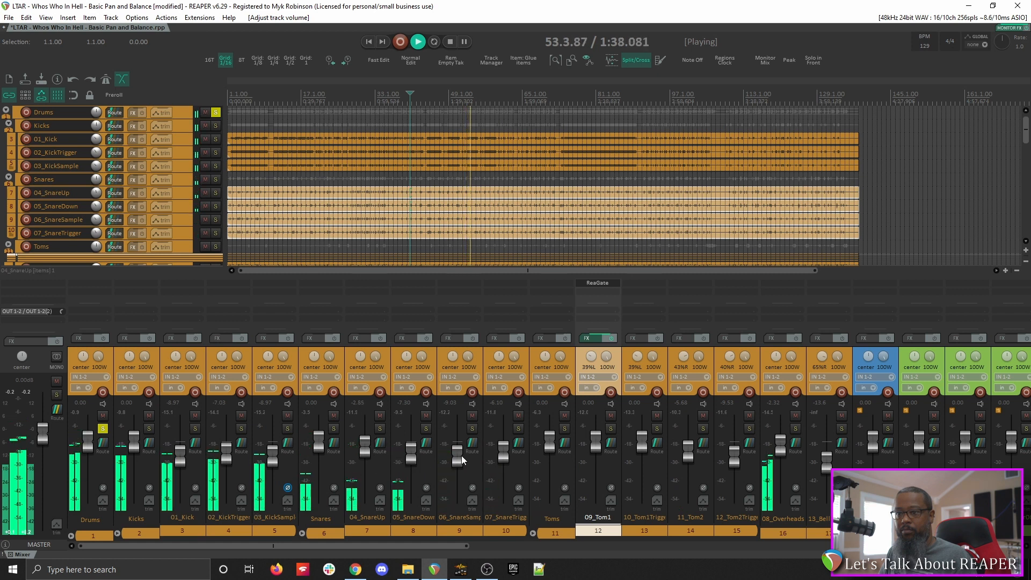
left_click_drag(457, 455, 501, 459)
key("space")
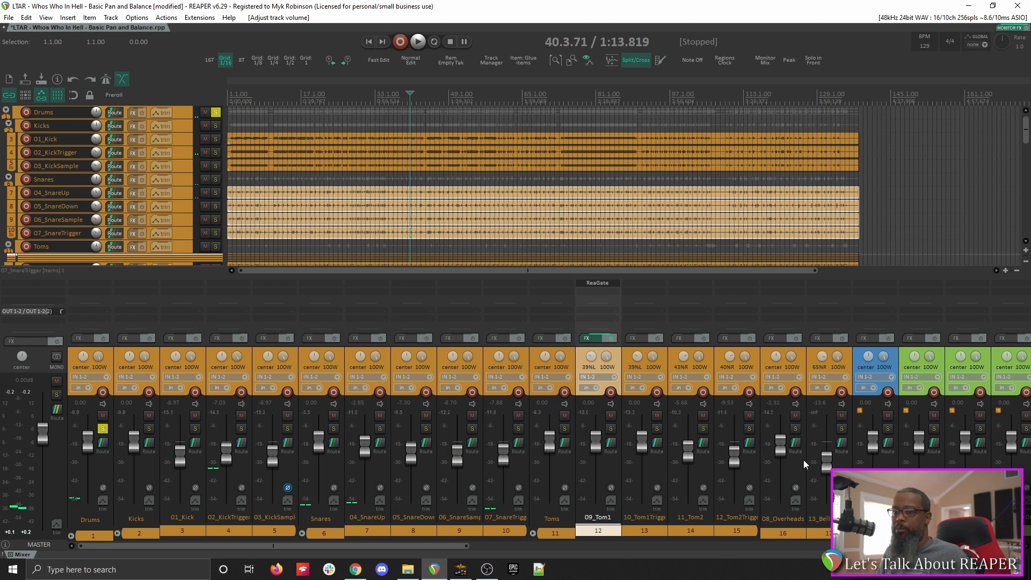
Unsolo the Drums folder, and collapse and mute the Guitars and Vocals folders in the mixer.
left_click(103, 428)
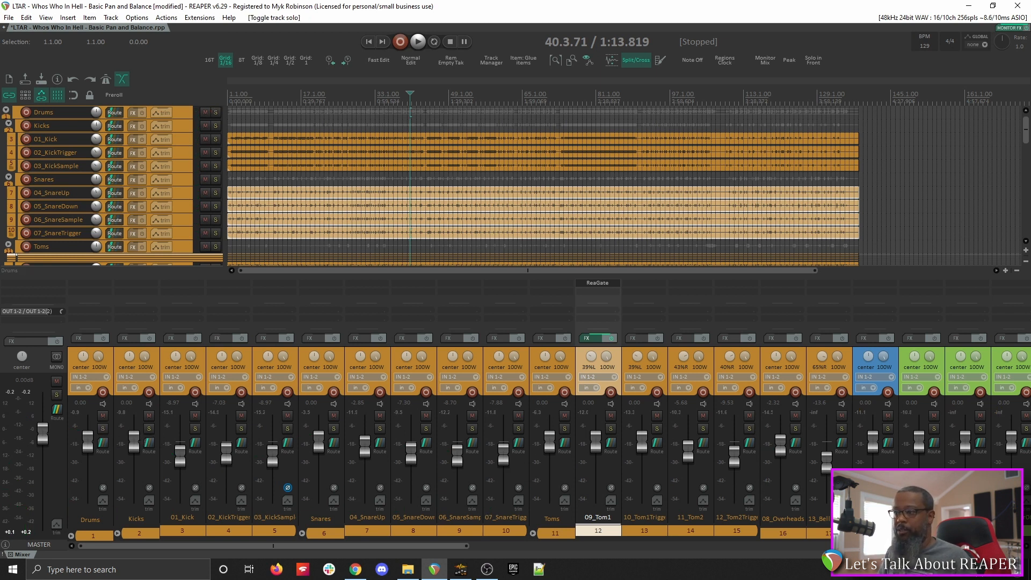
left_click(931, 414)
left_click_drag(437, 544, 597, 555)
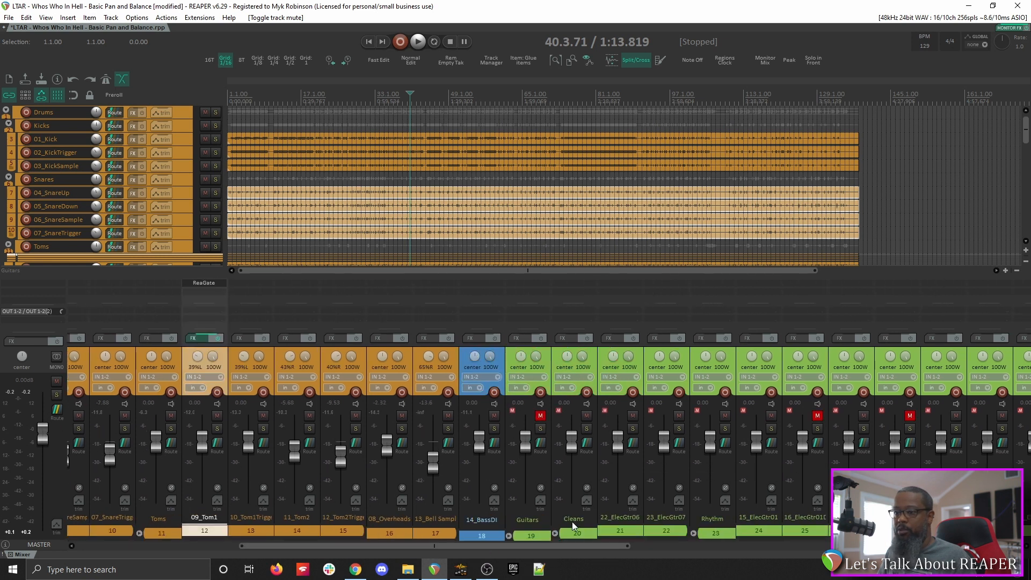
left_click(506, 536)
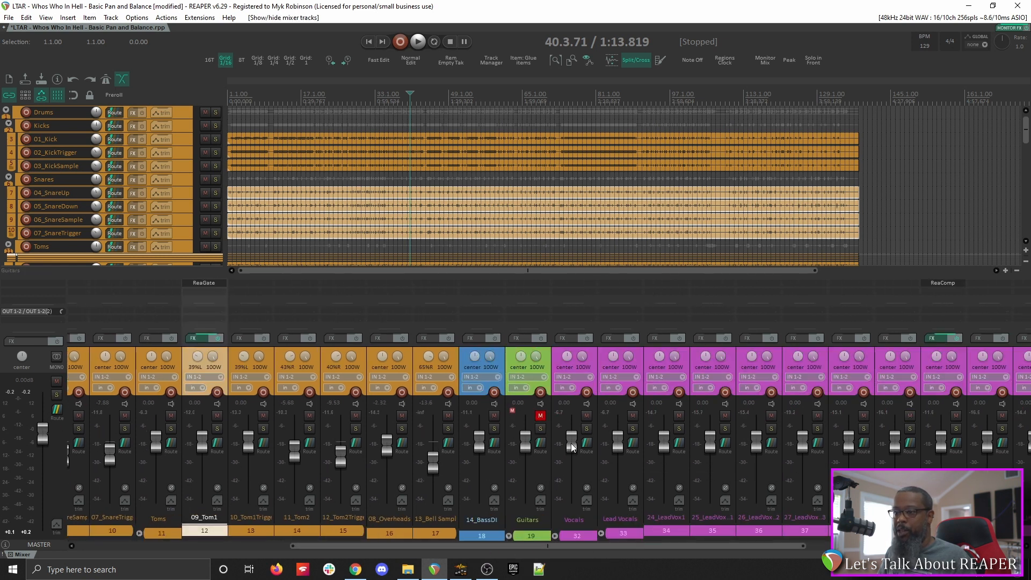
left_click(554, 535)
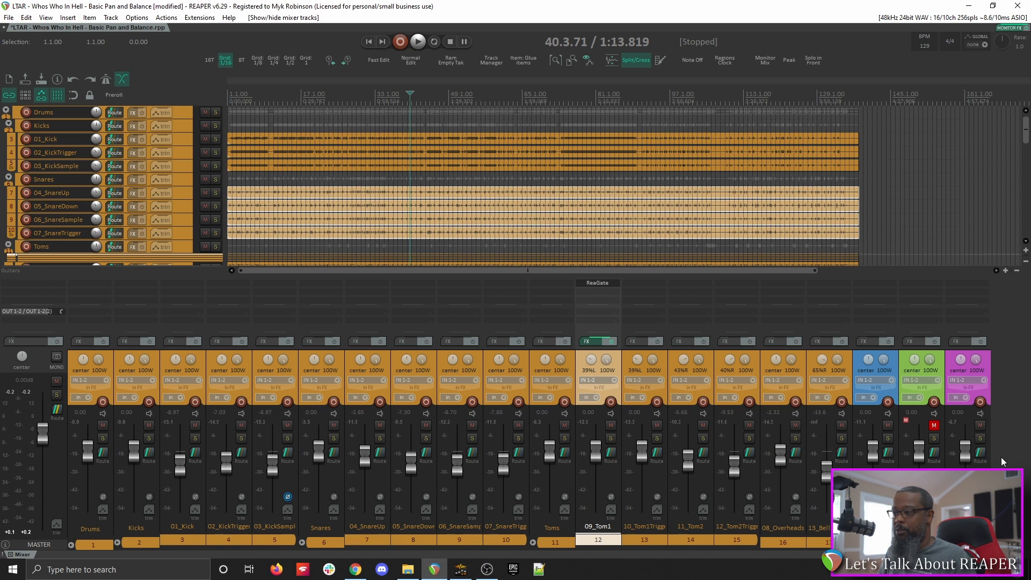
left_click(979, 426)
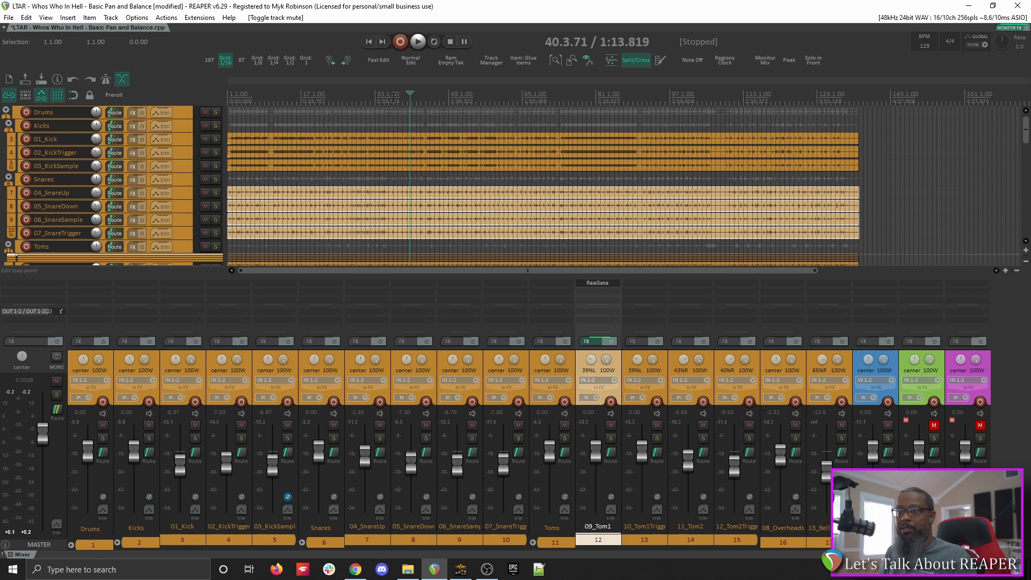
Play from around bar 33 and lower Drums to -0.33 dB and 14_BassDI to -3.24 dB, ending playback.
left_click(378, 98)
key("space")
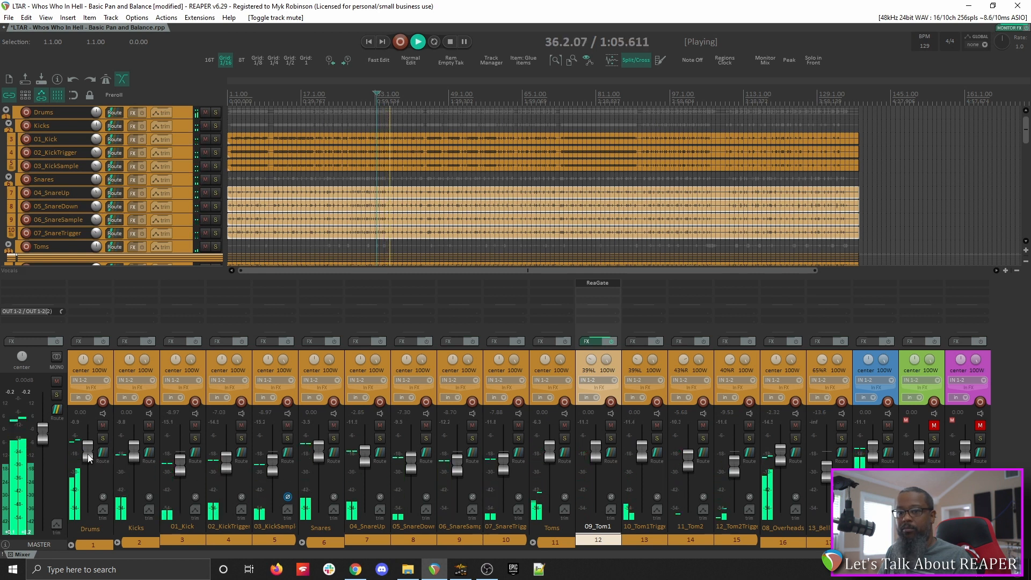
left_click_drag(88, 453, 88, 455)
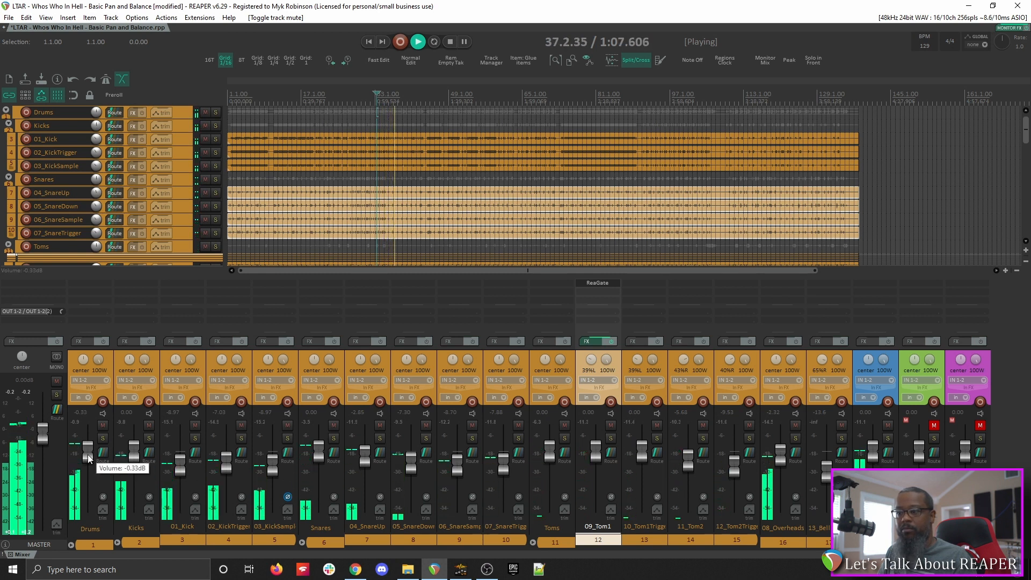
left_click_drag(874, 456, 874, 458)
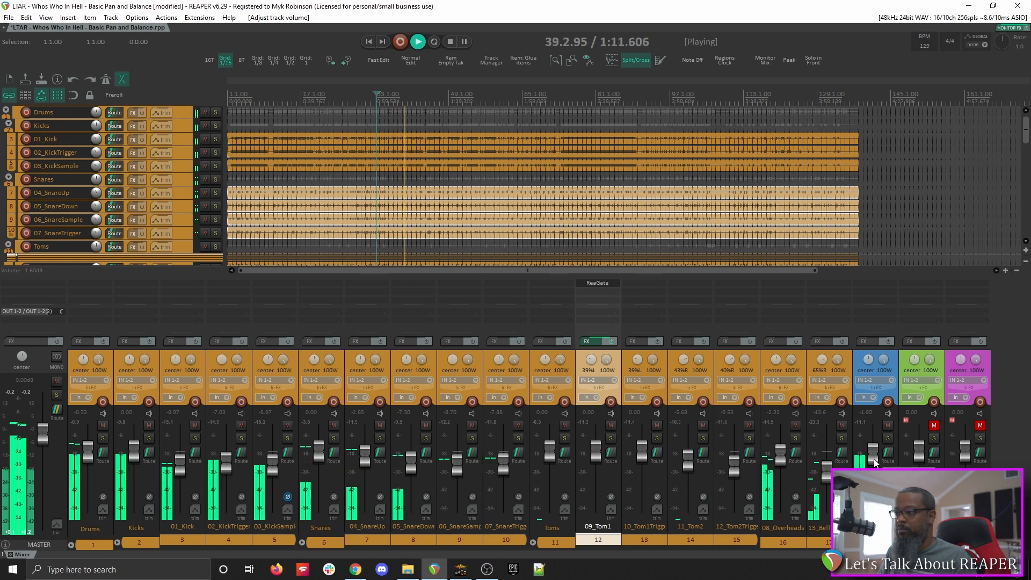
left_click_drag(874, 459, 874, 462)
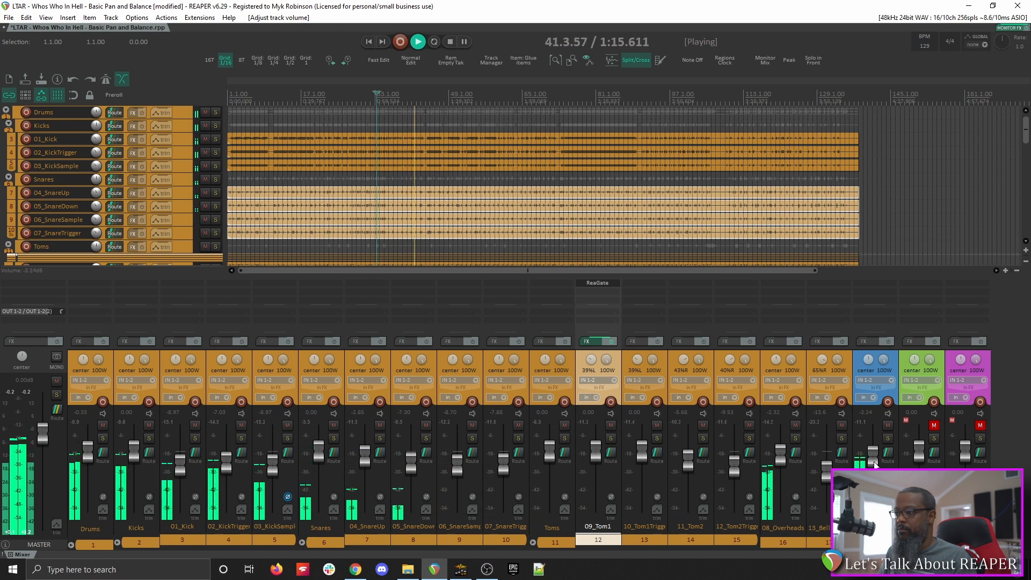
key("space")
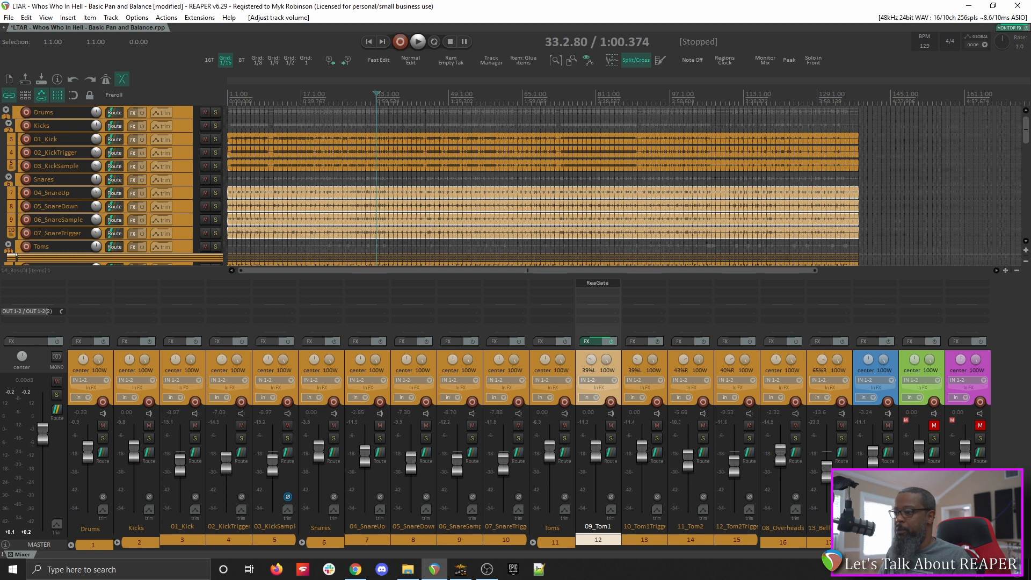
Expand and unmute the Guitars folder in the mixer, and briefly audition the guitars with the drums and bass.
left_click_drag(543, 546, 873, 547)
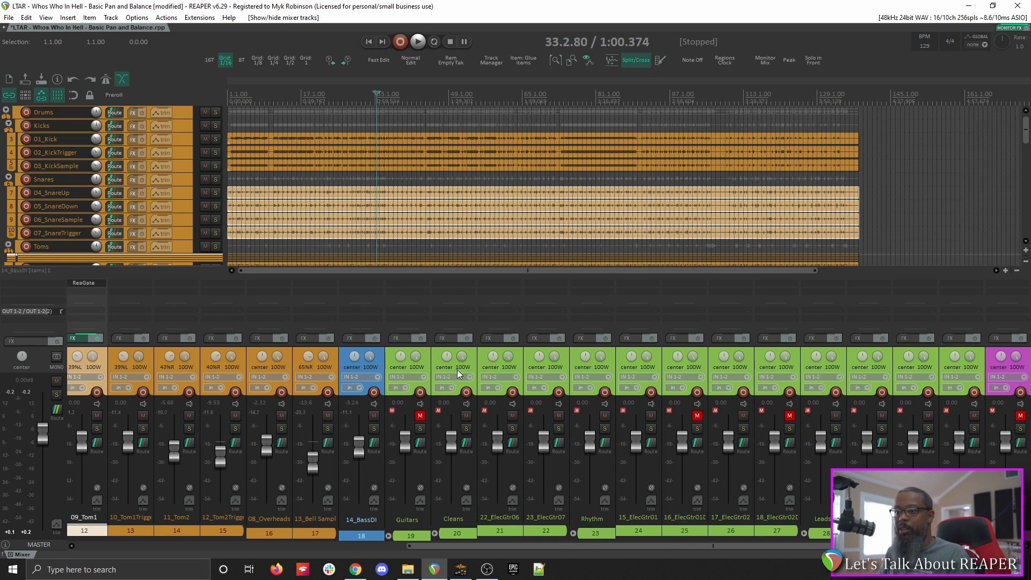
left_click(420, 416)
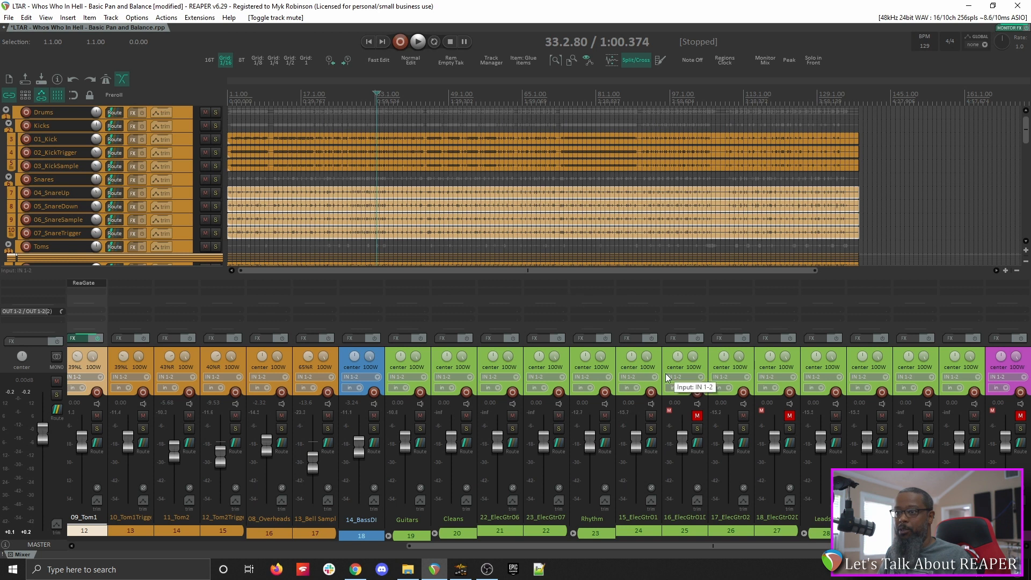
key("space")
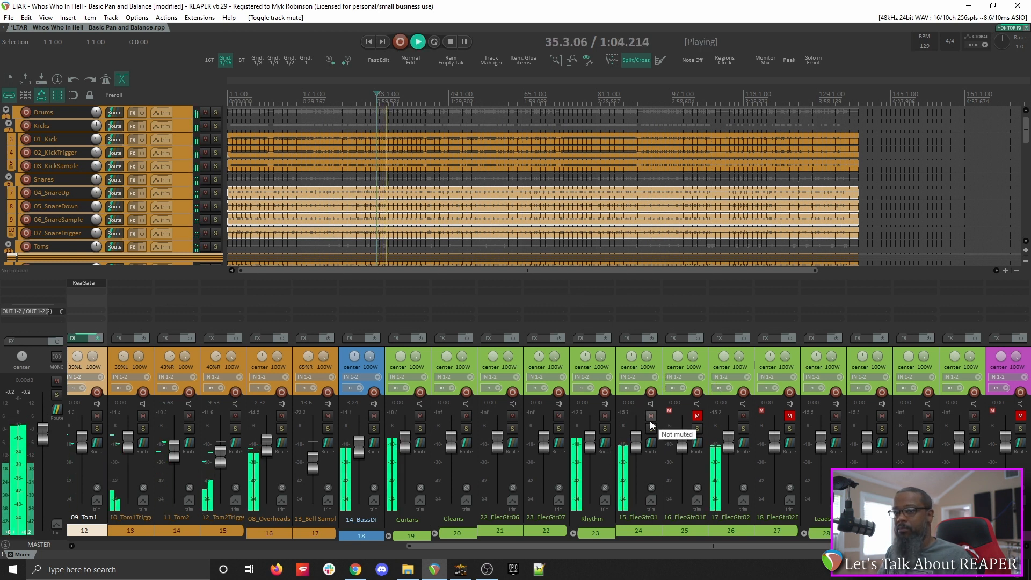
key("space")
Reset the Drums folder volume to 0.00 dB.
left_click_drag(458, 546, 80, 569)
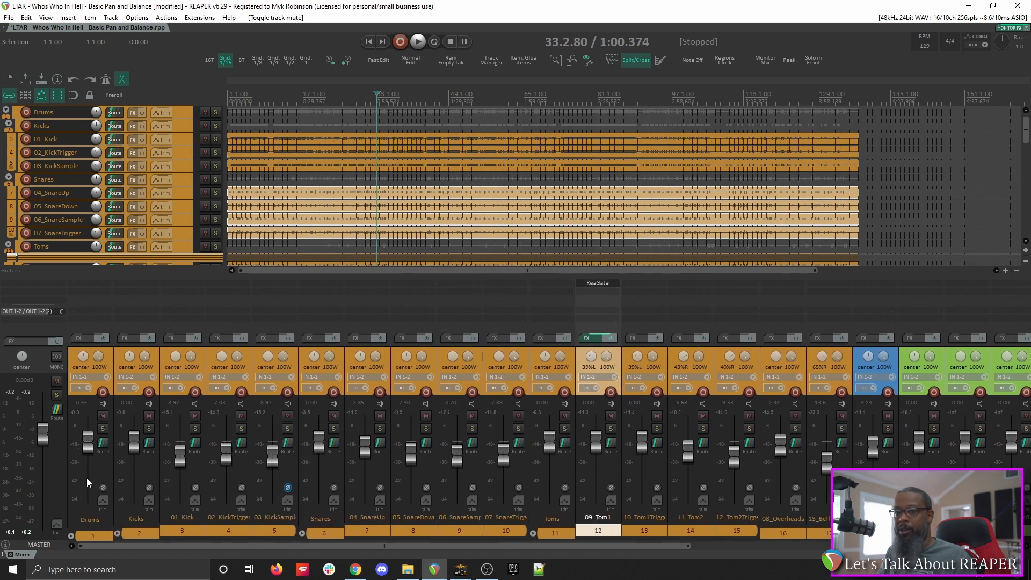
double_click(86, 446)
left_click_drag(236, 543, 327, 525)
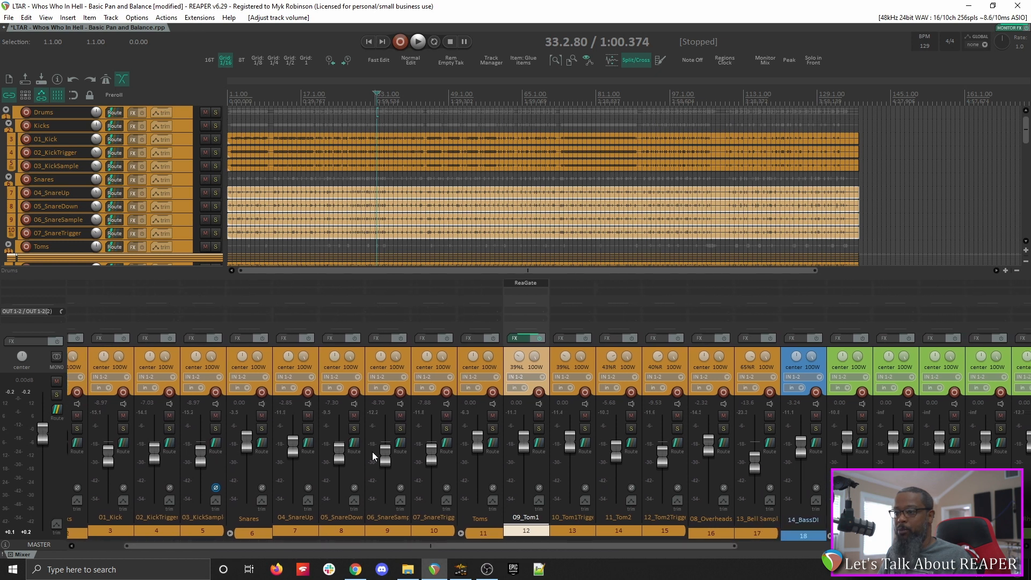
left_click_drag(566, 546, 785, 568)
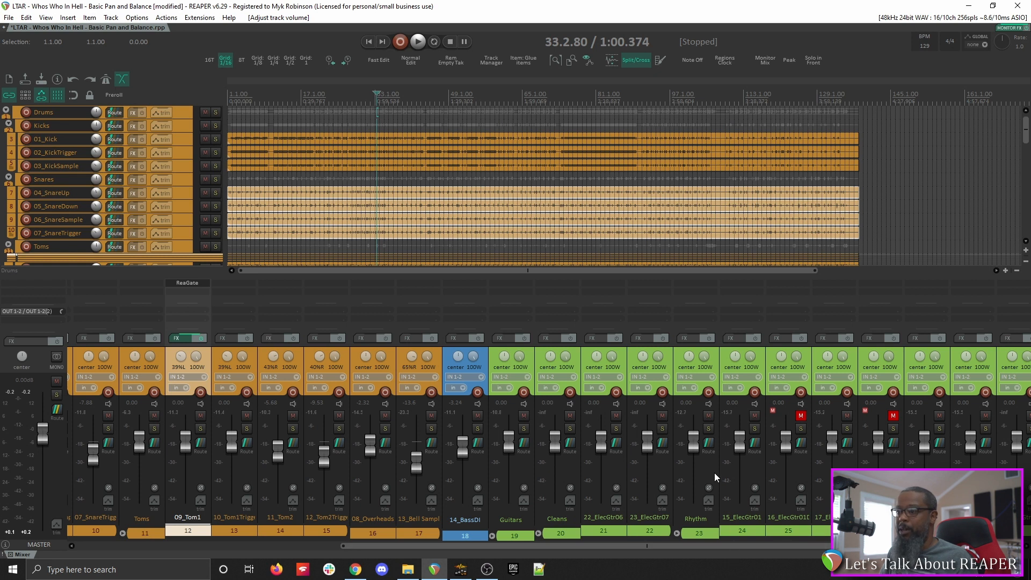
left_click_drag(682, 544, 211, 550)
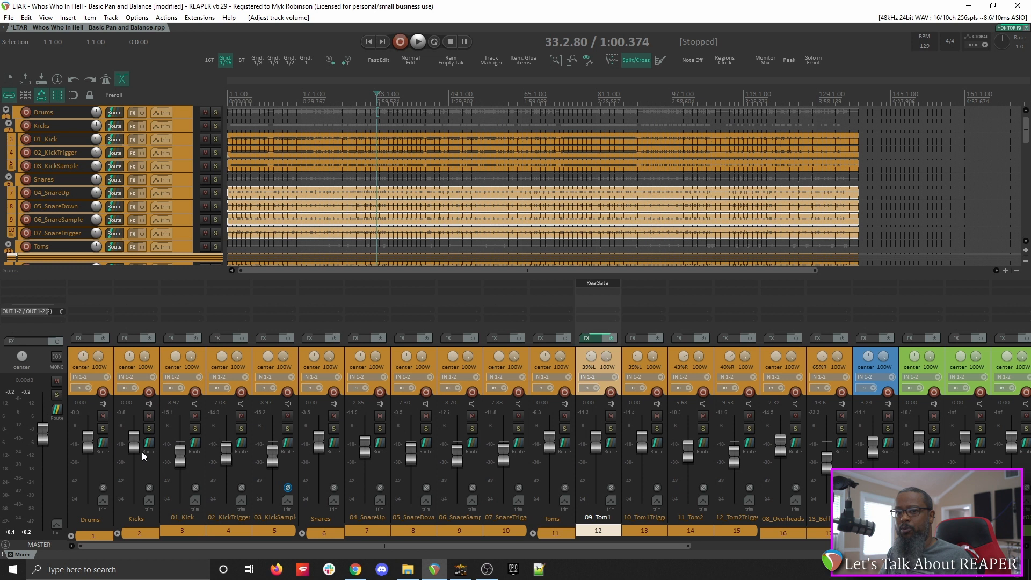
Check the Drums folder's pan mode and narrow its stereo width to 80%.
right_click(83, 359)
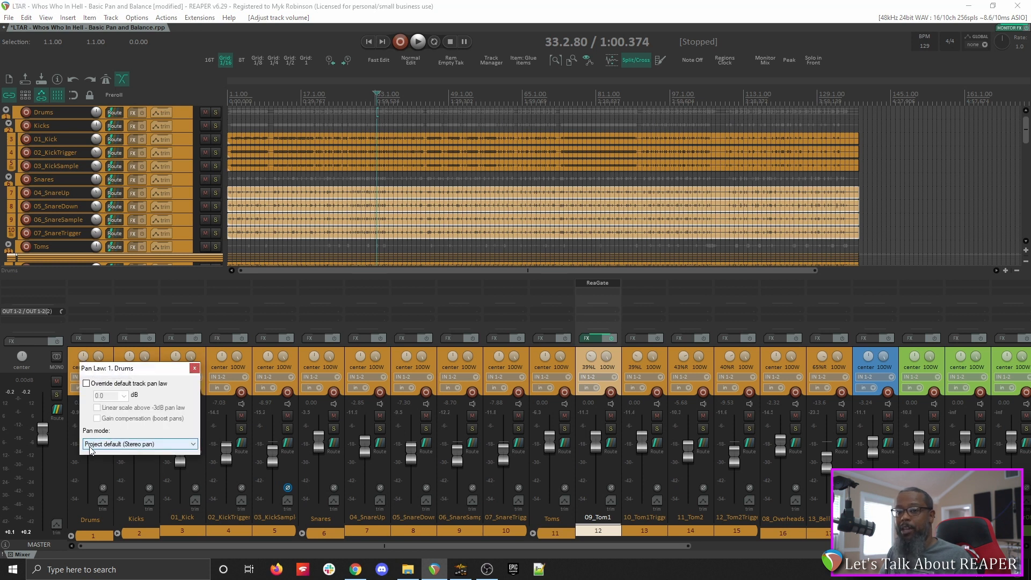
left_click(194, 369)
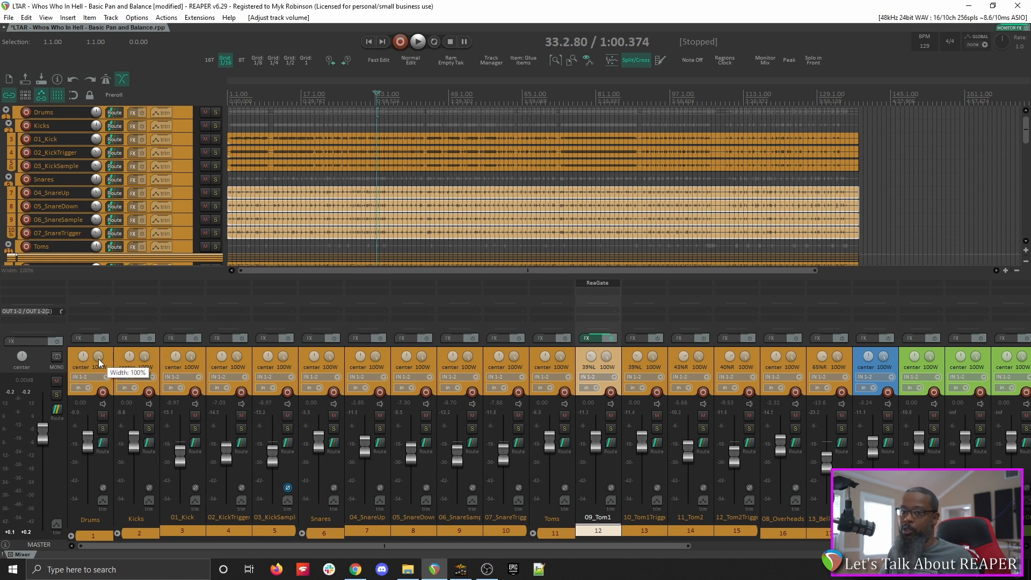
left_click_drag(98, 359, 98, 363)
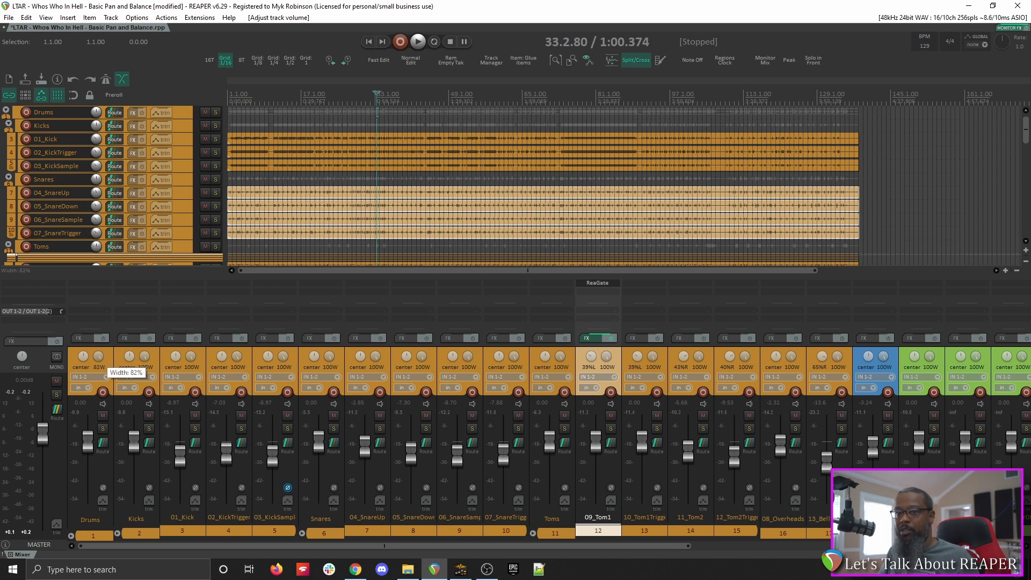
left_click_drag(98, 359, 98, 359)
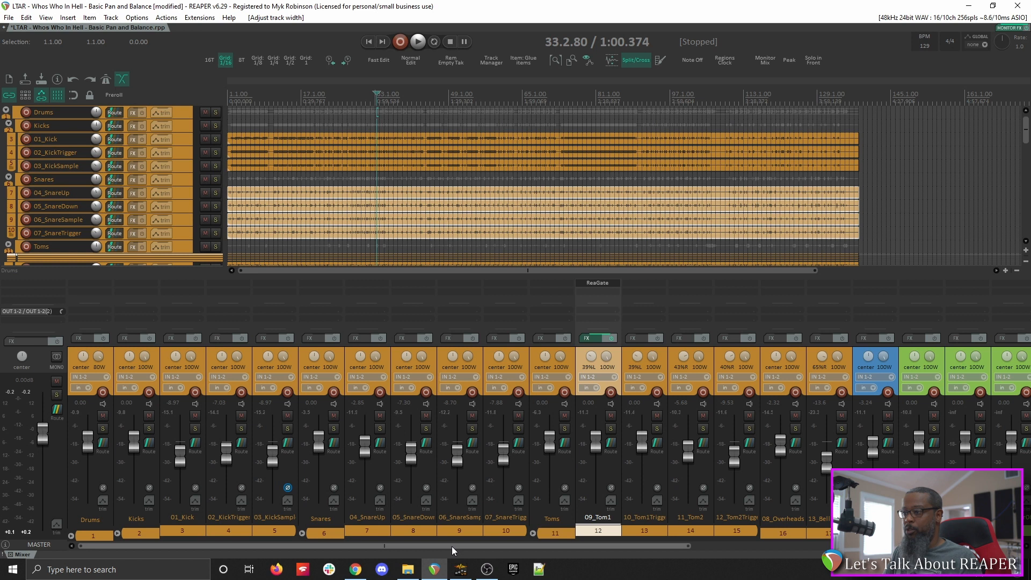
left_click_drag(452, 546, 778, 551)
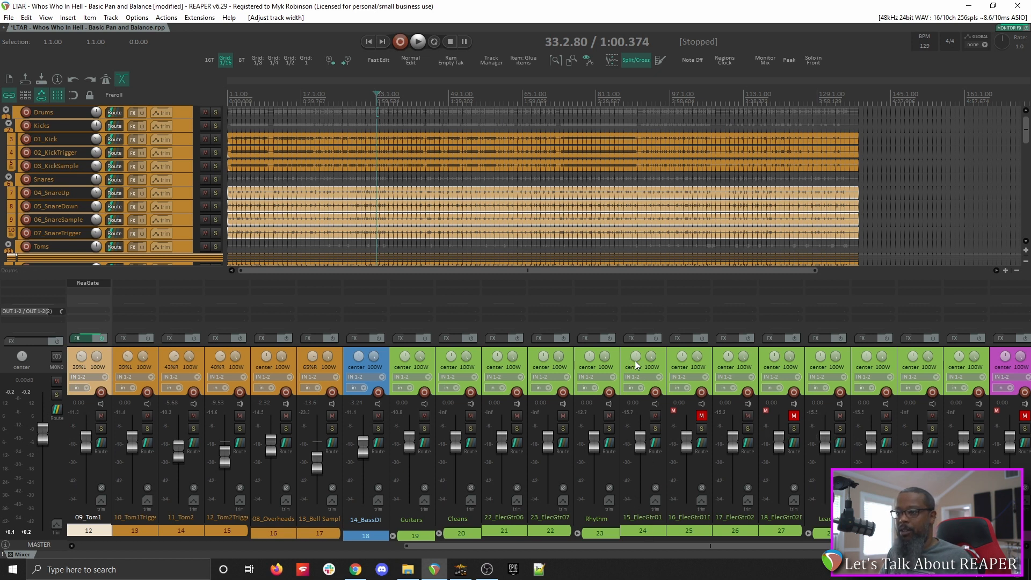
Pan 15_ElecGtr01 100% left and 17_ElecGtr02 100% right, and briefly audition the rhythm guitars from bar 33.
left_click_drag(635, 361, 635, 387)
left_click_drag(636, 356, 635, 357)
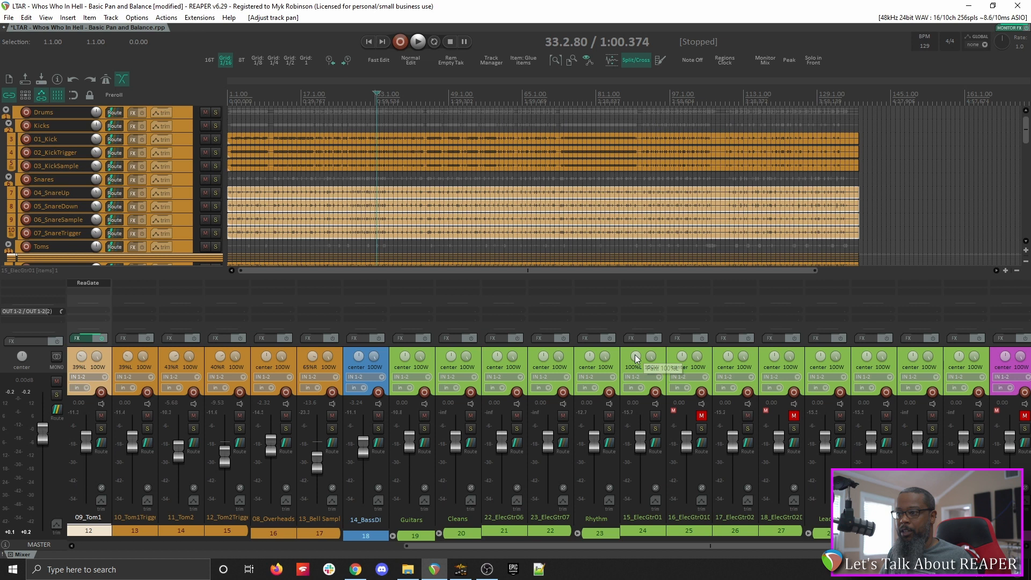
left_click_drag(727, 358, 727, 359)
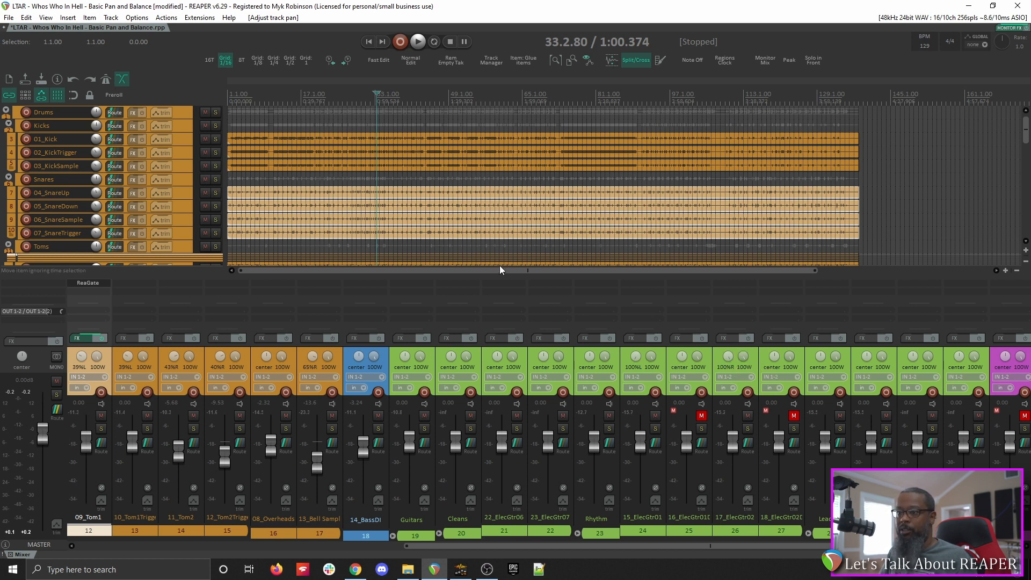
key("space")
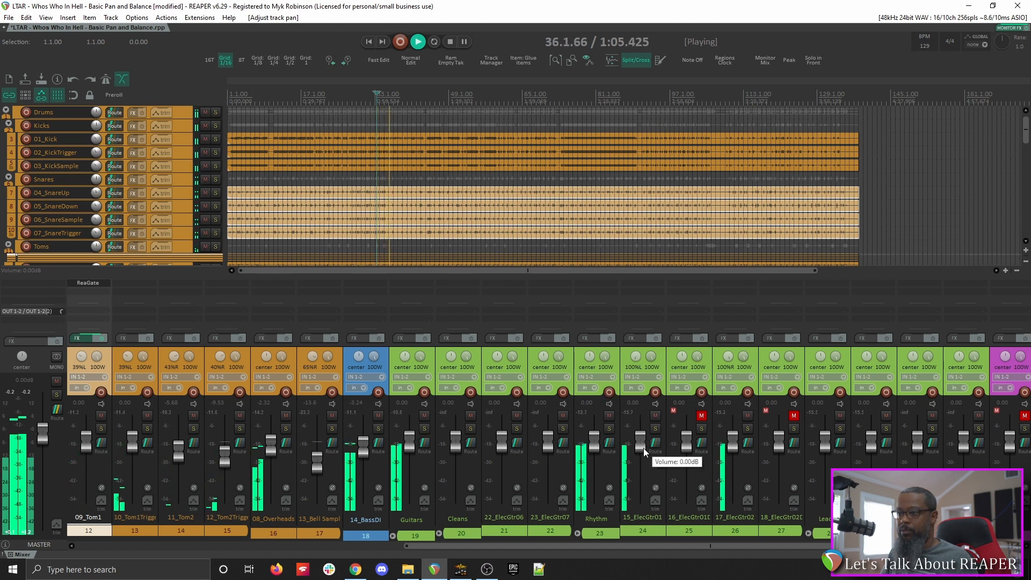
key("space")
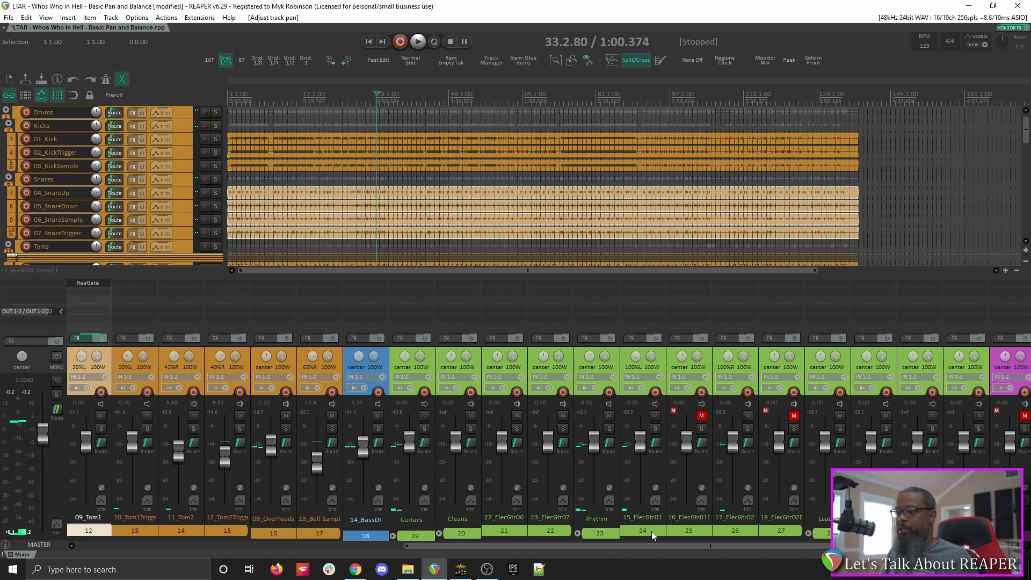
Lower 15_ElecGtr01 and 17_ElecGtr02 together to -1.27 dB, and play from bar 33 to check their level.
left_click(652, 530)
left_click(735, 531, "ctrl")
left_click_drag(731, 450, 732, 452)
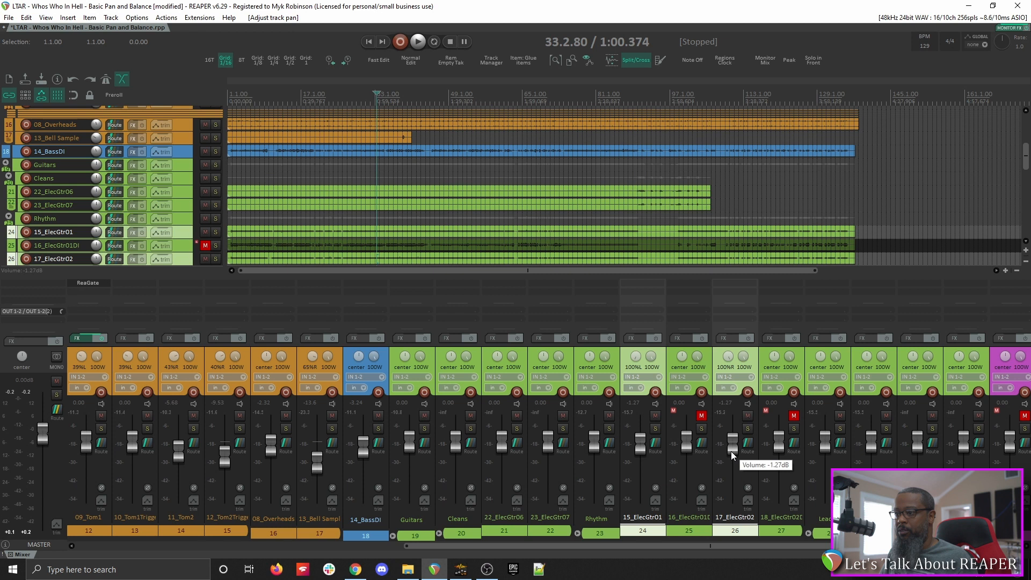
key("space")
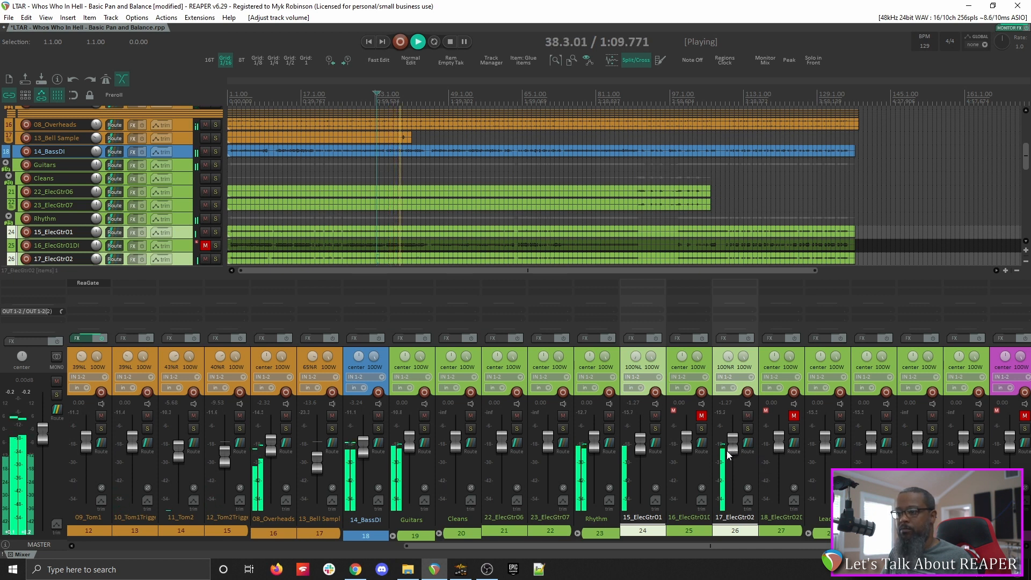
key("space")
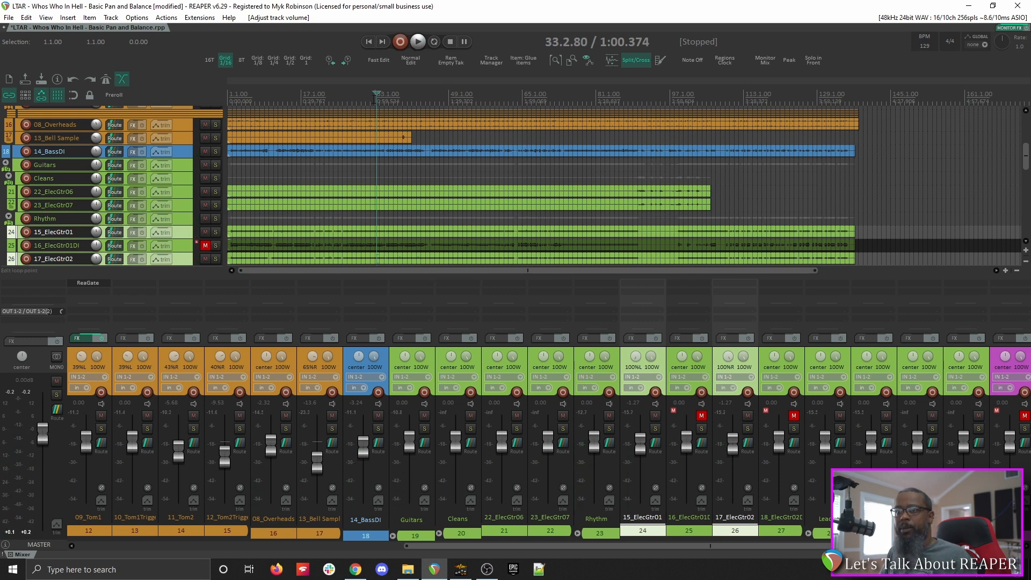
Set a time selection from the song's start to about bar 22 and briefly play the opening.
left_click_drag(326, 96, 220, 97)
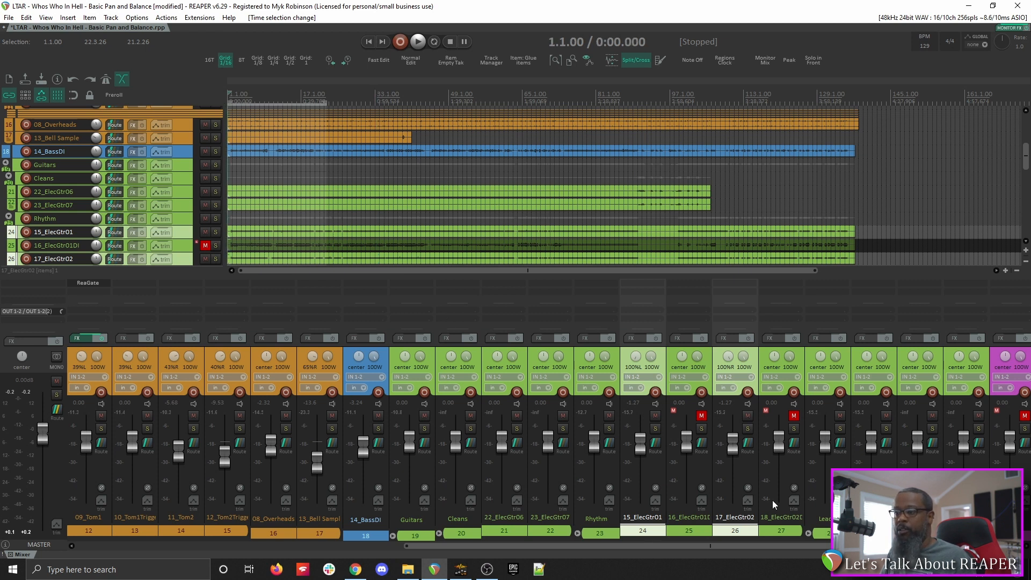
key("space")
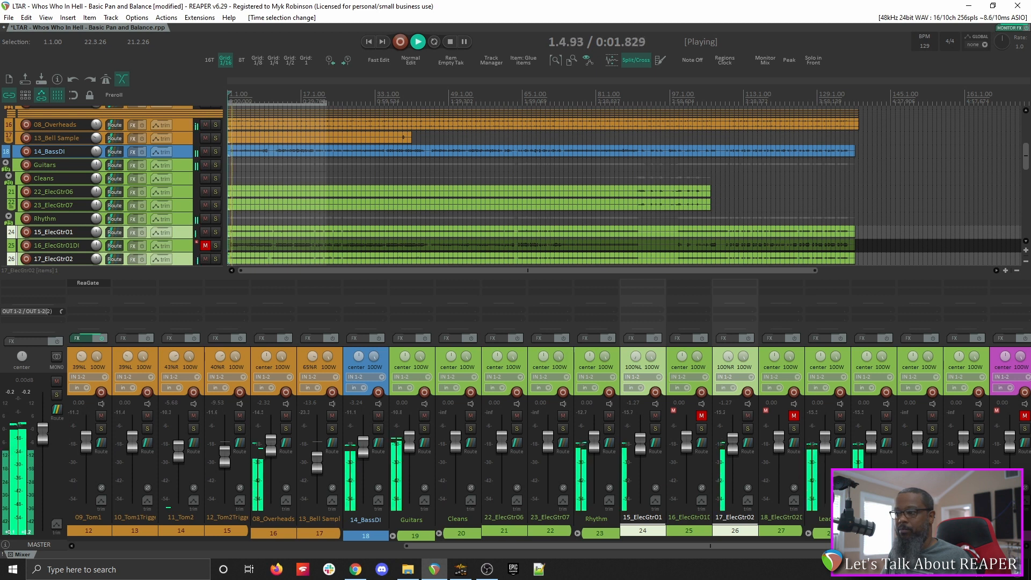
key("space")
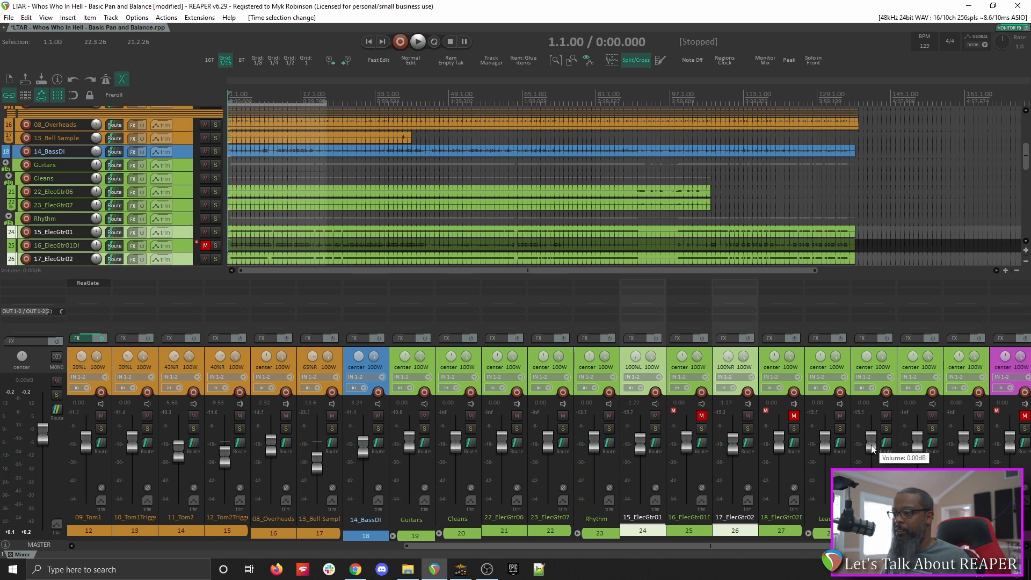
Lower 19_ElecGtr03 to about -9 dB and pan it 31% right, checking it against playback of the opening.
left_click_drag(871, 444, 871, 451)
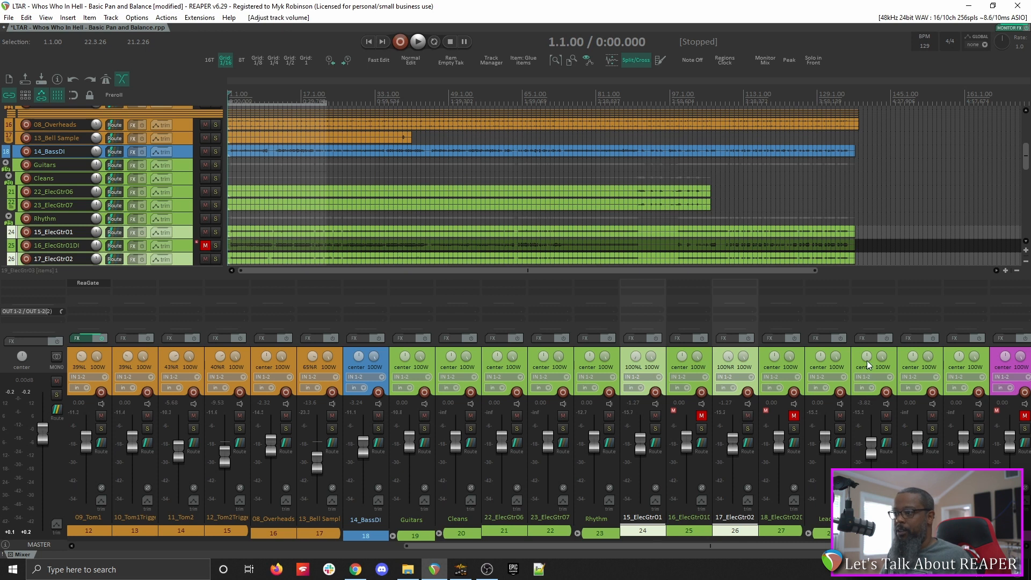
left_click_drag(869, 359, 869, 352)
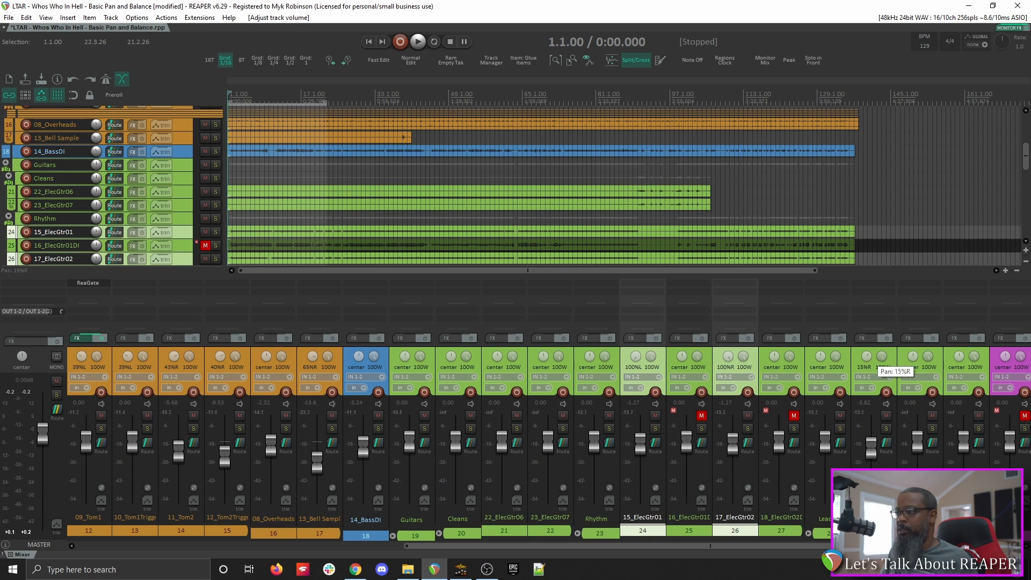
left_click_drag(868, 358, 868, 359)
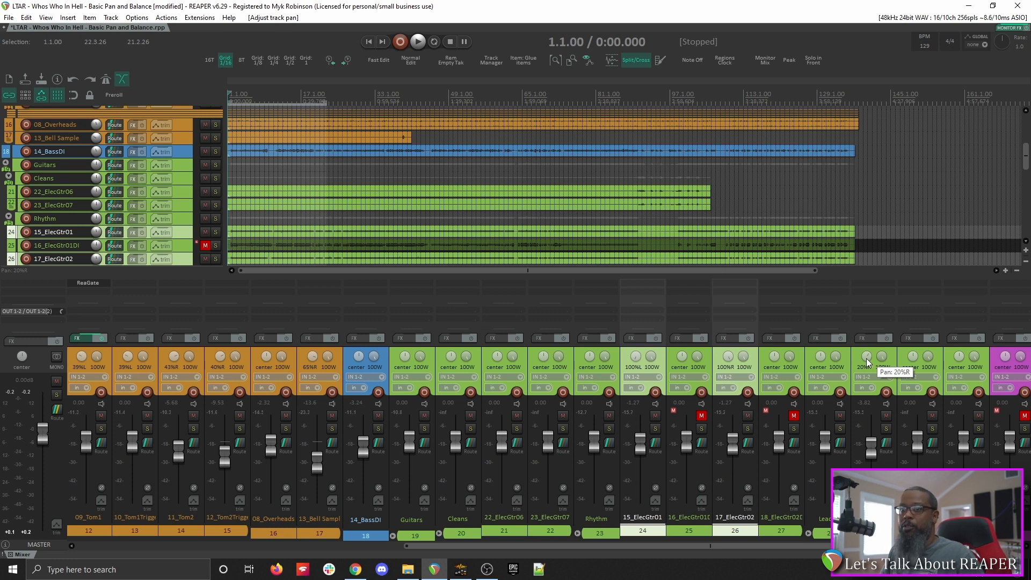
key("space")
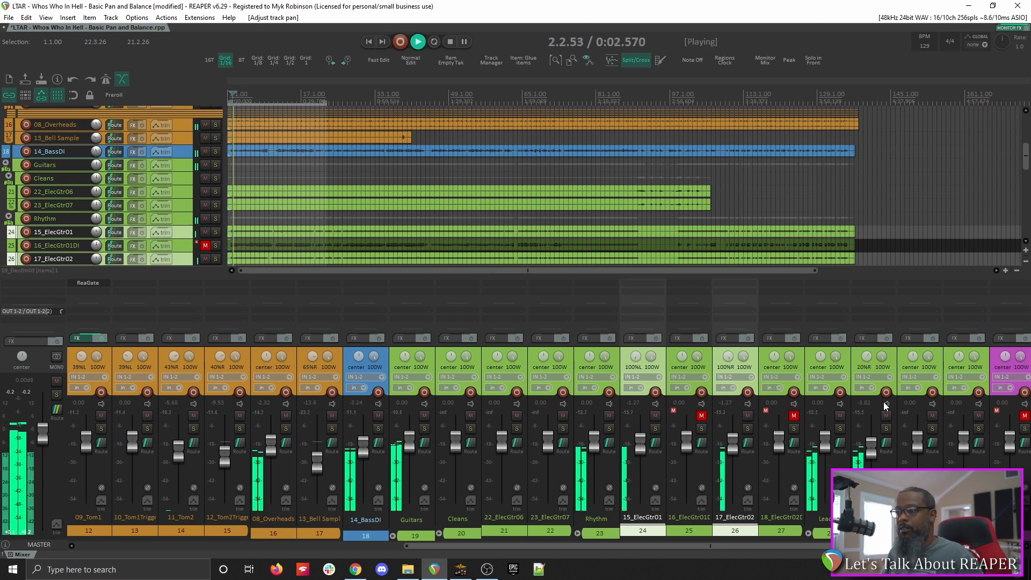
left_click_drag(869, 452, 871, 461)
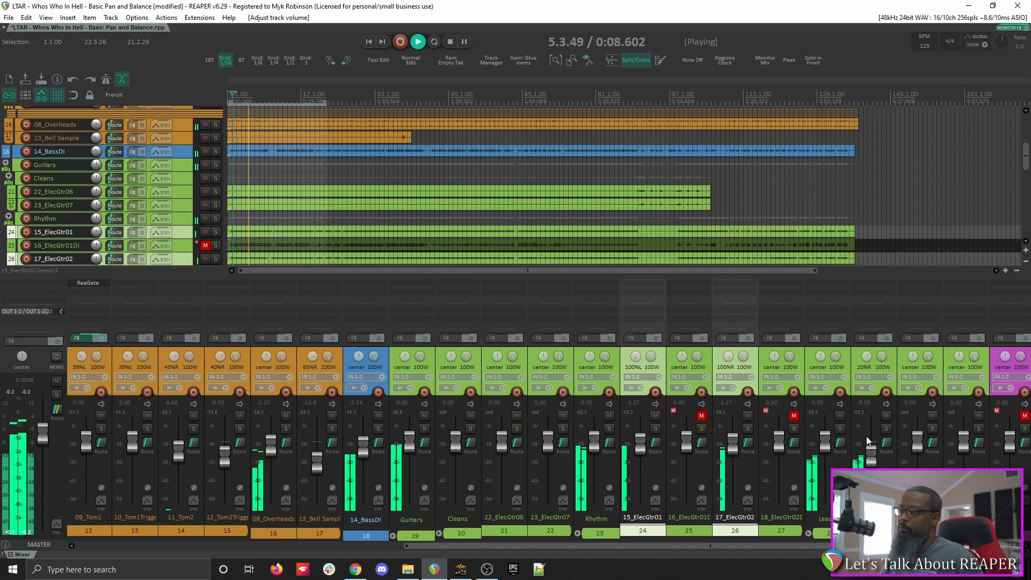
left_click_drag(867, 356, 869, 358)
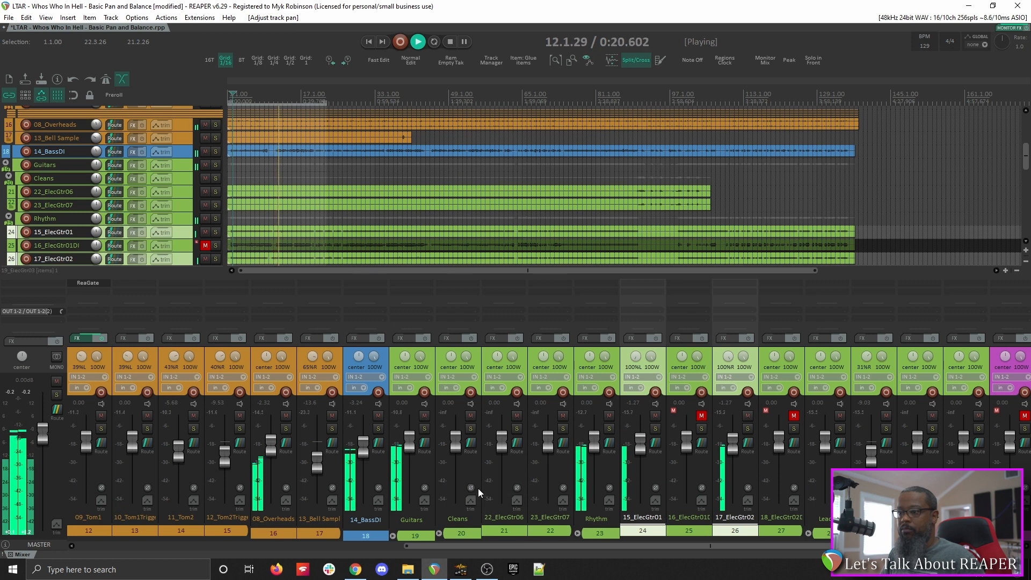
key("space")
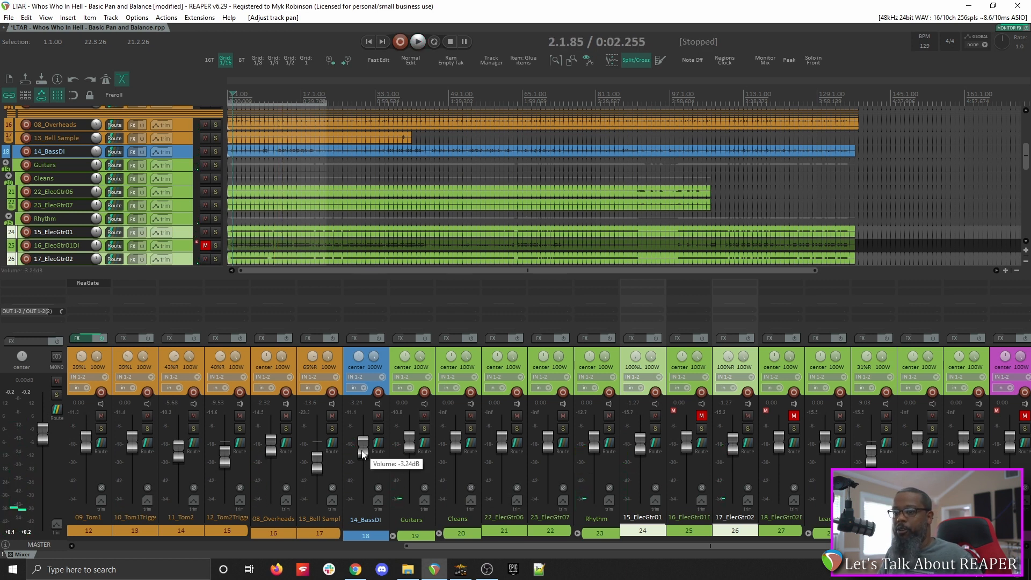
Lower 14_BassDI to -4.57 dB and look over the drum channels in the mixer.
left_click_drag(361, 450, 361, 452)
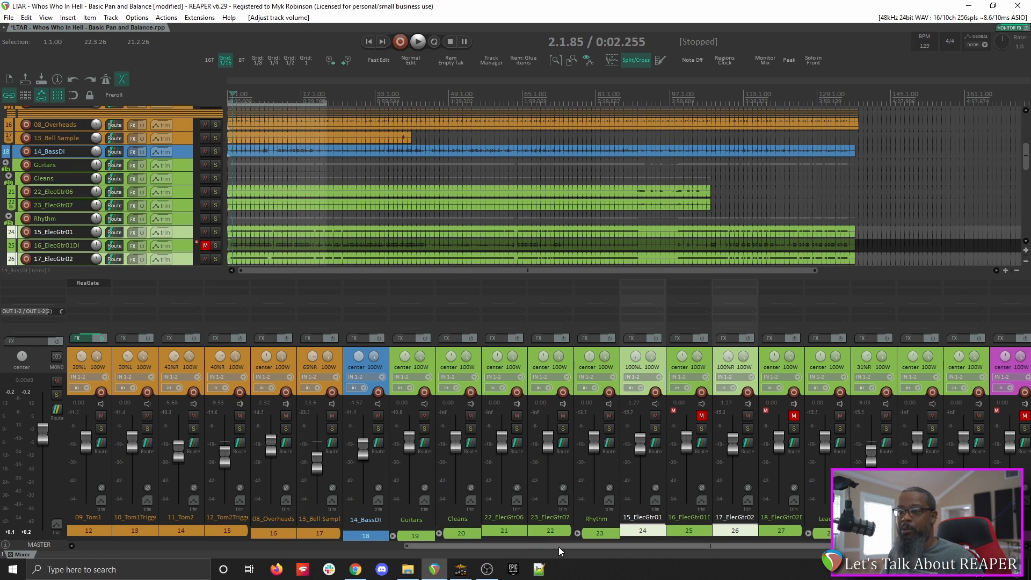
left_click_drag(558, 547, 392, 559)
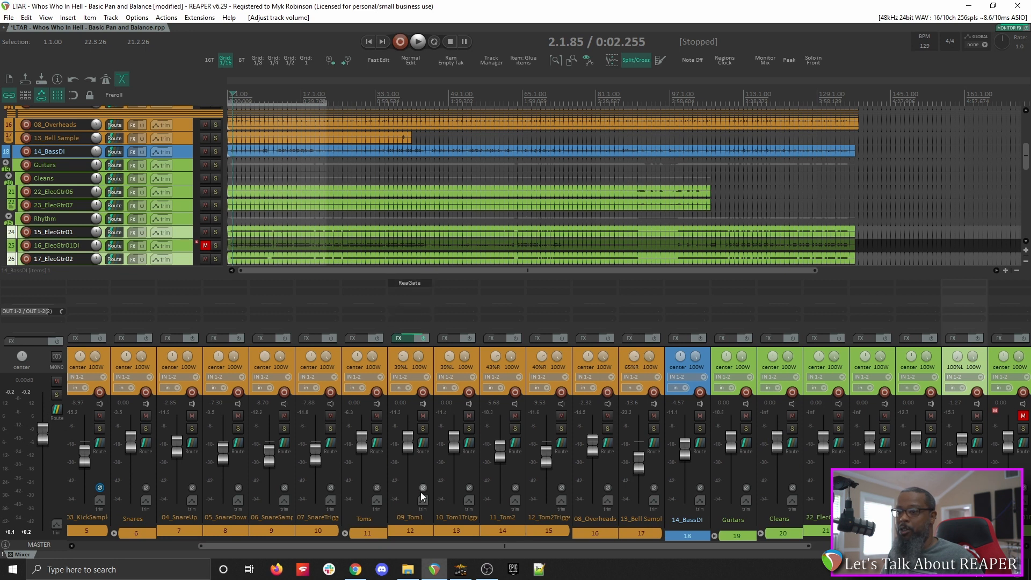
left_click_drag(429, 546, 798, 550)
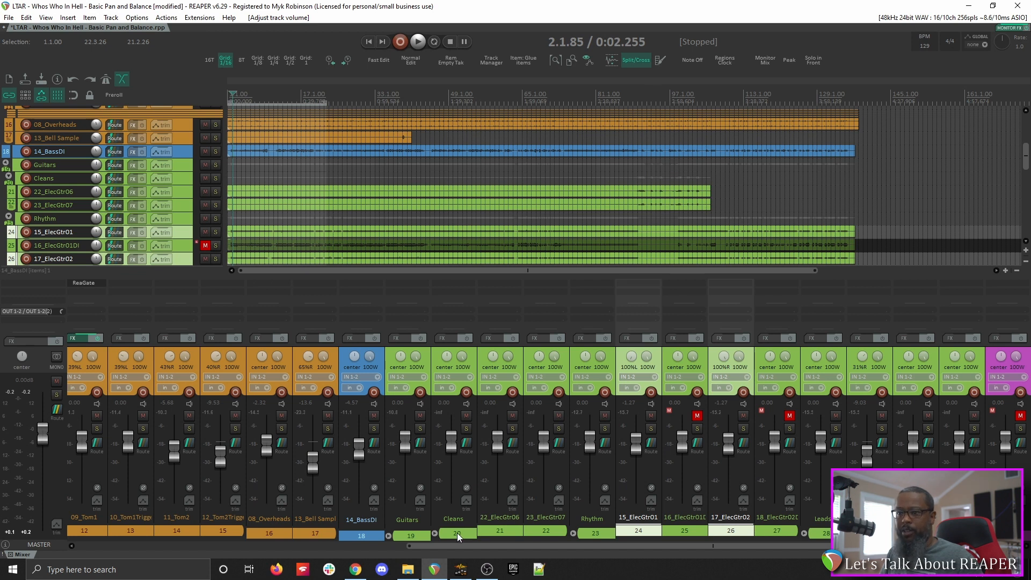
Select 22_ElecGtr06 and audition the clean guitars from around bar 88.
left_click(498, 531)
mouse_move(1026, 164)
left_mouse_down()
mouse_move(1027, 182)
mouse_move(1027, 164)
left_mouse_up()
left_click(632, 172)
key("space")
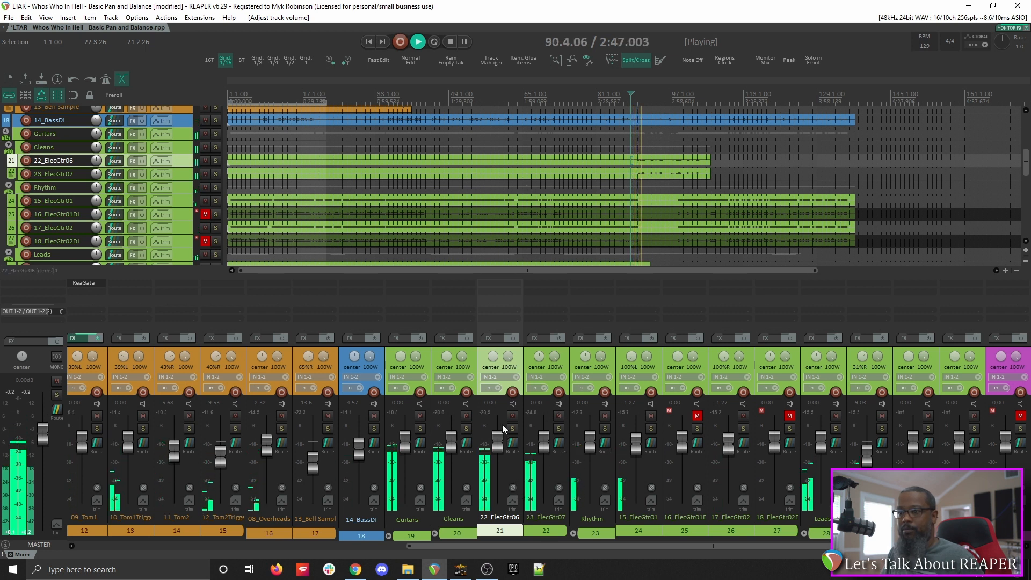
key("space")
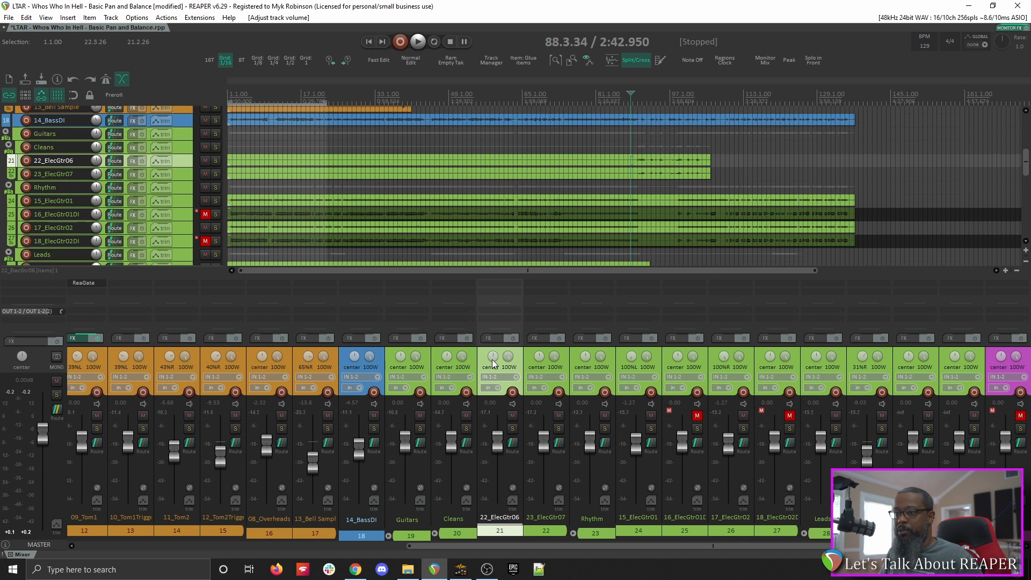
Pan 22_ElecGtr06 50% left and 23_ElecGtr07 50% right.
left_click_drag(491, 356, 491, 369)
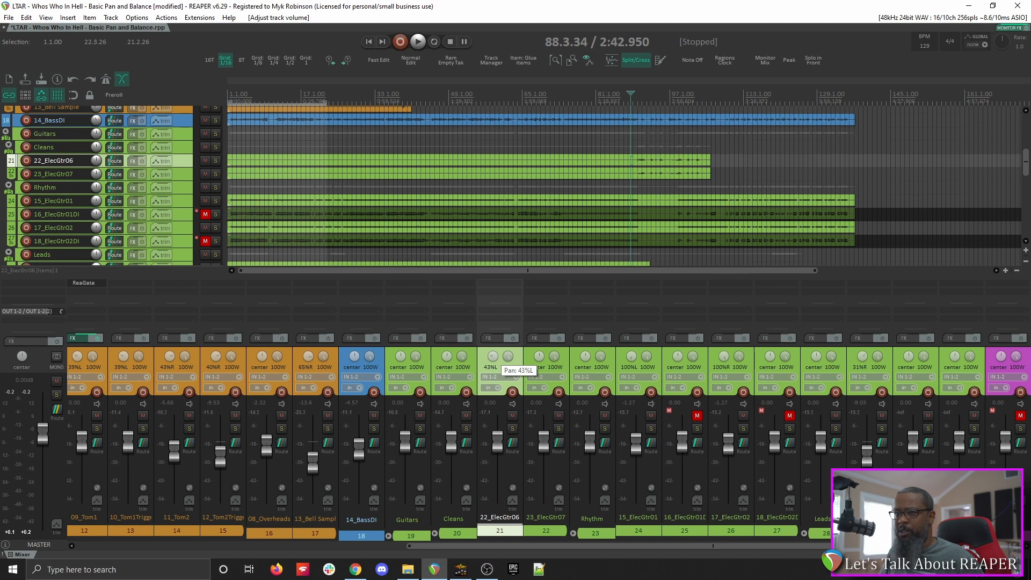
left_click_drag(491, 370, 492, 370)
left_click_drag(492, 370, 540, 349)
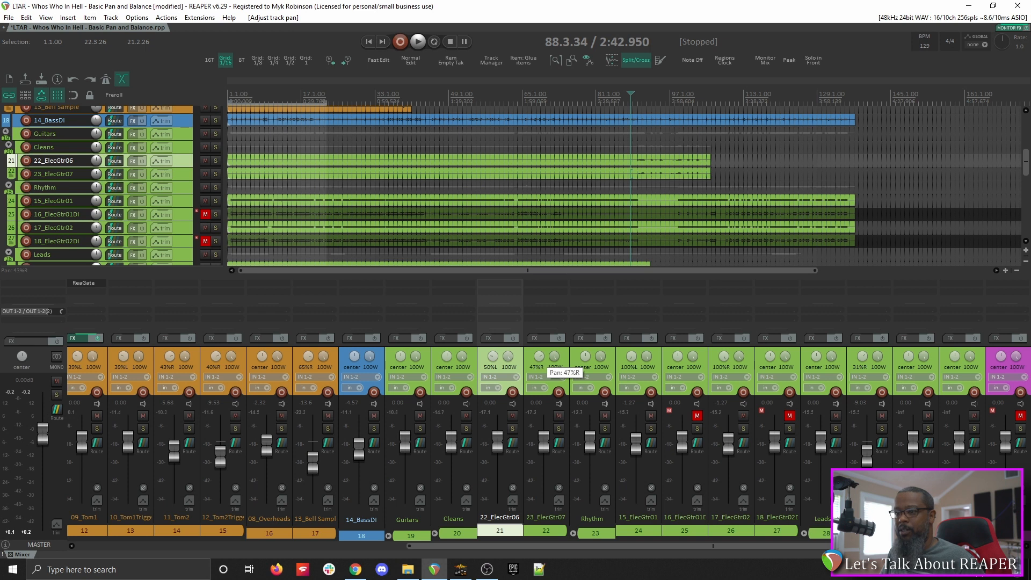
left_click_drag(539, 359, 539, 359)
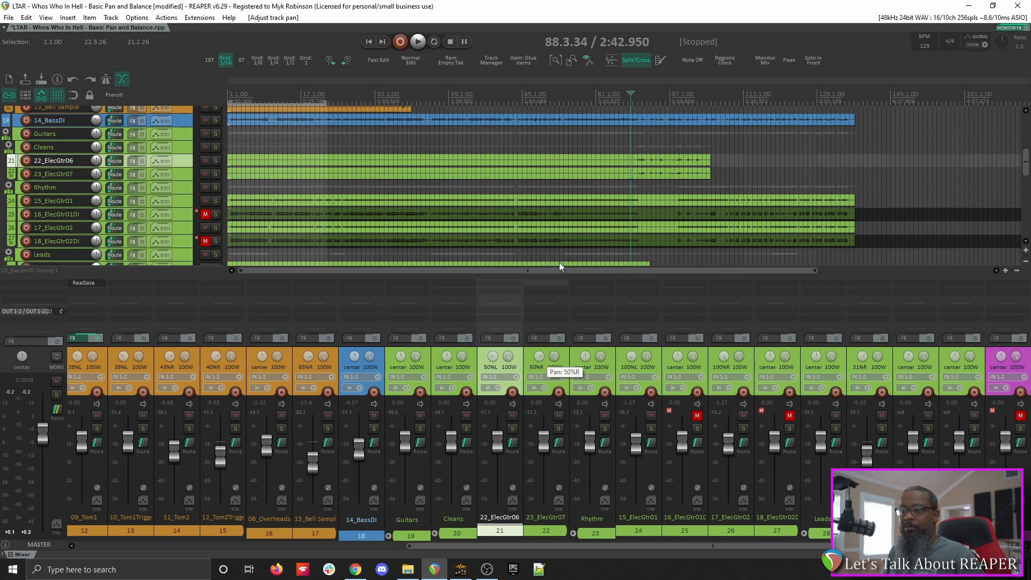
Play from around bar 88 and balance Cleans to -1.95 dB and 22_ElecGtr06 and 23_ElecGtr07 together to -0.52 dB, ending playback.
key("space")
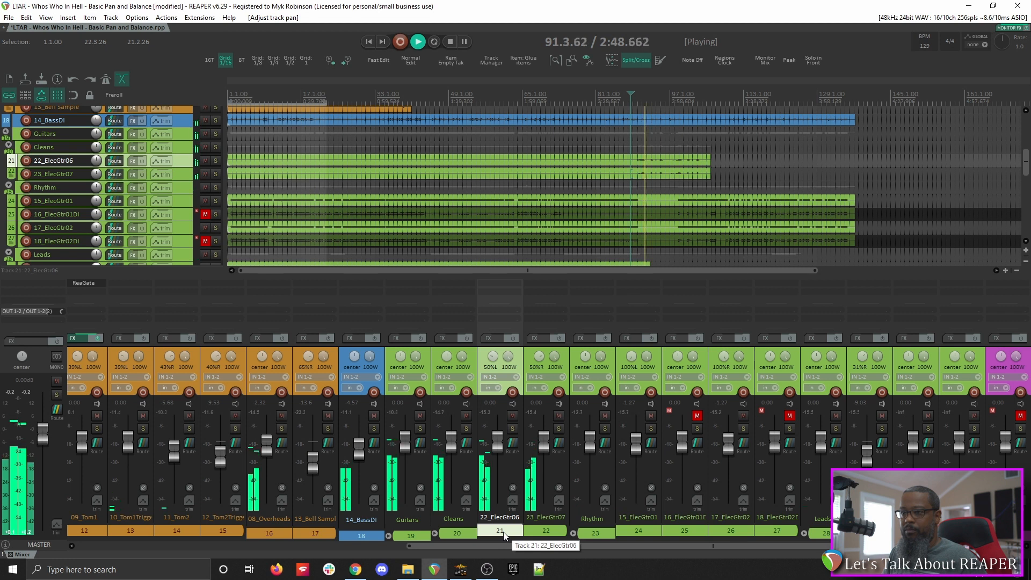
left_click_drag(448, 444, 450, 450)
left_click(550, 531, "ctrl")
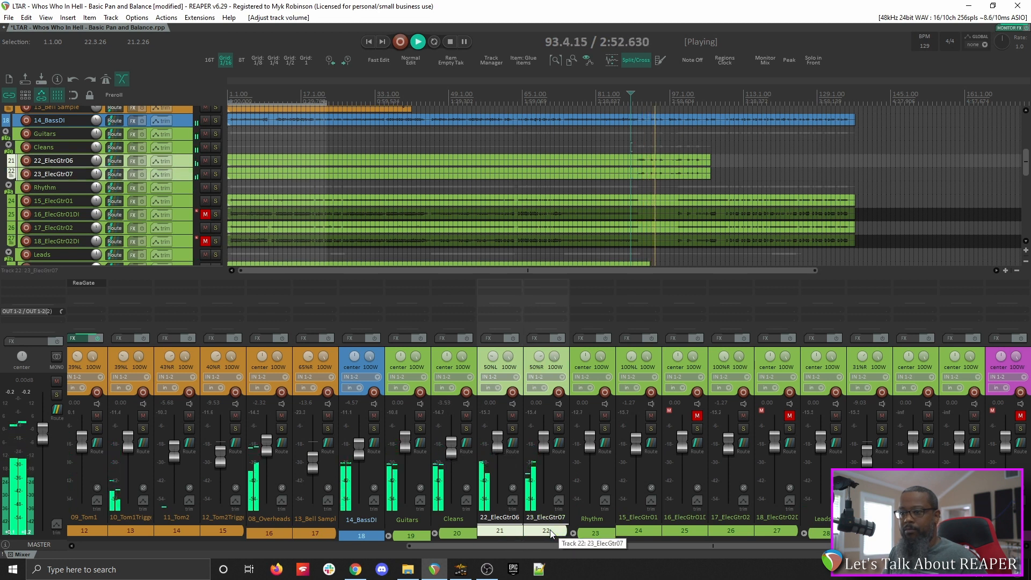
left_click_drag(546, 452, 543, 452)
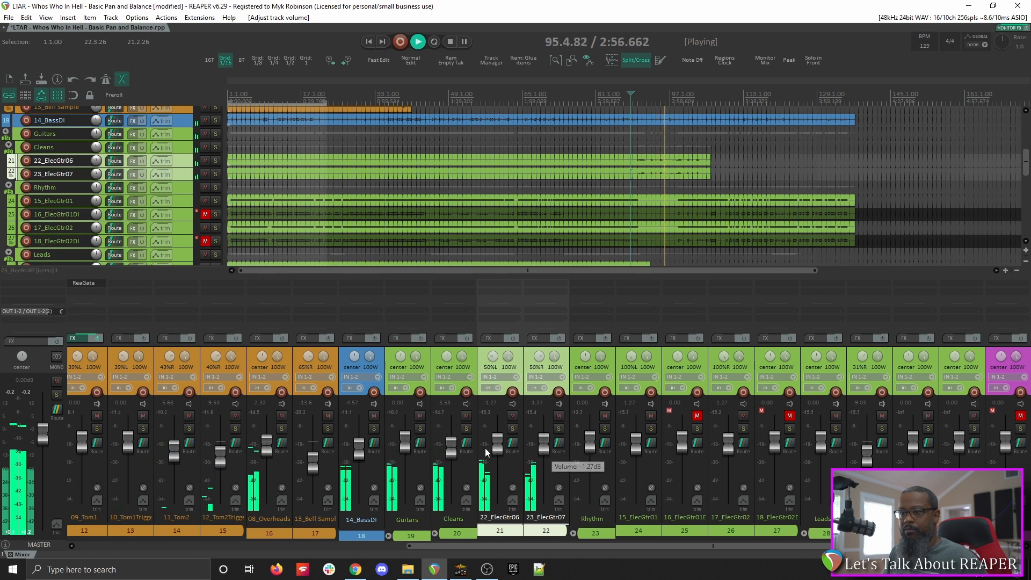
left_click_drag(453, 448, 452, 450)
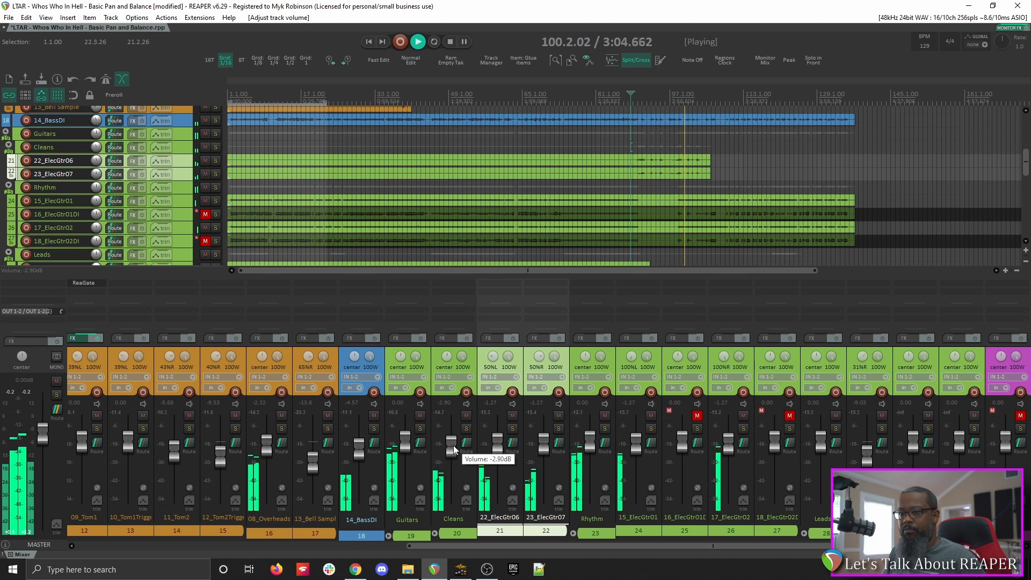
left_click_drag(453, 446, 453, 443)
left_click_drag(542, 448, 545, 451)
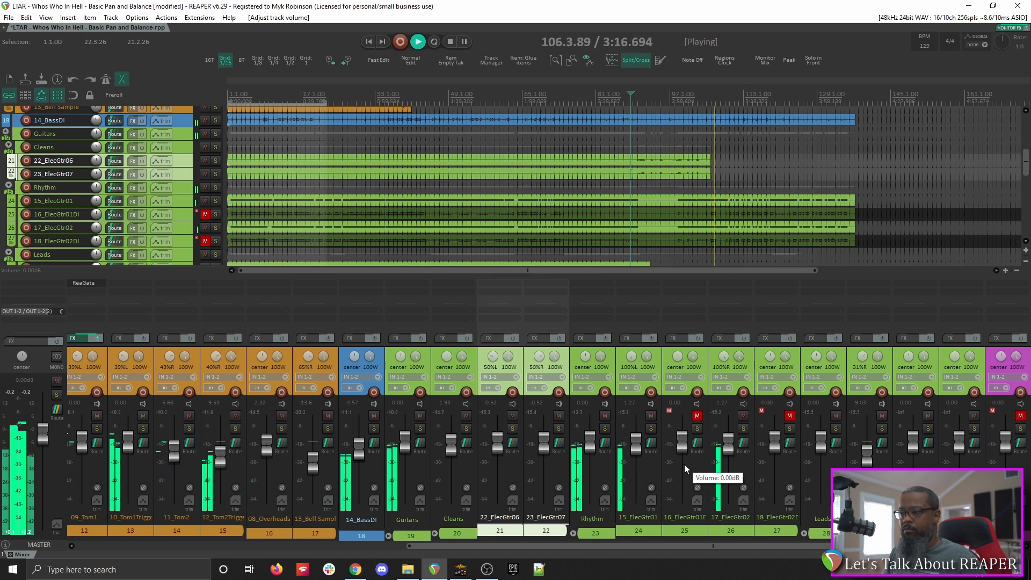
key("space")
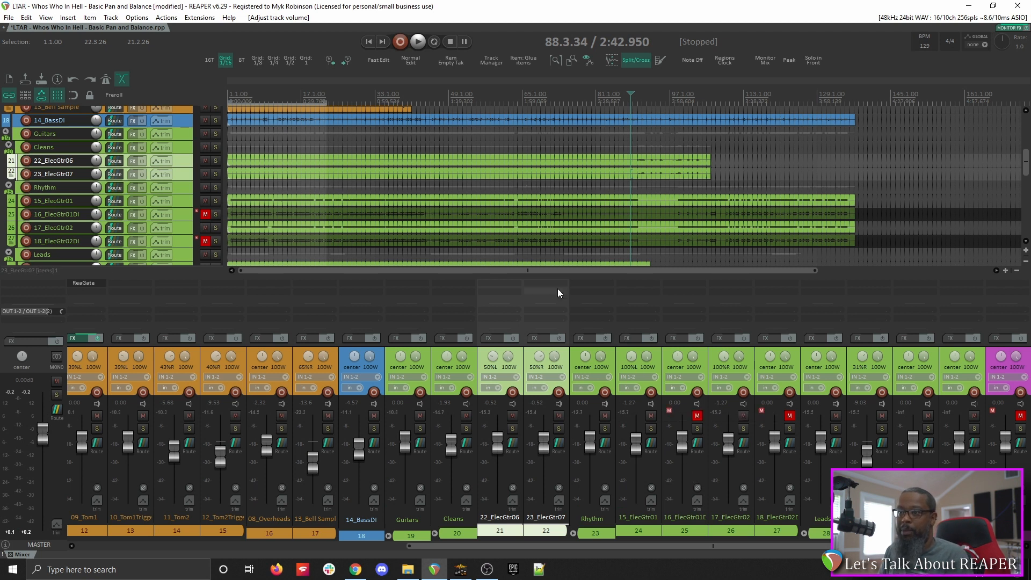
Enlarge the track view, audition the lead guitars from around bars 35 and 56, and set 19_ElecGtr03's volume to -7.56 dB.
left_click_drag(530, 277, 529, 323)
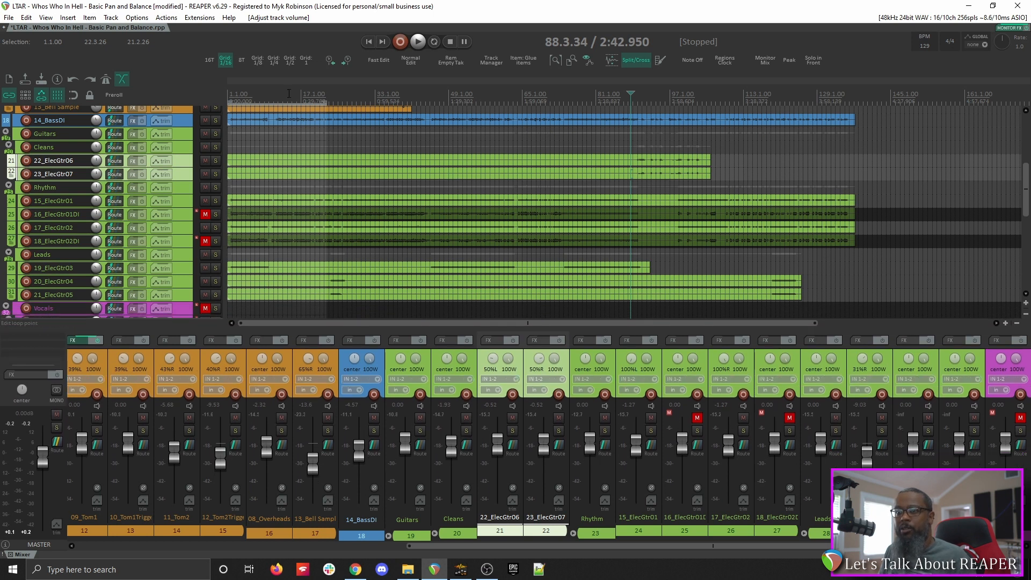
left_click(388, 92)
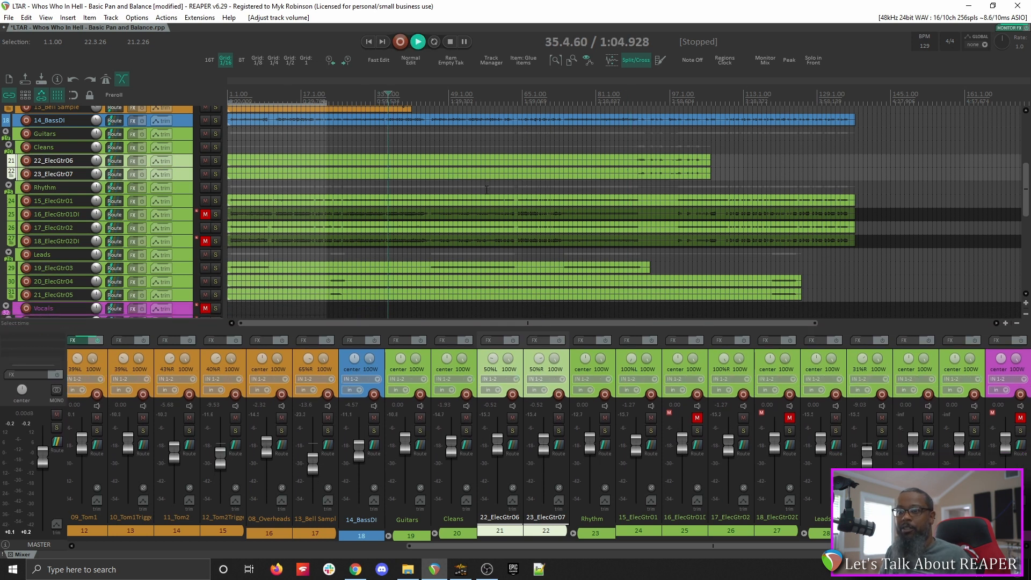
key("space")
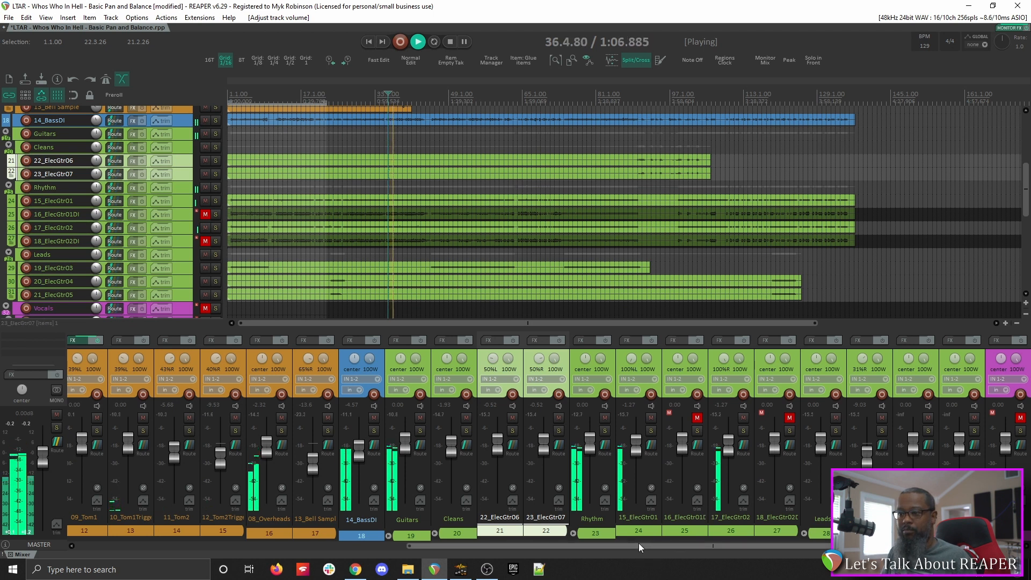
left_click(475, 93)
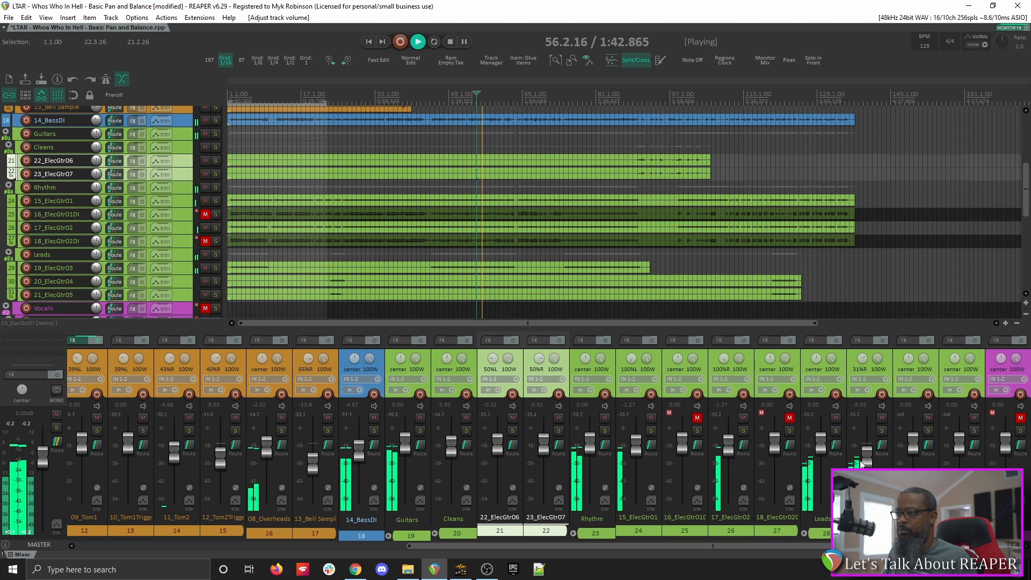
left_click_drag(860, 463, 865, 460)
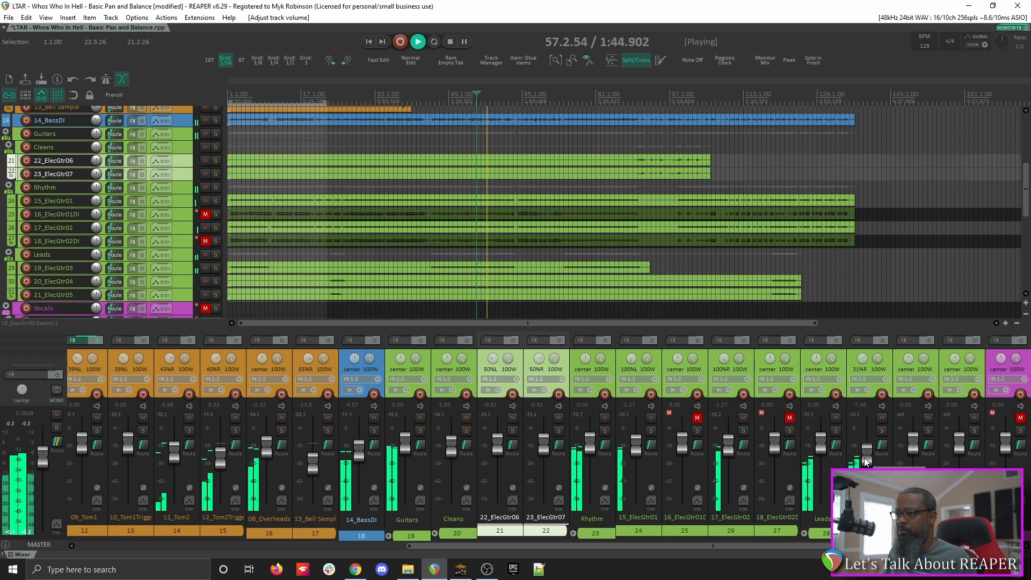
Audition the leads from around bar 22 and pan 20_ElecGtr04 50% left and 21_ElecGtr05 50% right.
left_click(915, 518)
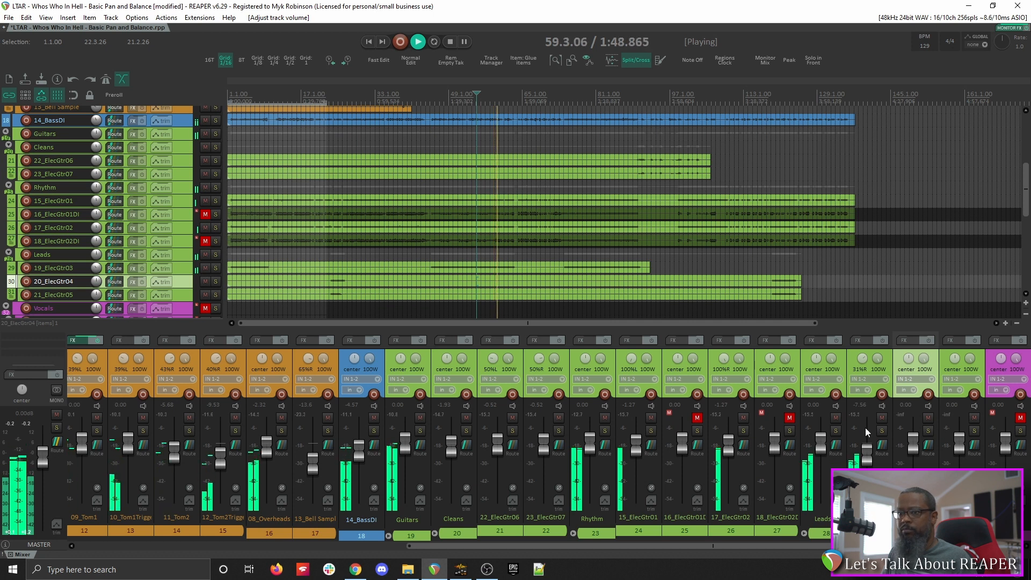
key("space")
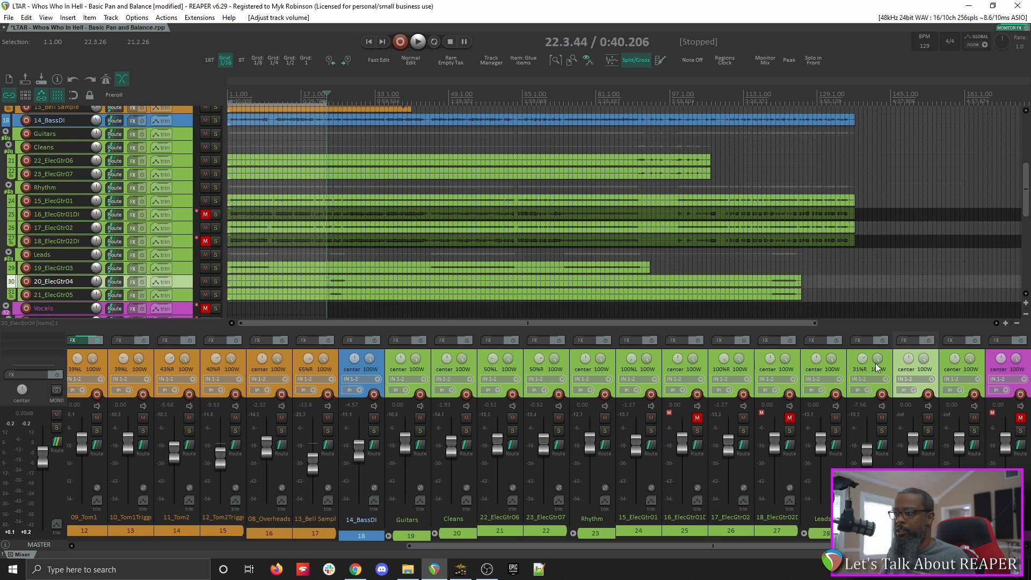
key("space")
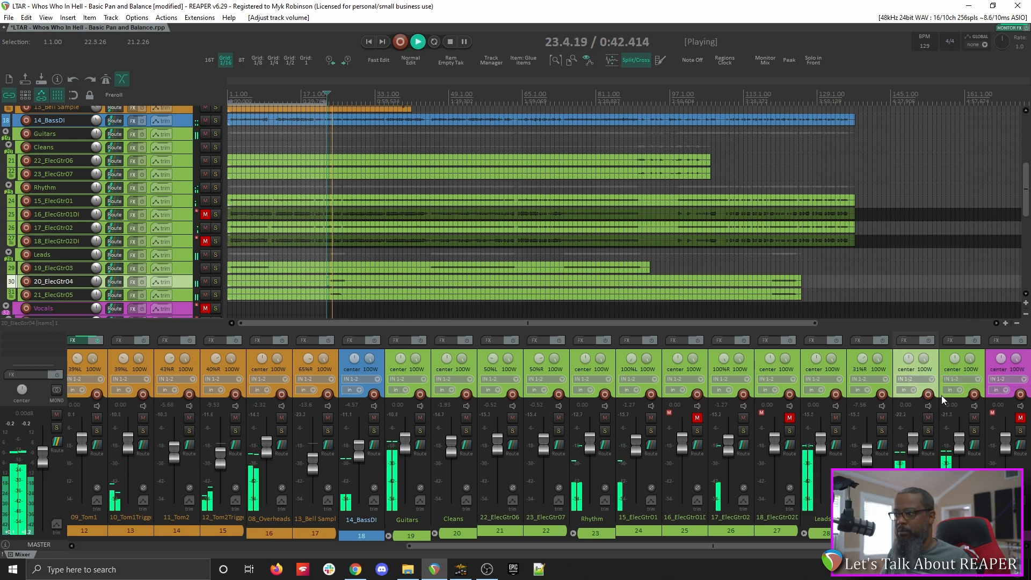
key("space")
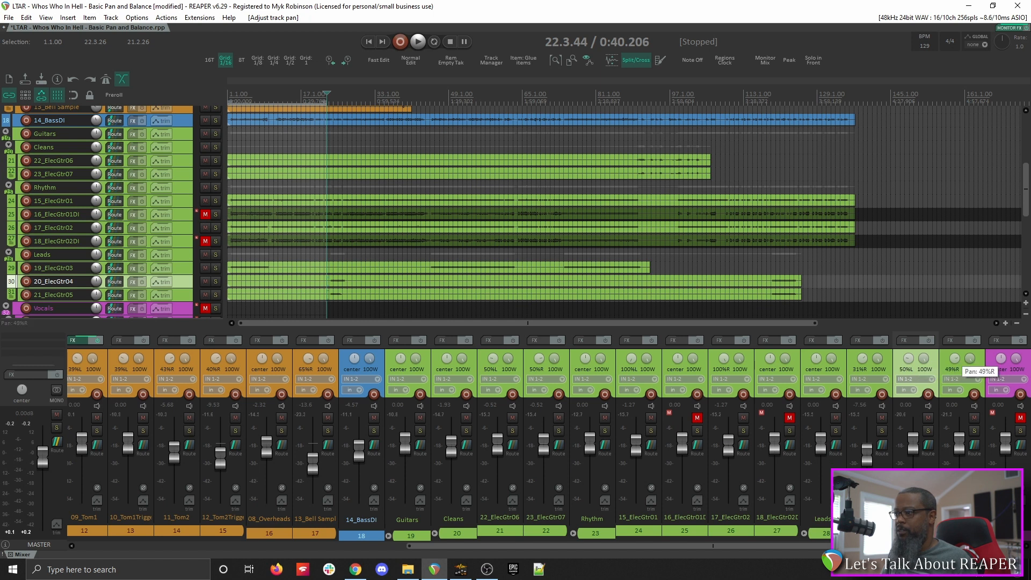
Play from around bar 22, lower 20_ElecGtr04 and 21_ElecGtr05 together to -4.97 dB, and end playback.
key("space")
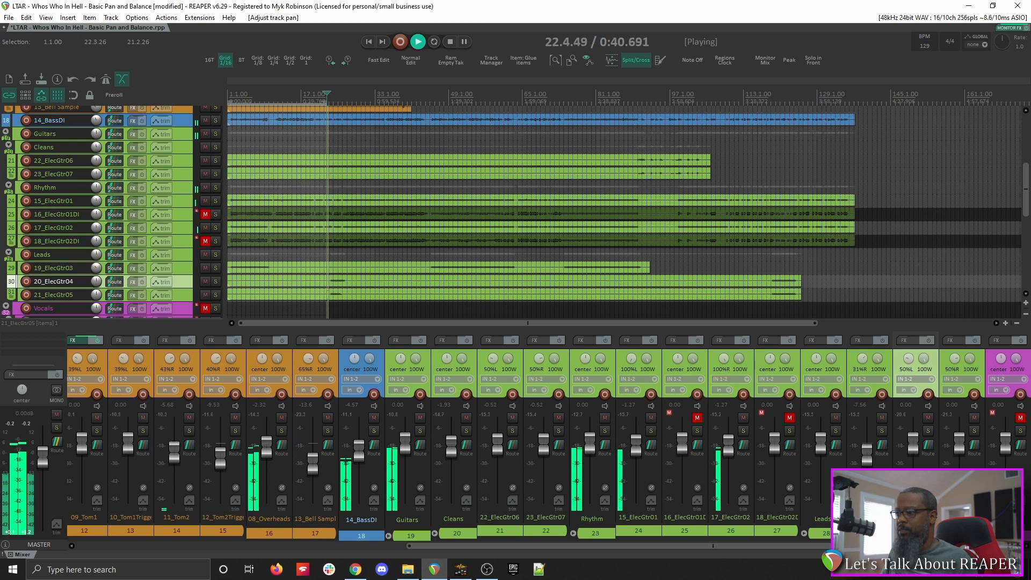
left_click_drag(960, 450, 960, 457)
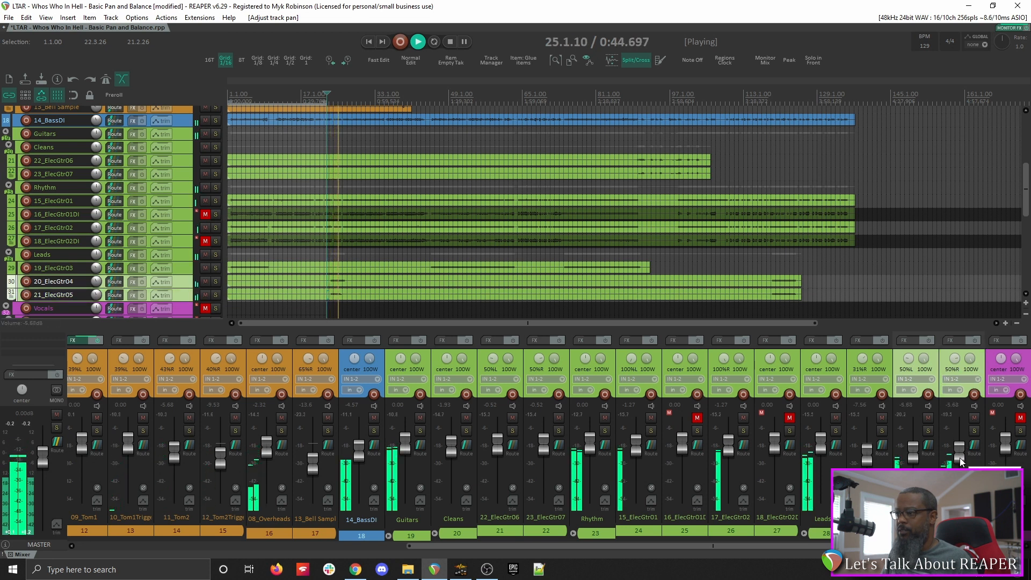
key("space")
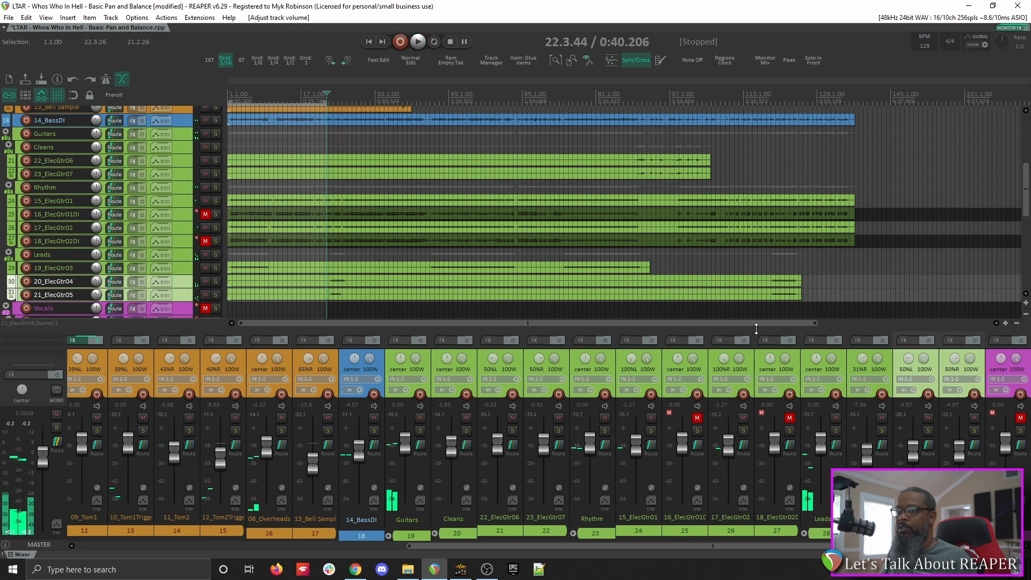
Play the mix from around bar 18 to check how the lead guitars sit against the drums and bass.
left_click(305, 95)
key("space")
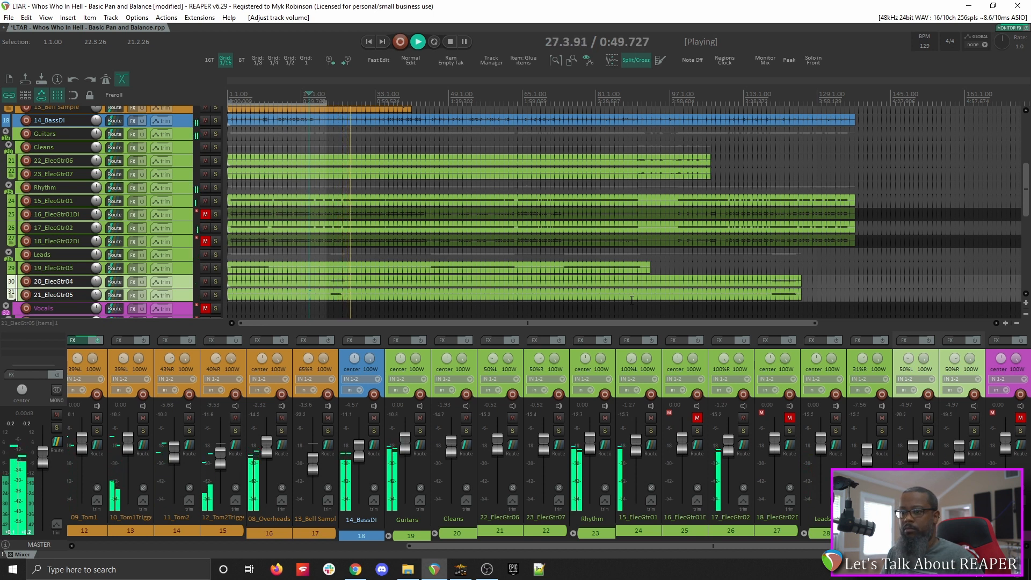
key("space")
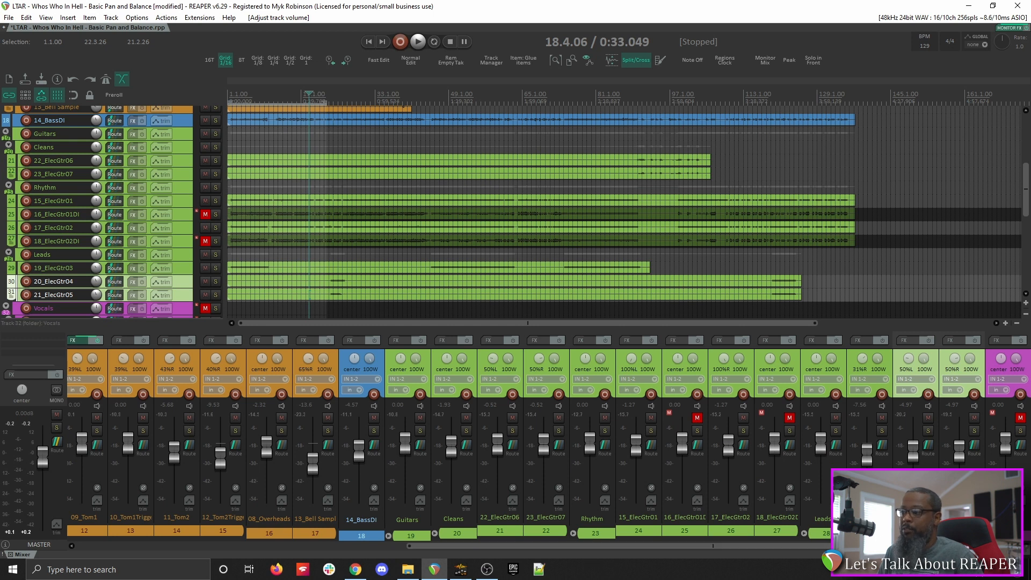
Expand the Vocals folder in the mixer and unmute the Vocals track.
left_click(988, 536)
left_click_drag(668, 547, 963, 549)
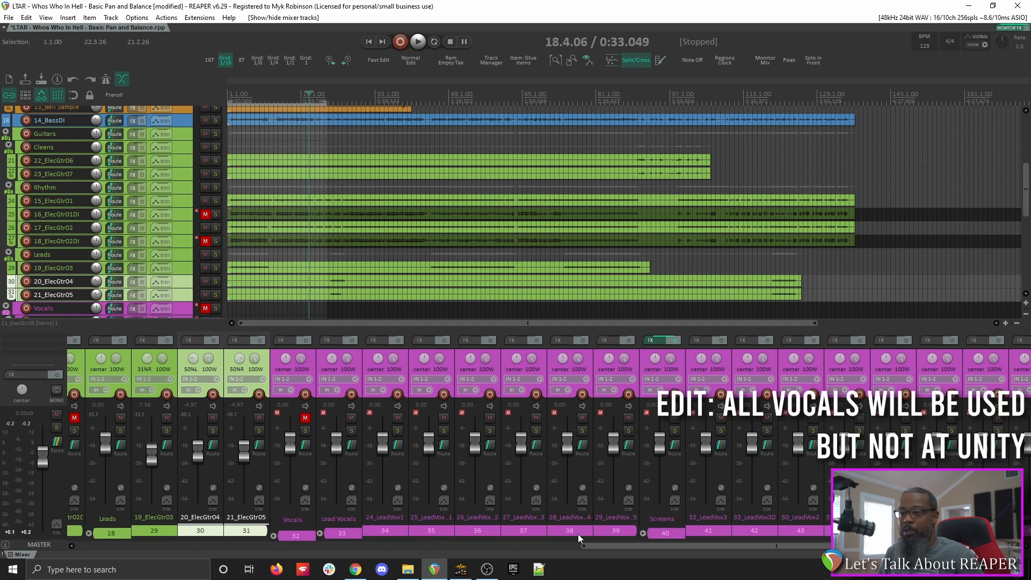
left_click_drag(600, 546, 550, 546)
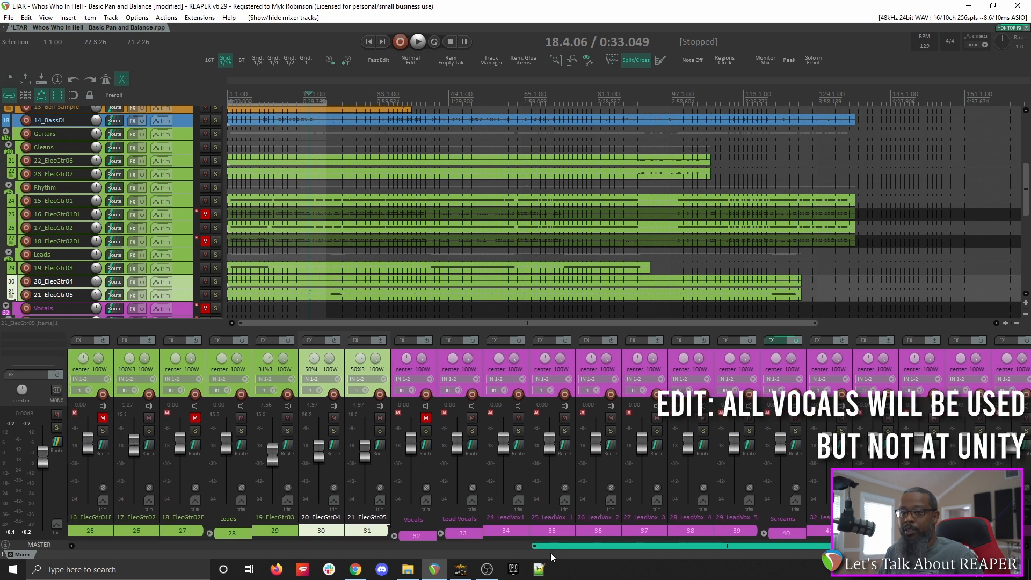
left_click(427, 419)
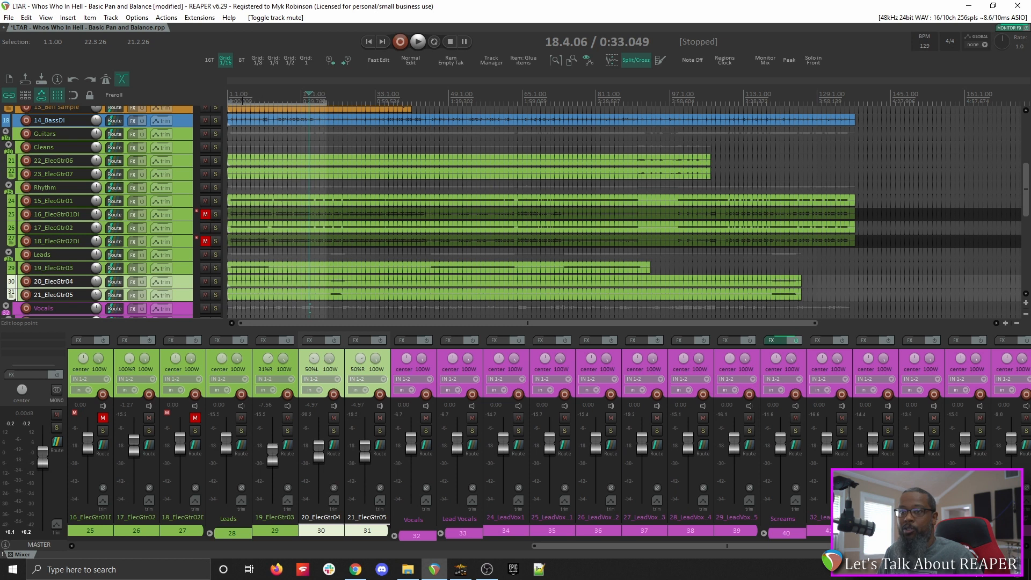
Solo Lead Vocals and audition it from bar 3, then hear 24_LeadVox1 alone and release that track's solo.
left_click(237, 96)
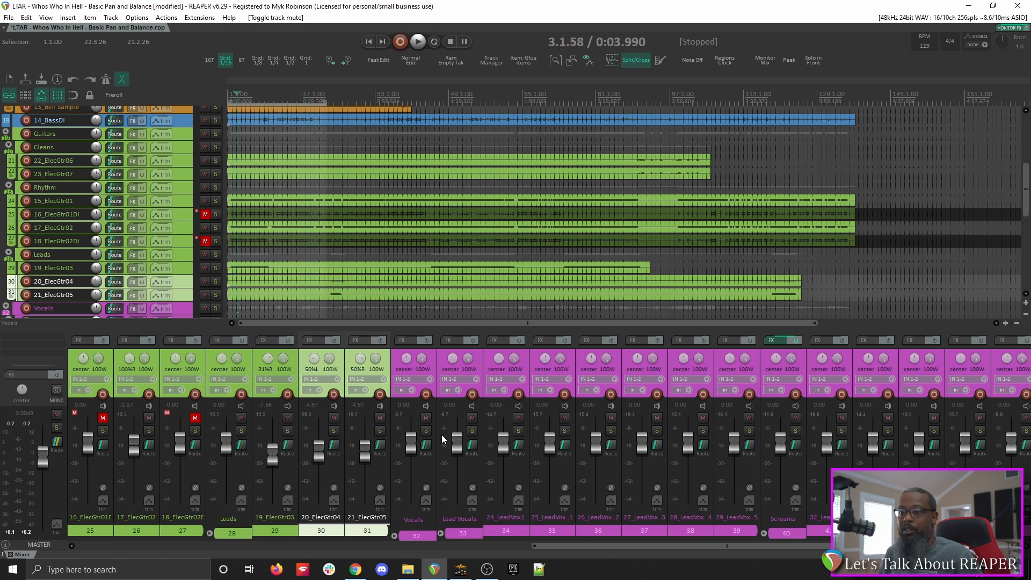
left_click(472, 431)
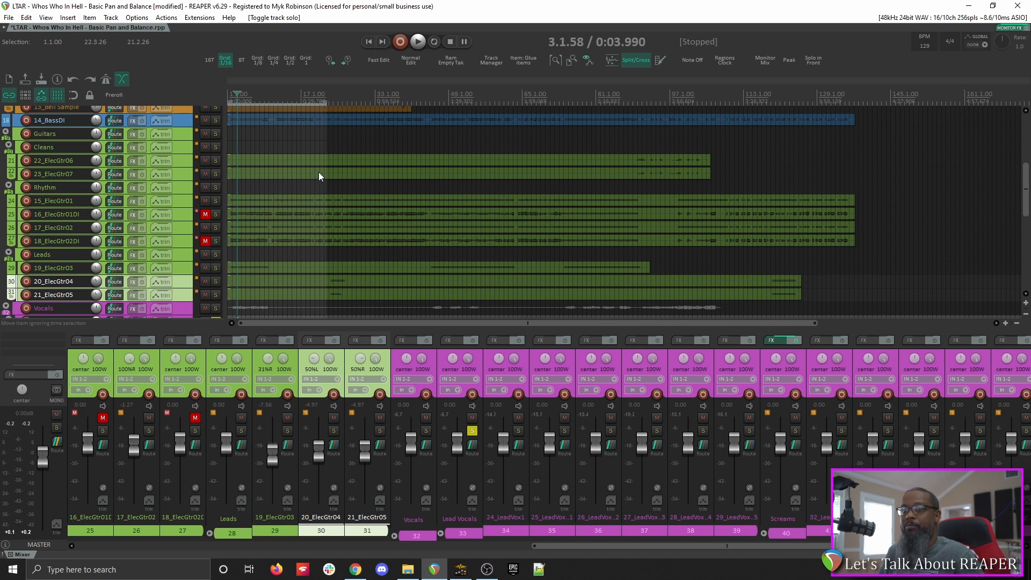
key("space")
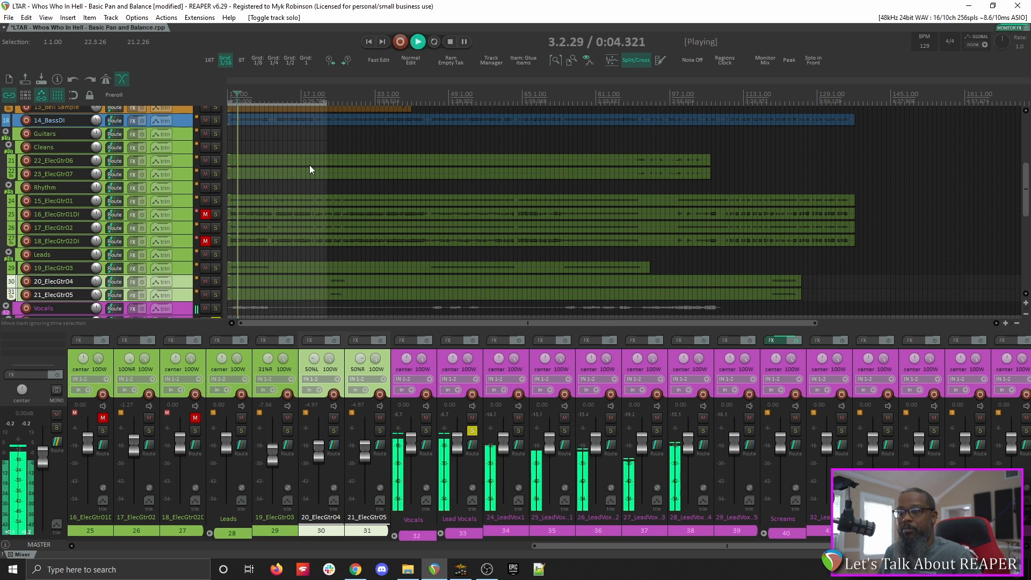
left_click(519, 431)
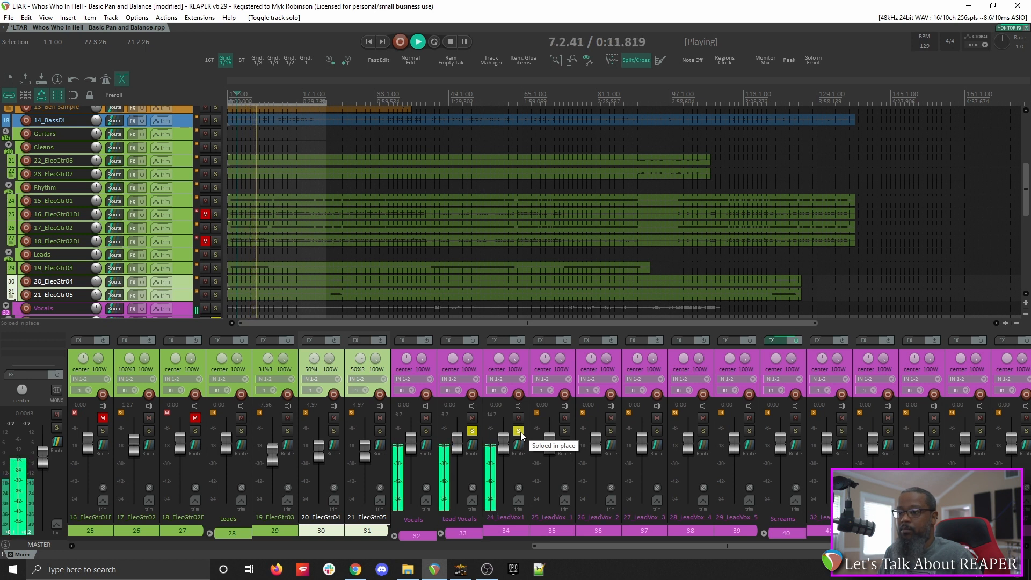
key("space")
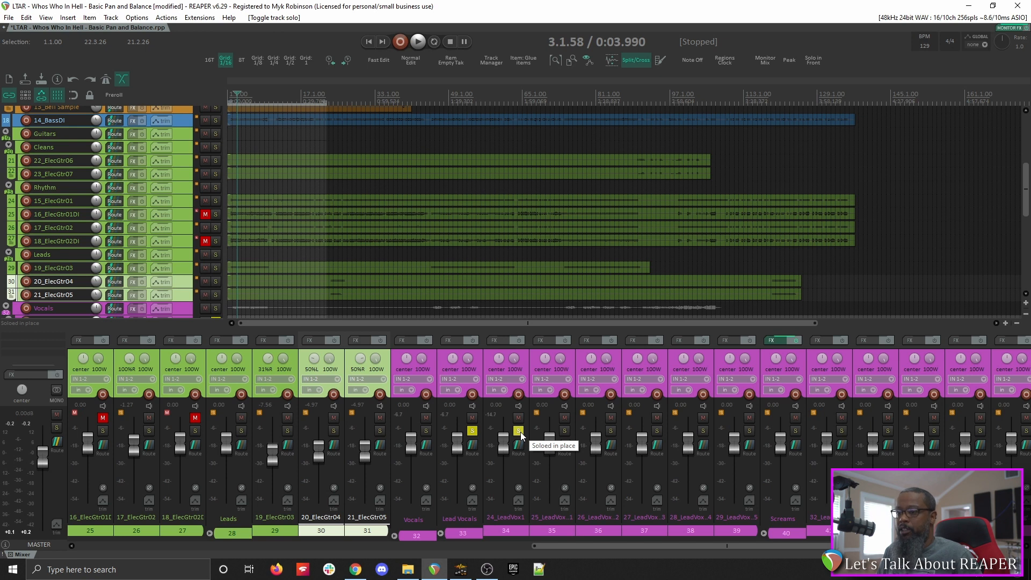
left_click(518, 431)
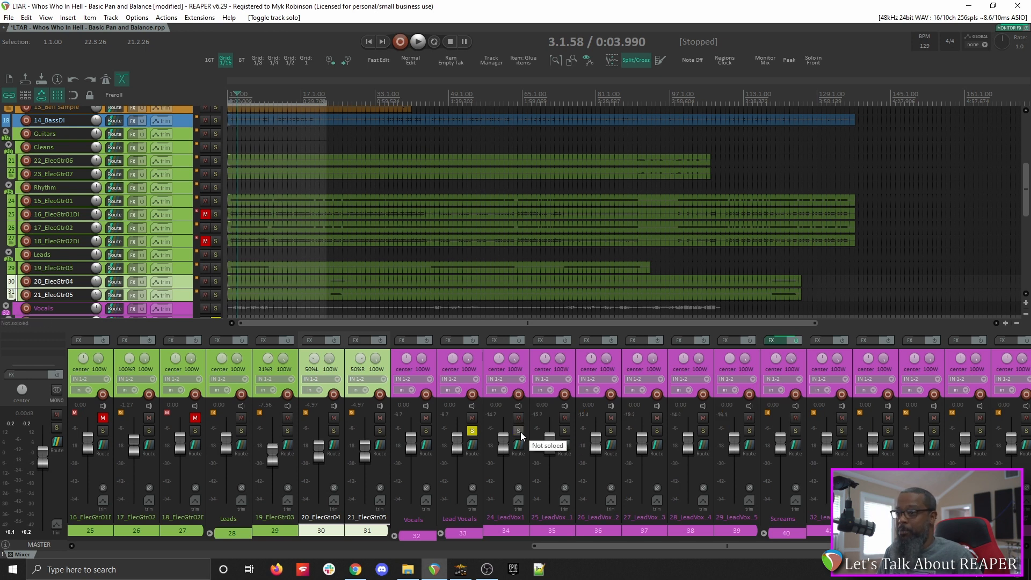
Solo 25_LeadVox and lower its volume to -13.7 dB during playback from bar 3.
left_click(564, 431)
key("space")
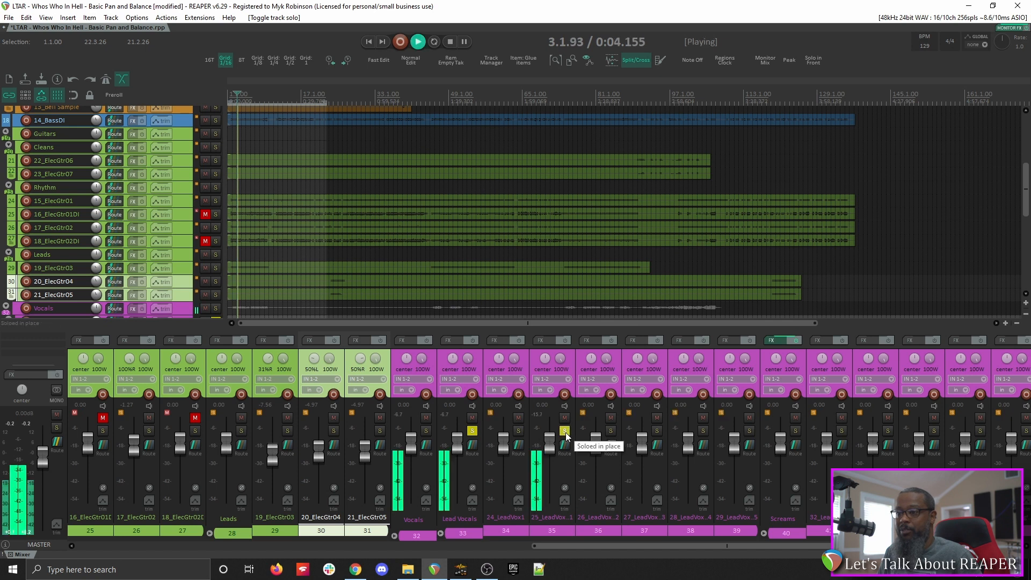
left_click_drag(549, 450, 551, 470)
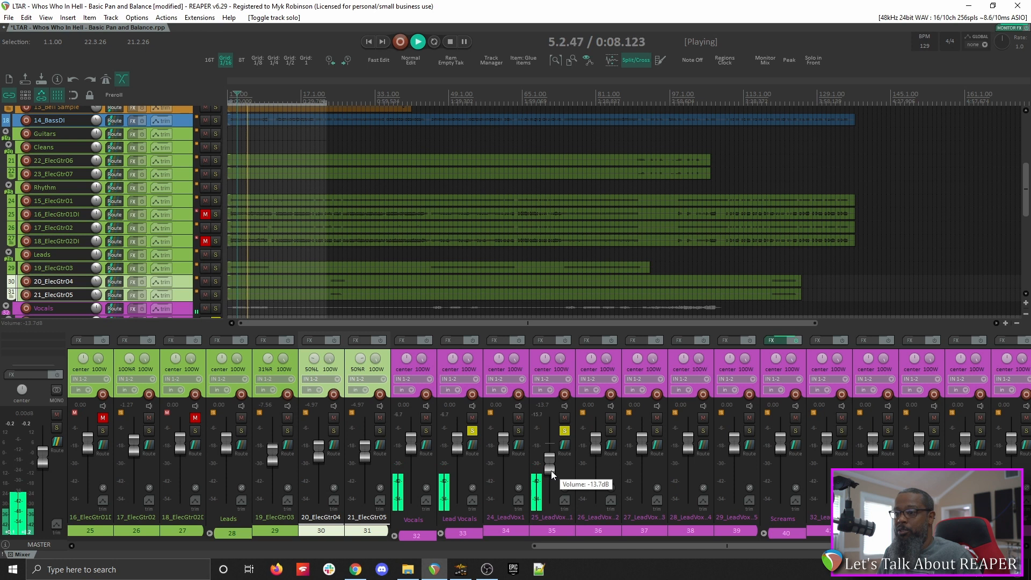
key("space")
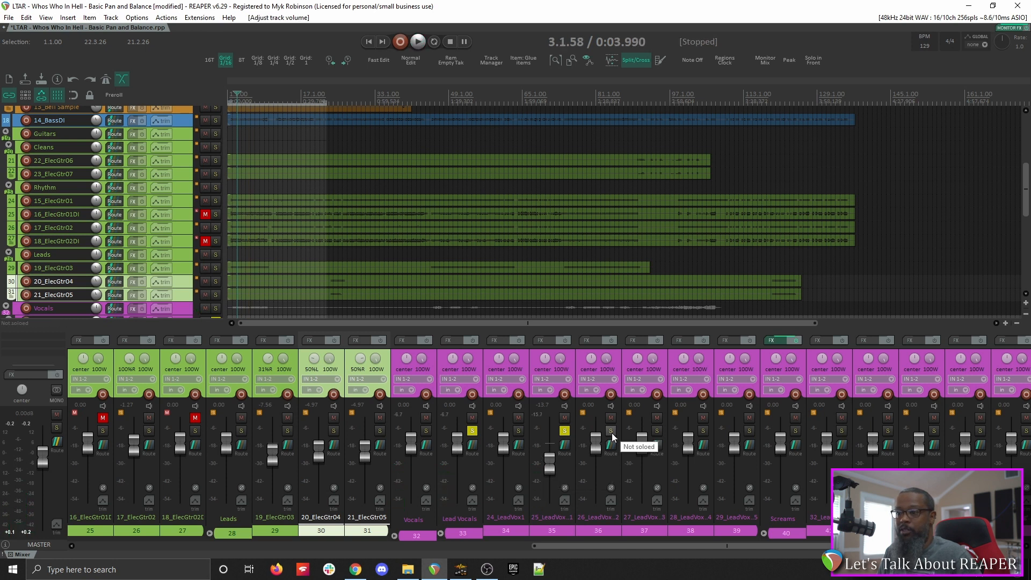
Solo 26_LeadVox exclusively and lower its volume to -8.21 dB during playback from bar 3.
left_click(611, 431, "ctrl")
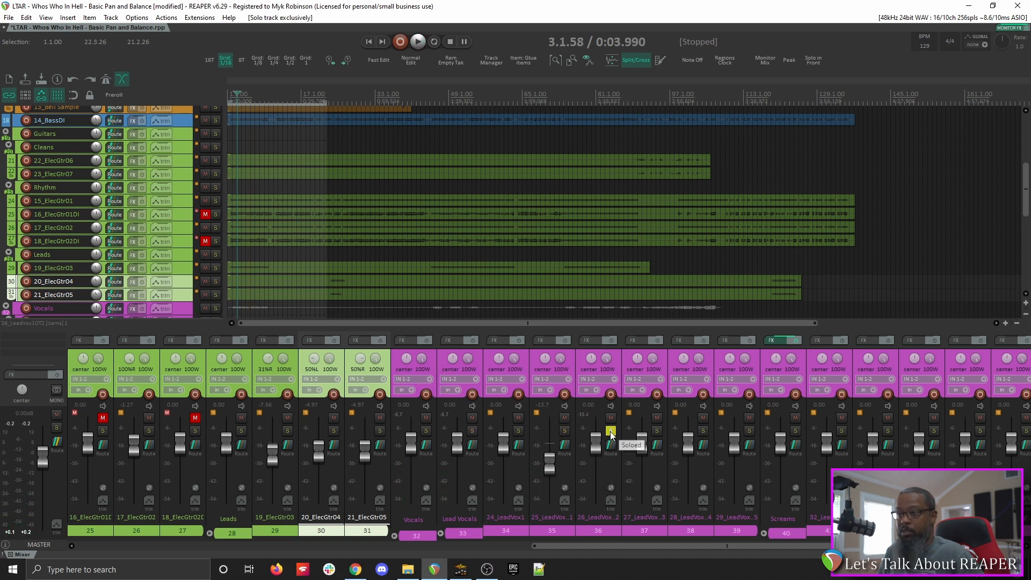
key("space")
left_click_drag(598, 446, 597, 459)
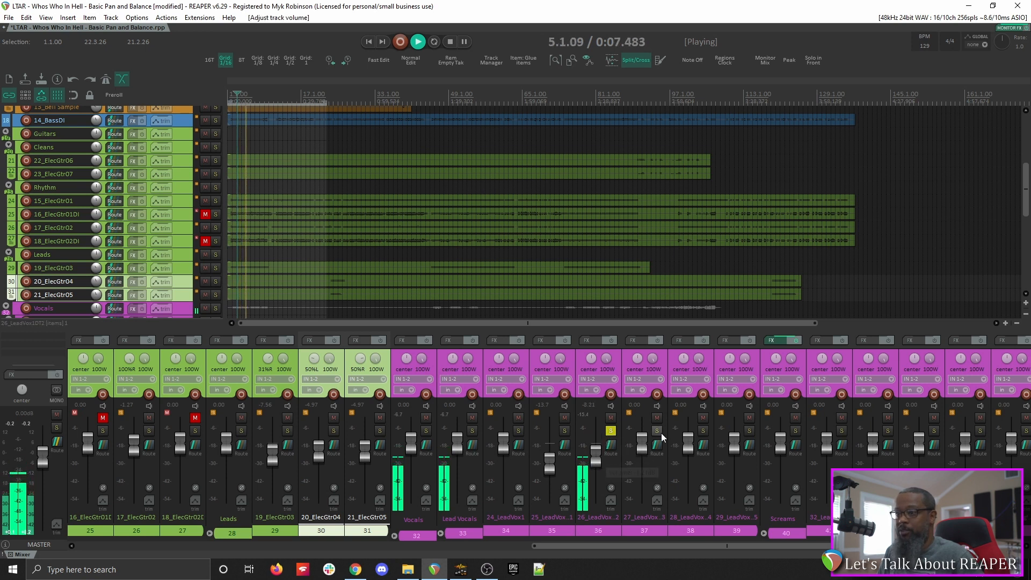
Solo each remaining lead vocal, setting 27_LeadVox to -5.68 dB, 28_LeadVox to -7.09 dB and 29_LeadVox to -10.0 dB, then clear the solo.
left_click(661, 433, "ctrl+alt")
left_click_drag(643, 445, 732, 466)
left_click(700, 433, "ctrl+alt")
left_click(752, 432, "ctrl+alt")
key("space")
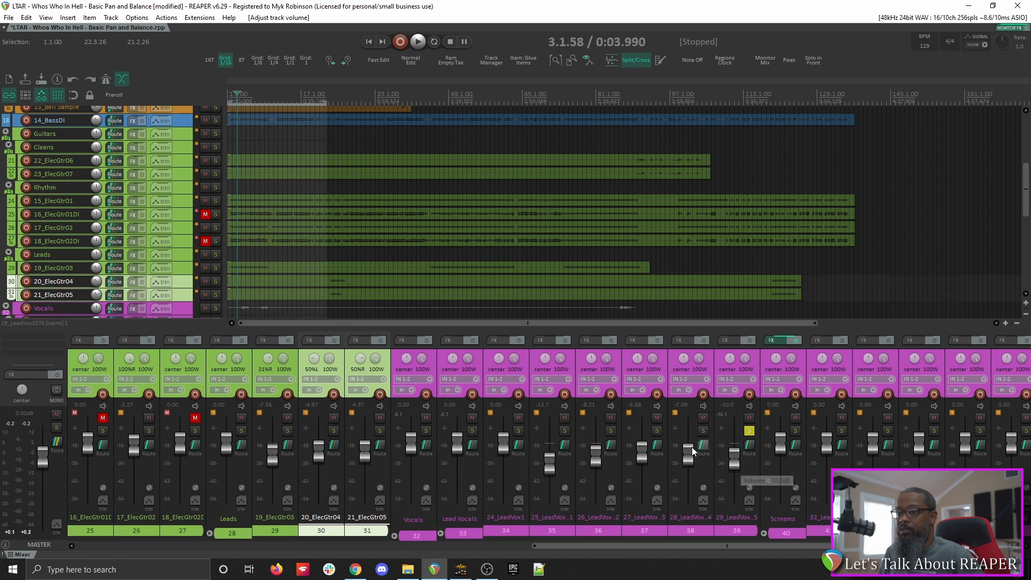
left_click(748, 431)
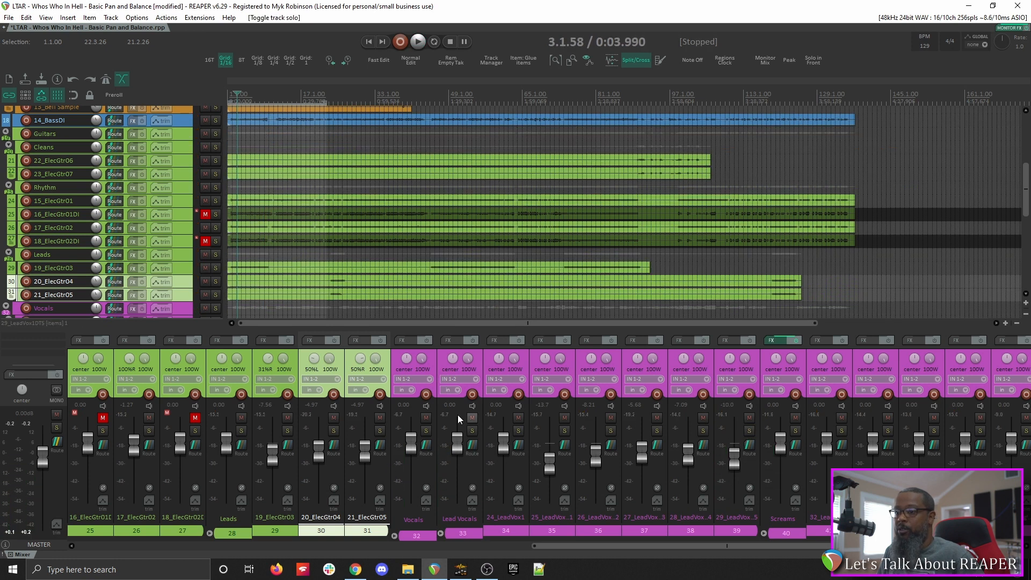
Play the full mix briefly with the lead vocals, then mute the Screams folder and the vocal folder following it.
key("space")
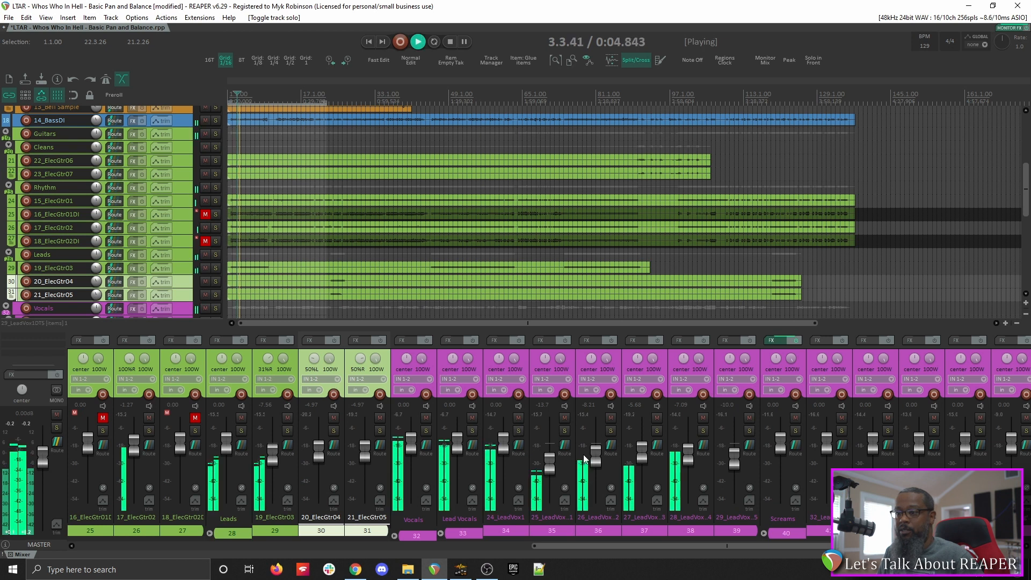
key("space")
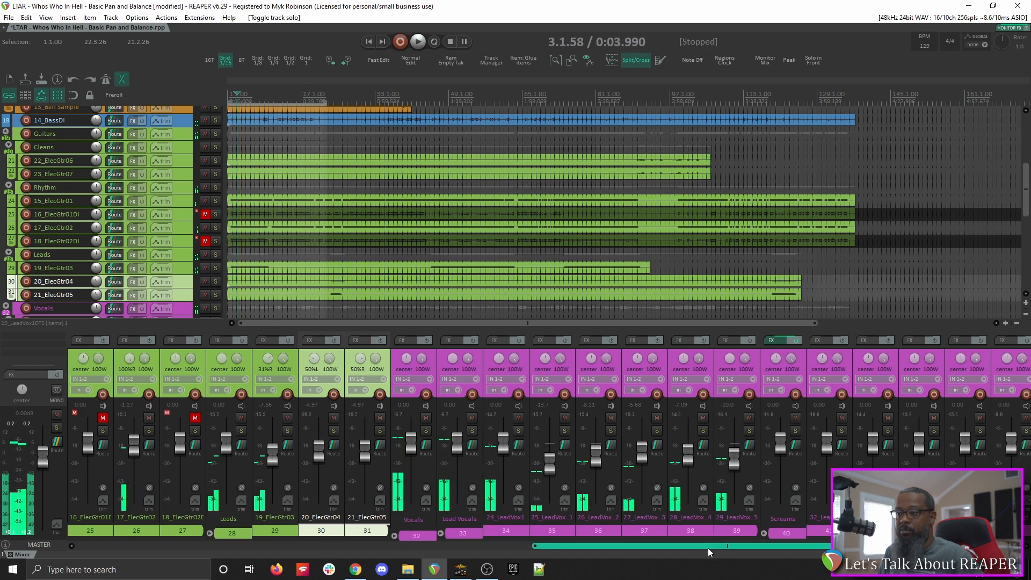
left_click_drag(705, 547, 806, 546)
left_click(881, 418)
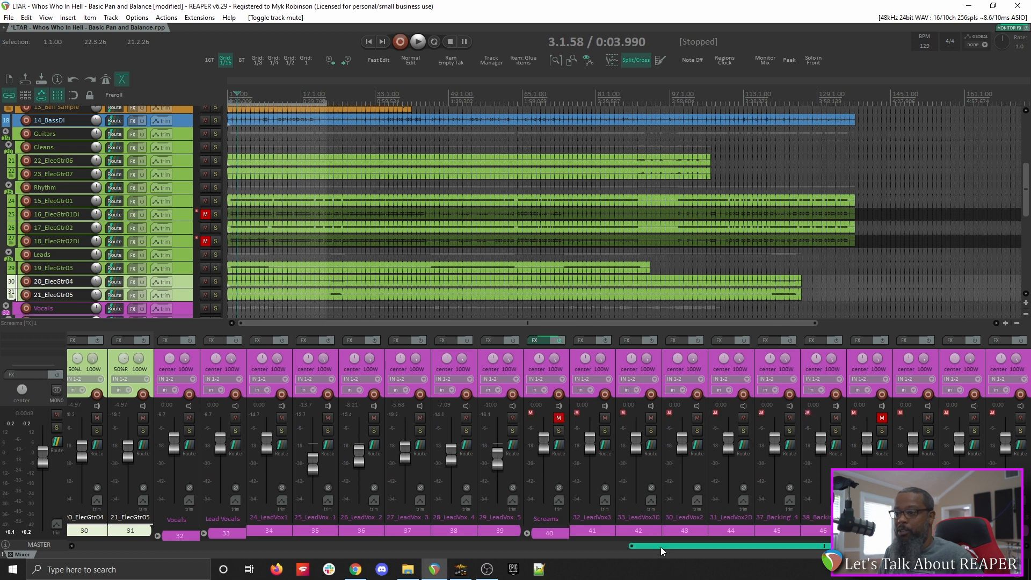
Play the mix from bar 3 and lower 24_LeadVox1 to -1.98 dB.
left_click_drag(661, 547, 530, 546)
key("space")
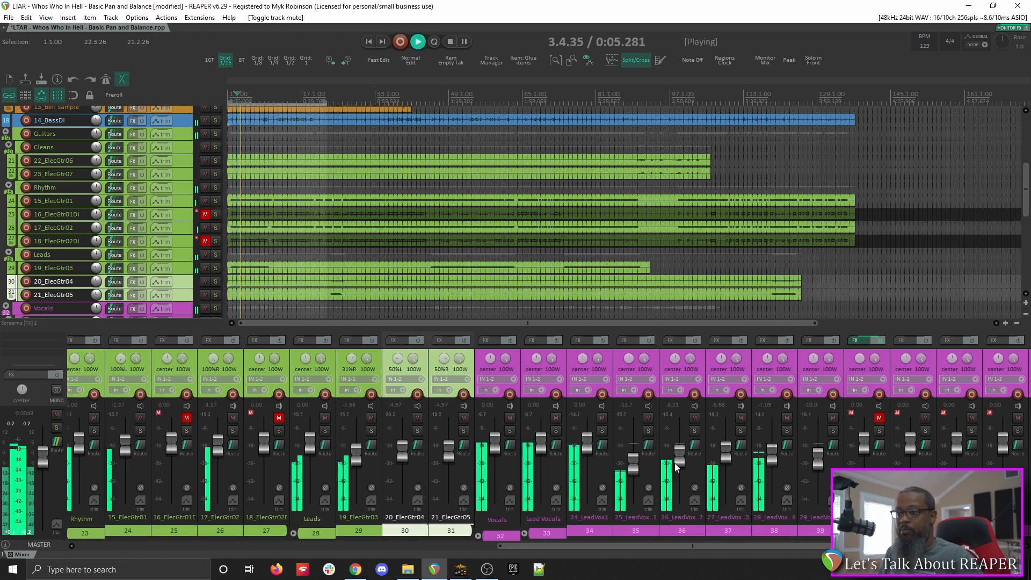
left_click_drag(588, 445, 587, 448)
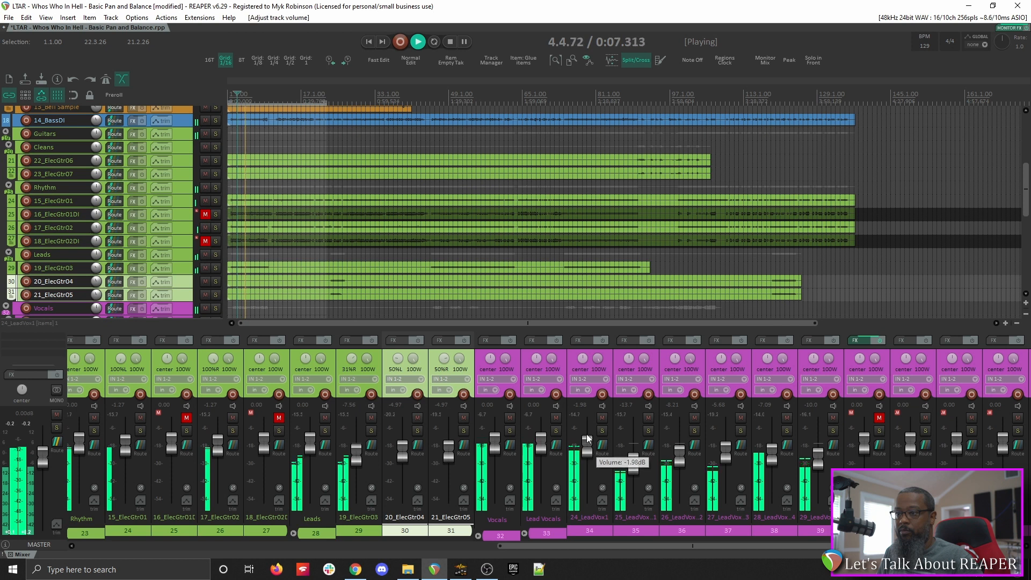
Pan the six lead vocals, tracks 24 to 29 in order, to 5%L, 4%R, 6%L, 8%R, 4%R and 10%L.
left_click_drag(583, 360, 583, 361)
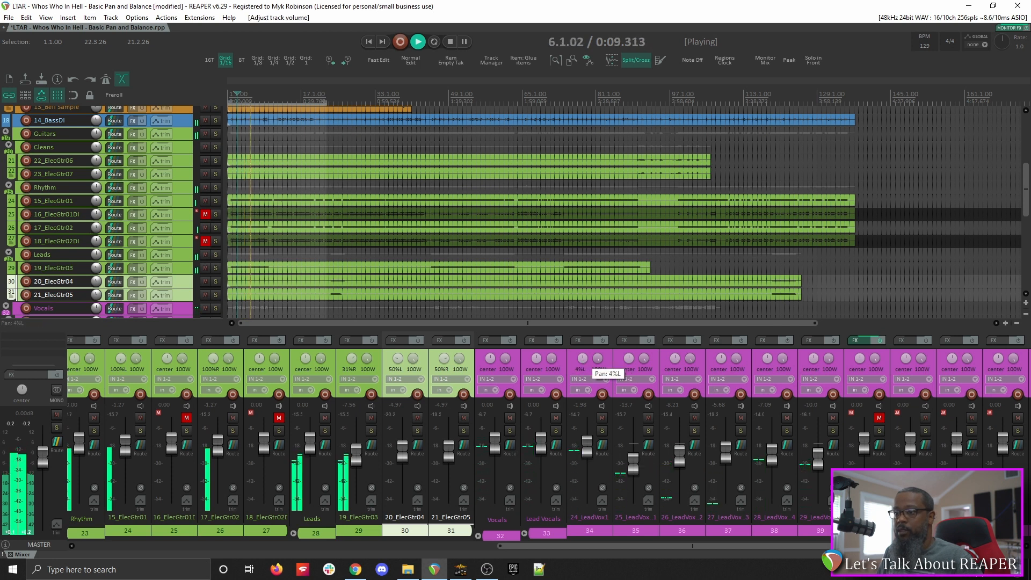
key("space")
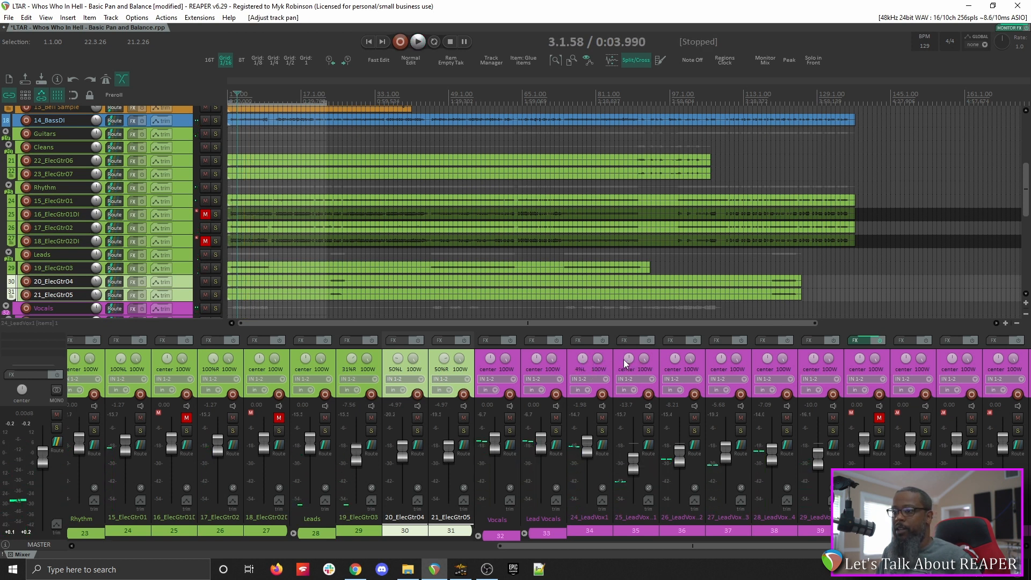
left_click_drag(630, 362, 630, 360)
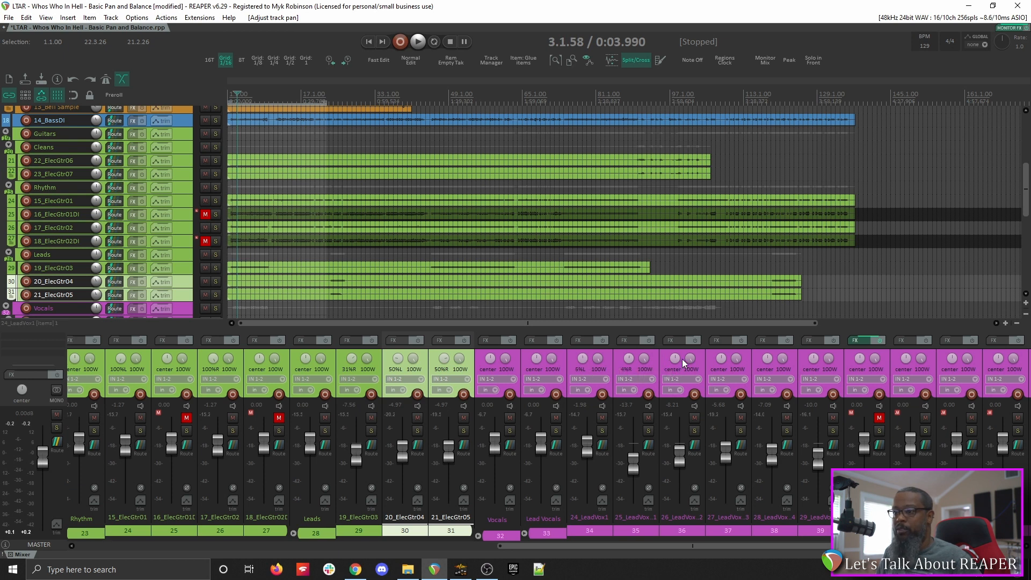
left_click_drag(674, 360, 674, 358)
left_click_drag(809, 360, 809, 363)
key("space")
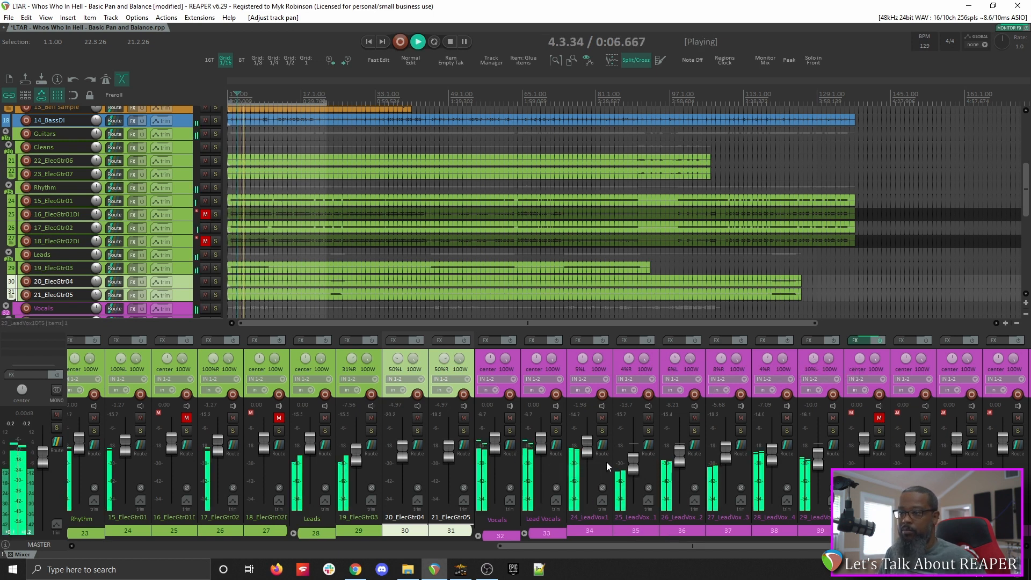
Rebalance the lead vocals during playback: 24_LeadVox1 at -4.72 dB, 27_LeadVox1DT3 at -7.14 dB, 26_LeadVox1DT2 lower and 29_LeadVox1DT5 higher.
left_click_drag(681, 457, 724, 460)
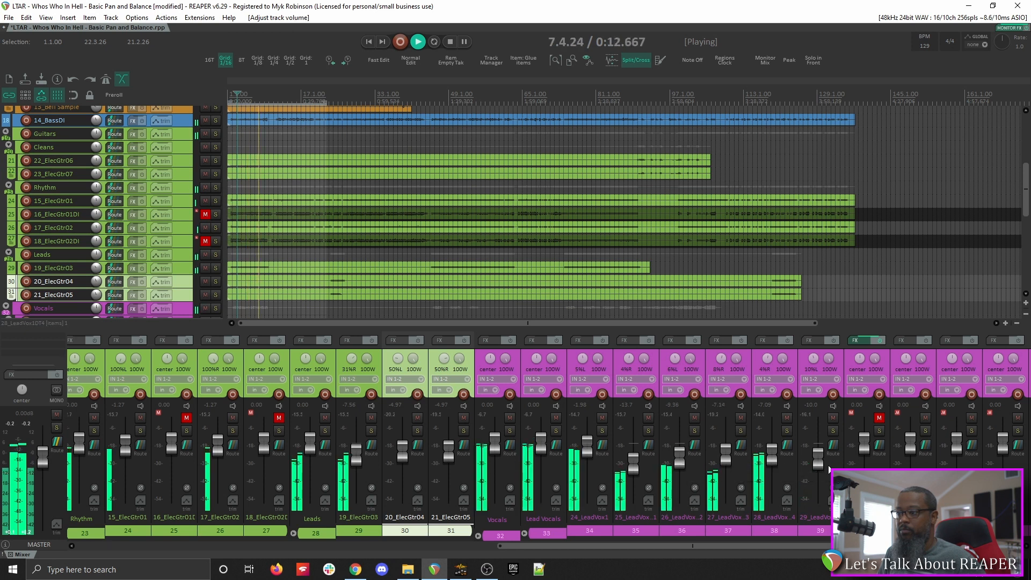
left_click_drag(820, 458, 819, 455)
key("space")
key("space")
left_click_drag(586, 449, 586, 450)
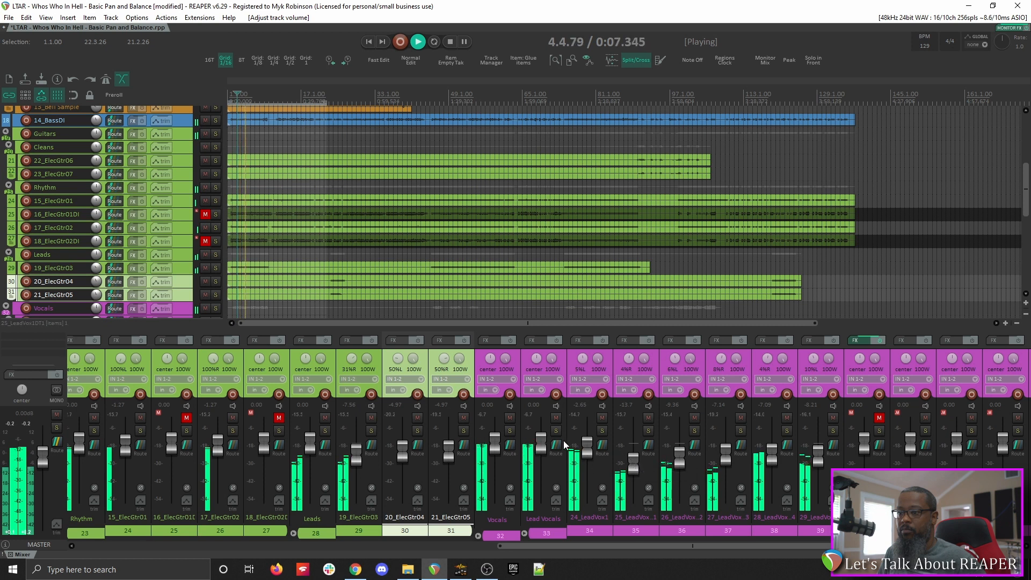
left_click_drag(588, 451, 587, 455)
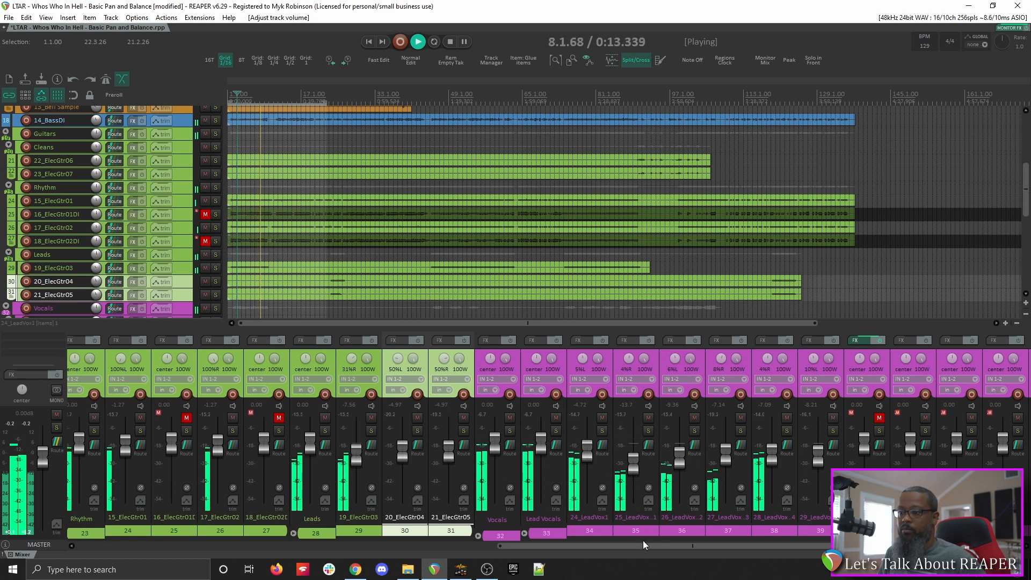
key("space")
Solo the BGV folder and pan 36_BackingVox3 to 20%R and 35_BackingVox2 to 18%L.
left_click_drag(636, 546, 682, 547)
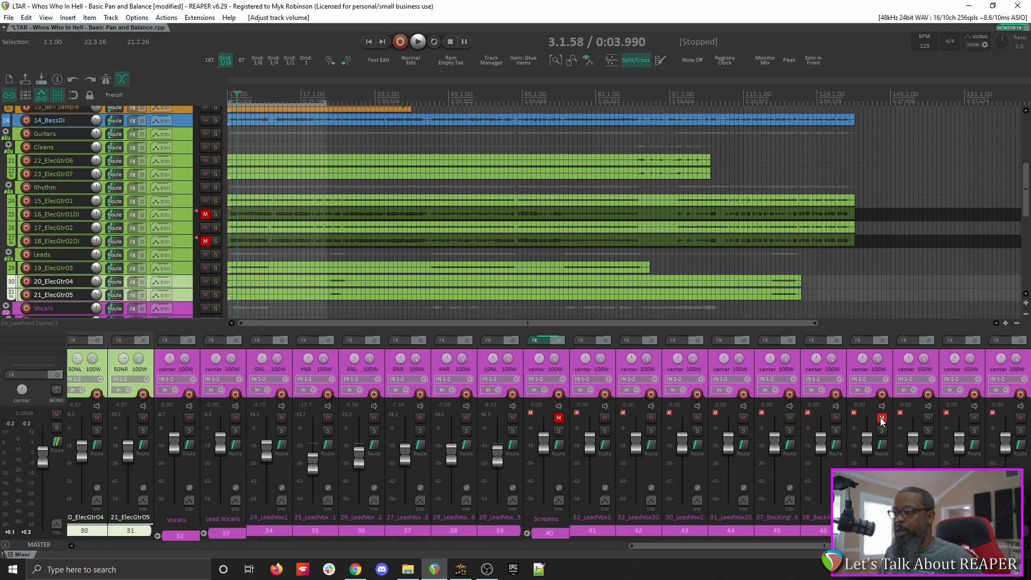
left_click(882, 430)
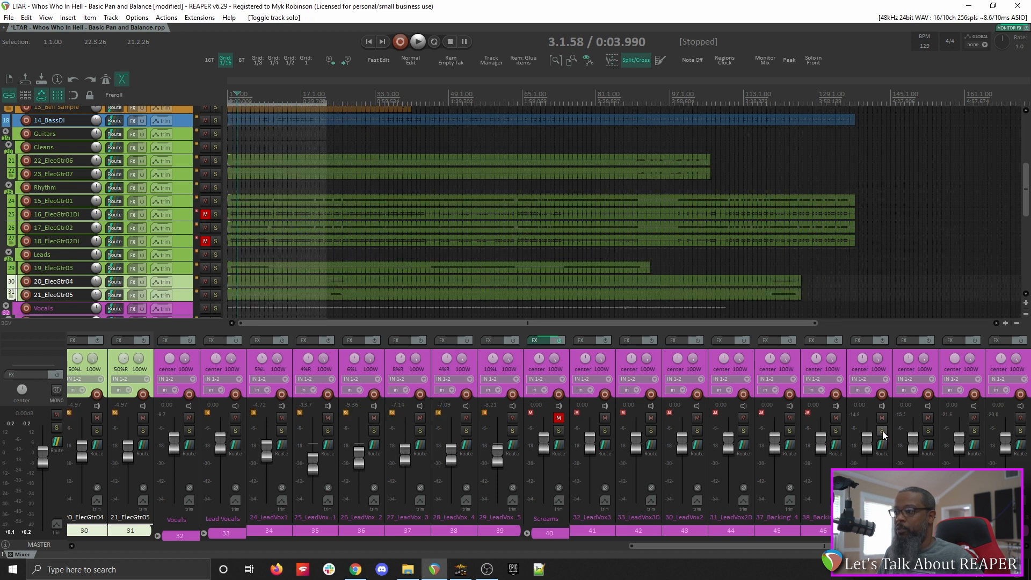
key("space")
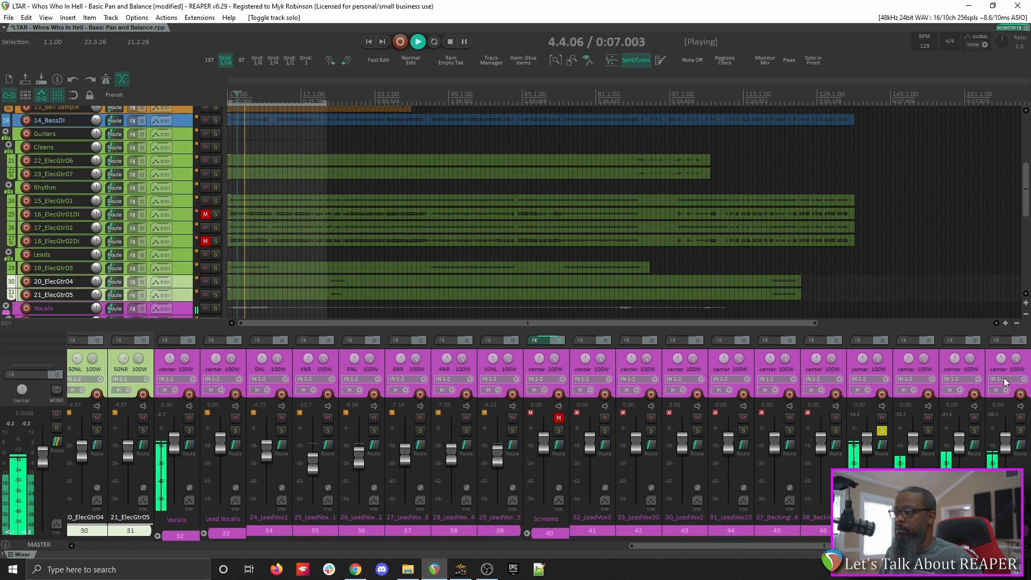
key("space")
left_click_drag(1001, 365, 955, 367)
key("space")
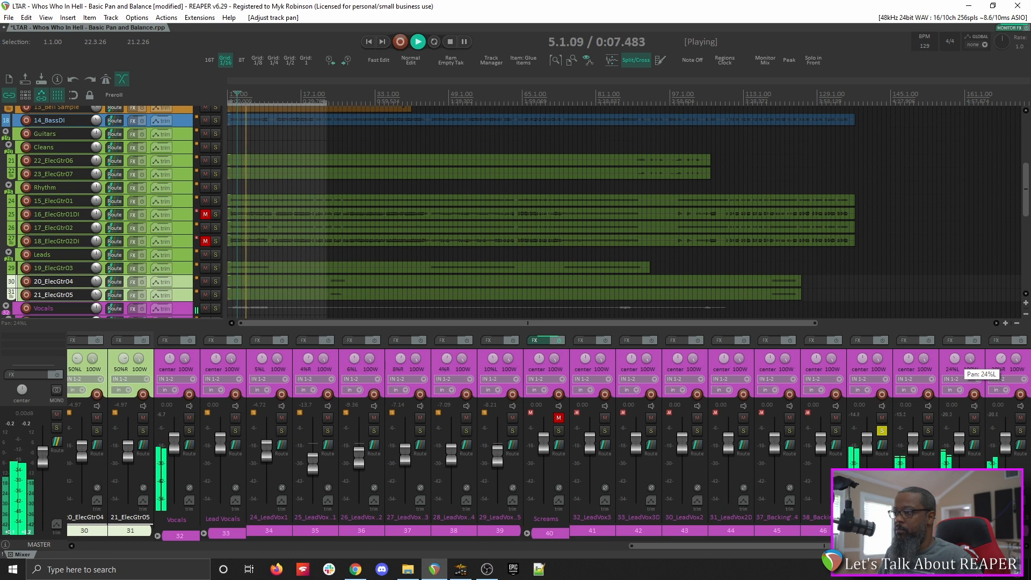
Lower 34_BackingVox1 and 35_BackingVox2, pan 34_BackingVox1 to 10%R, and clear the BGV folder's solo.
left_click_drag(908, 449, 913, 459)
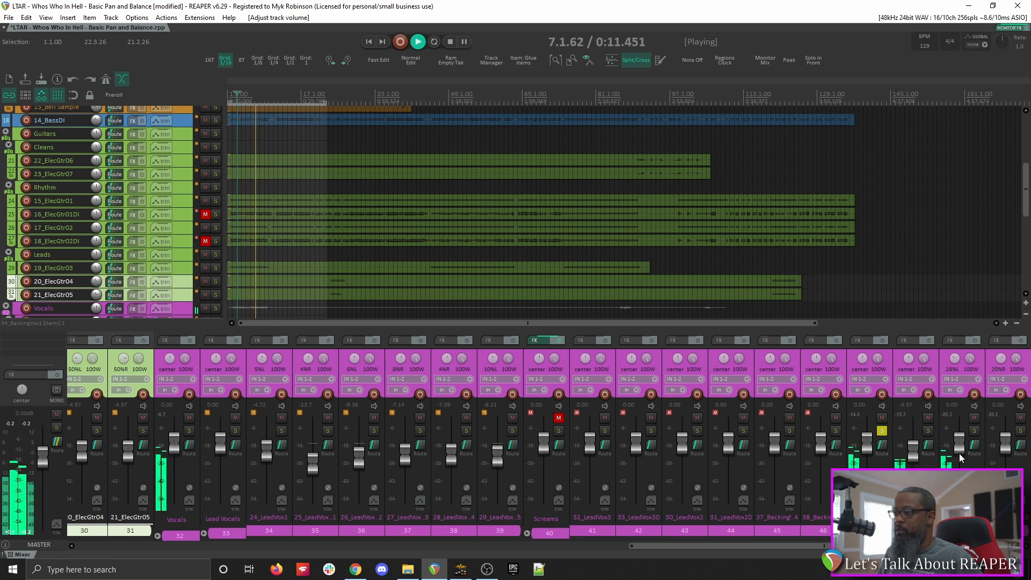
left_click_drag(962, 447, 961, 451)
left_click_drag(910, 363, 909, 357)
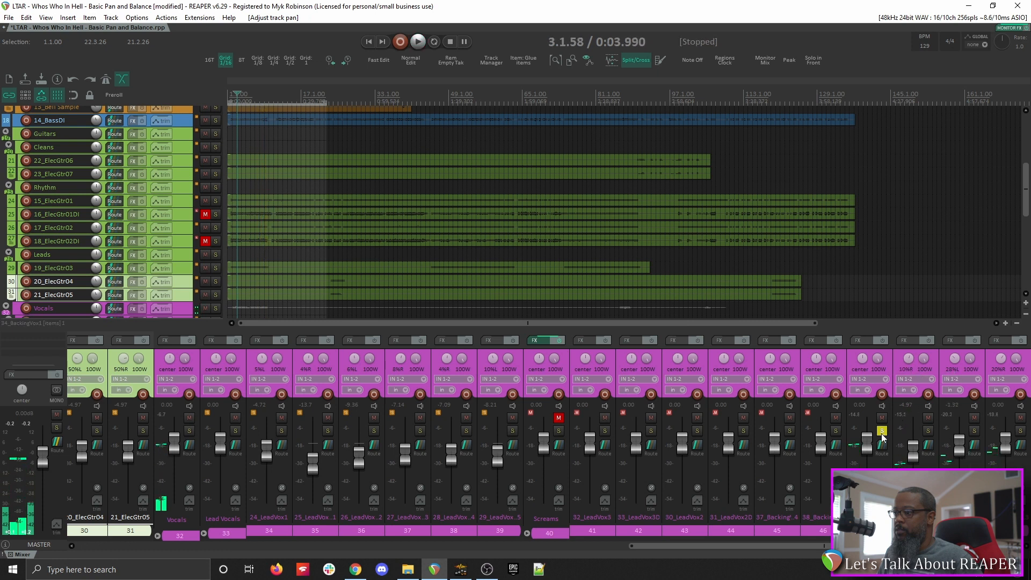
left_click(882, 430)
Balance the backing vocals against the full mix: BGV folder at -2.31 dB, 36_BackingVox3 at -3.97 dB and 35_BackingVox2 at -6.46 dB.
left_click_drag(874, 450, 870, 460)
left_click_drag(1003, 451, 912, 442)
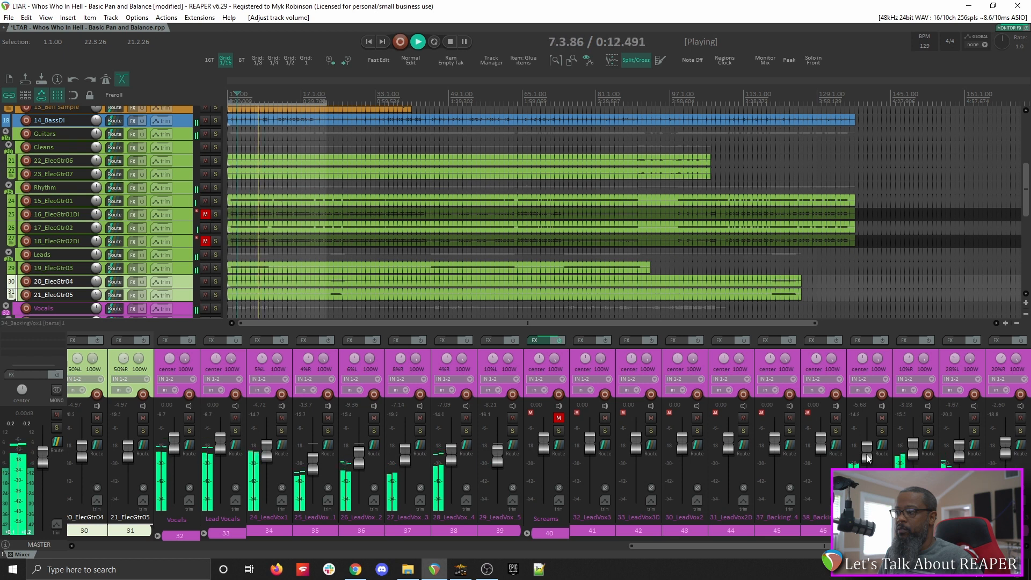
left_click_drag(866, 453, 866, 446)
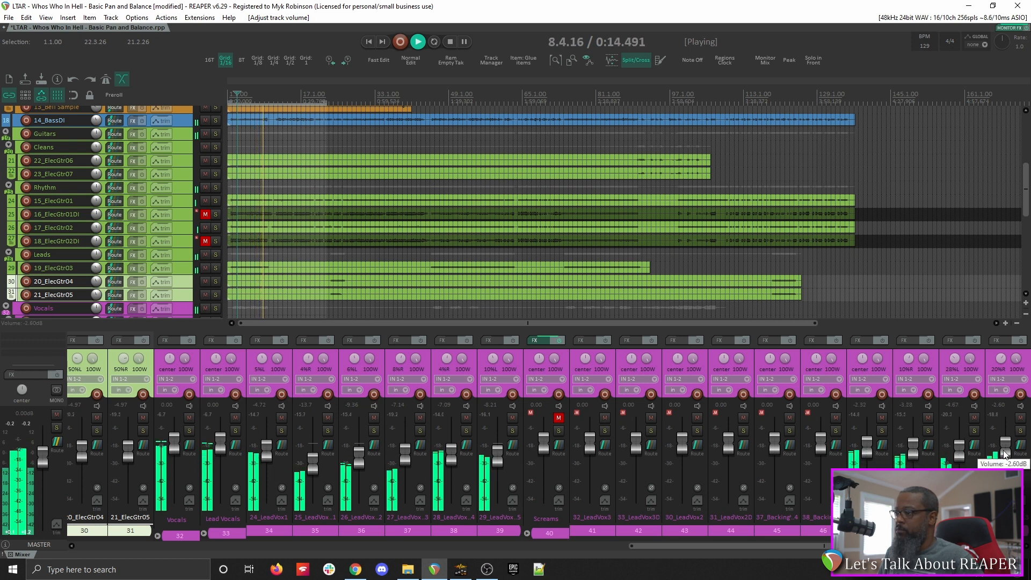
left_click_drag(1004, 454, 1004, 456)
key("space")
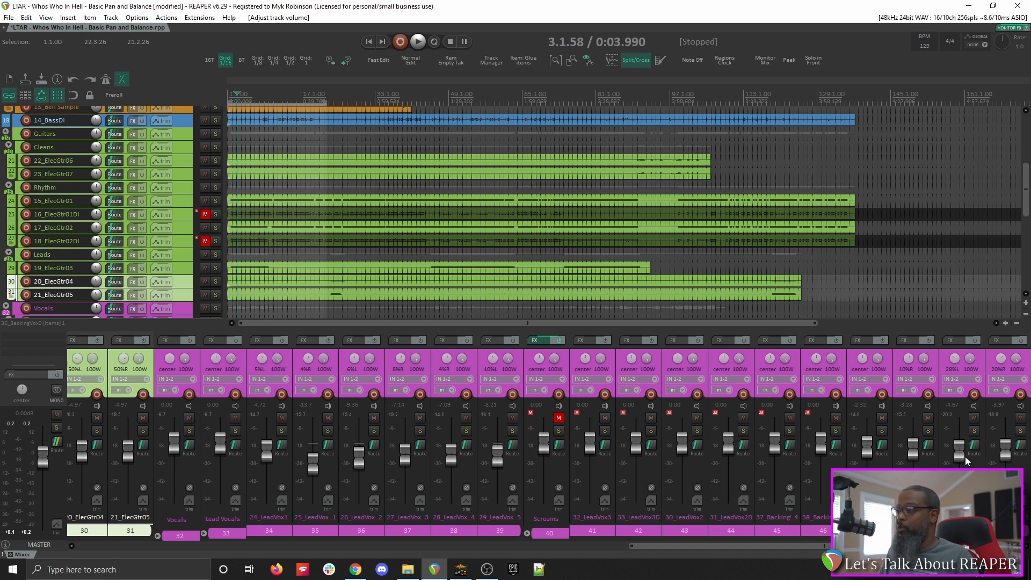
left_click_drag(959, 452, 959, 457)
mouse_move(1008, 455)
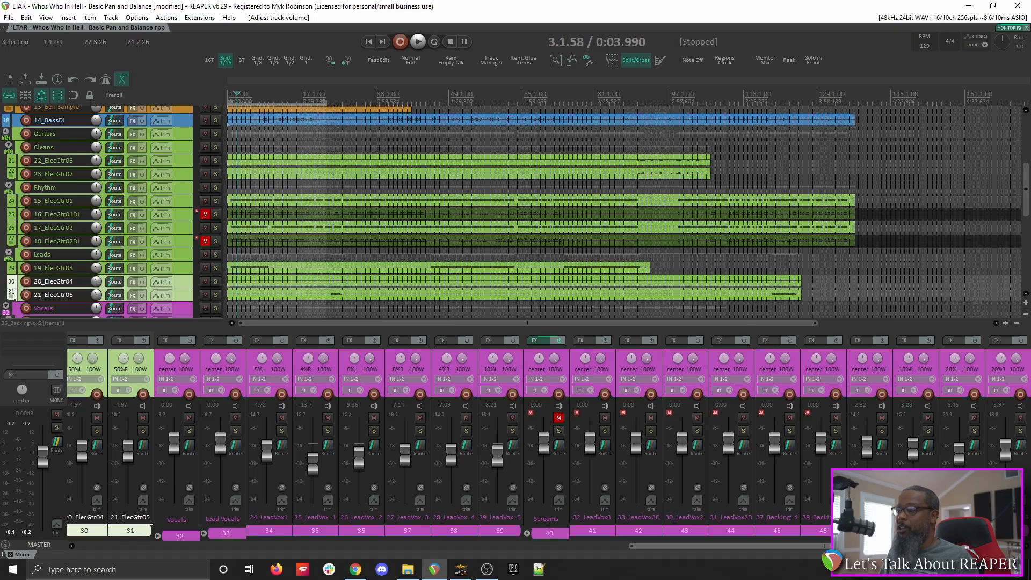
Solo 34_BackingVox1, pan it to 20%R and 35_BackingVox2 to 20%L, and clear the solo.
key("space")
left_click(927, 431)
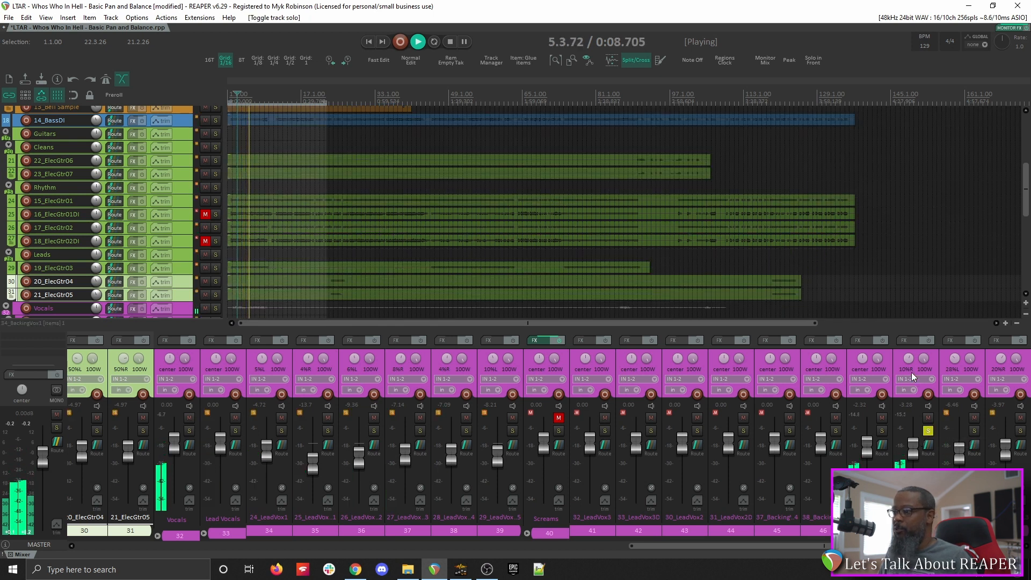
mouse_move(908, 359)
left_click_drag(908, 359, 954, 356)
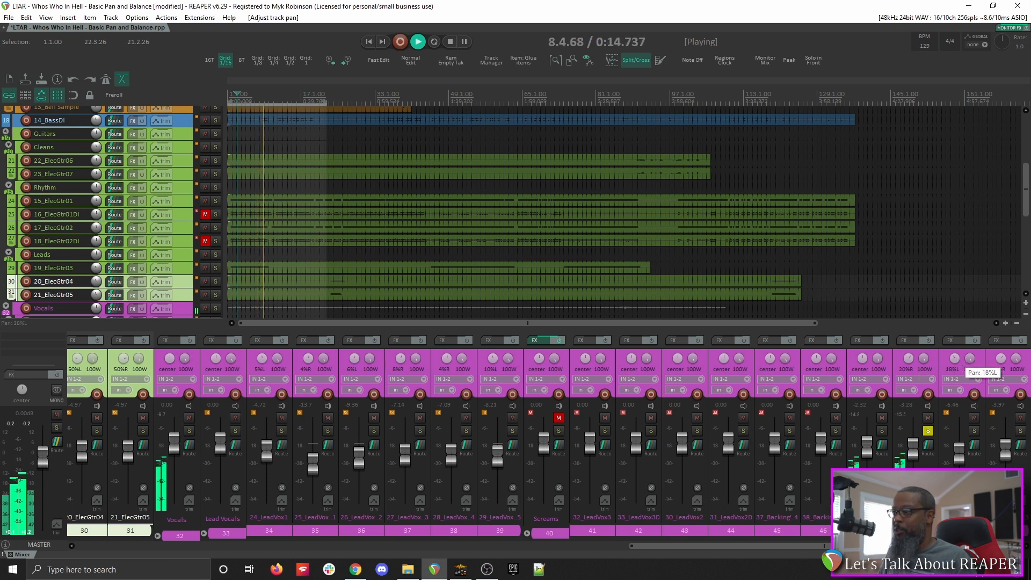
key("space")
key("space")
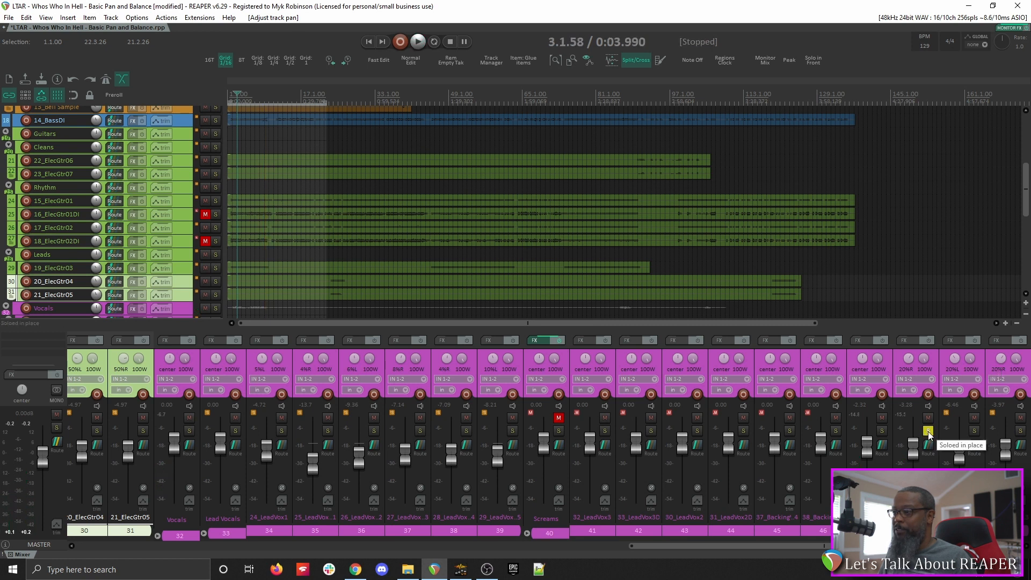
left_click(928, 430)
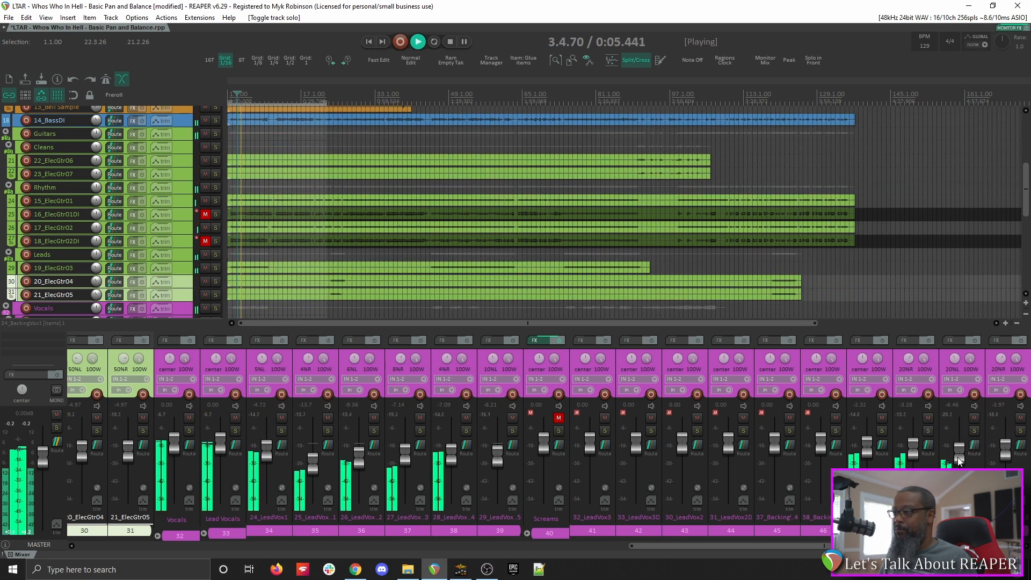
Raise 36_BackingVox3 to -0.71 dB and pan it to 12%R, then resume playback.
left_click_drag(1007, 460, 1007, 454)
key("space")
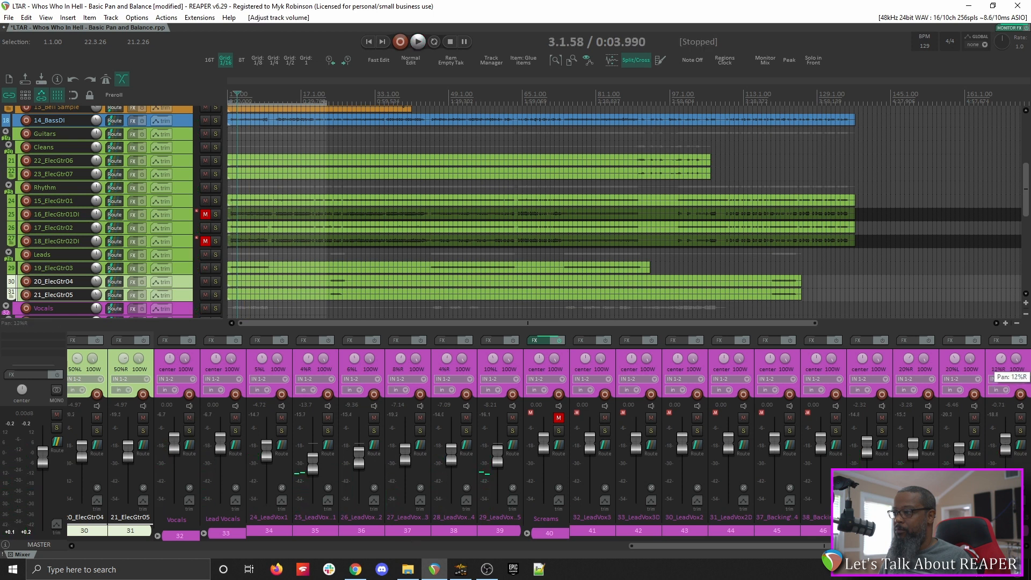
left_click_drag(1001, 359, 1001, 362)
key("space")
Set the BGV folder to -2.03 dB and 34_BackingVox1 to -6.04 dB during playback, briefly solo 34_BackingVox1, and lower 36_BackingVox3.
left_click_drag(868, 450, 960, 455)
left_click(928, 431)
left_click(929, 430)
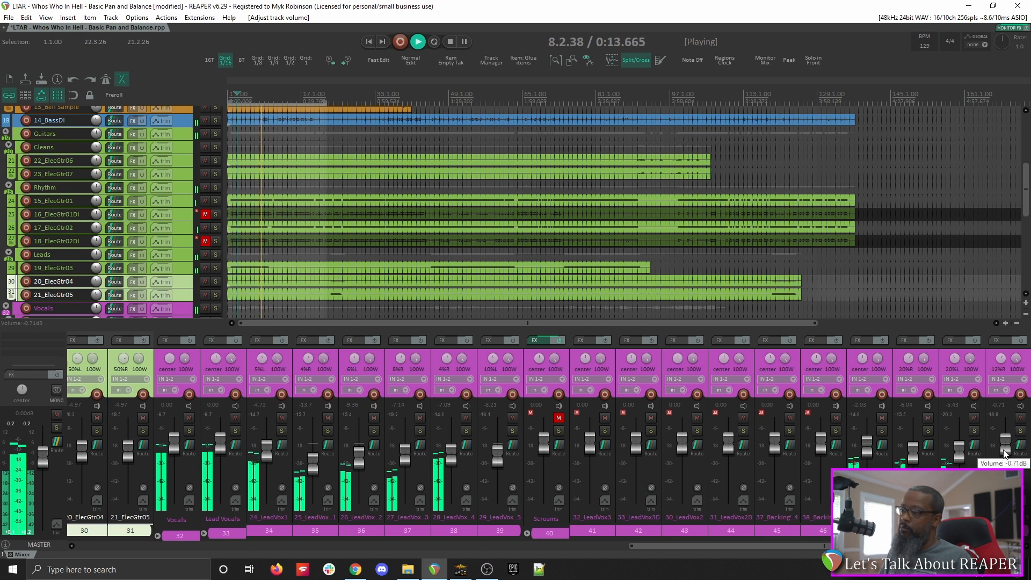
left_click_drag(1005, 454, 1005, 458)
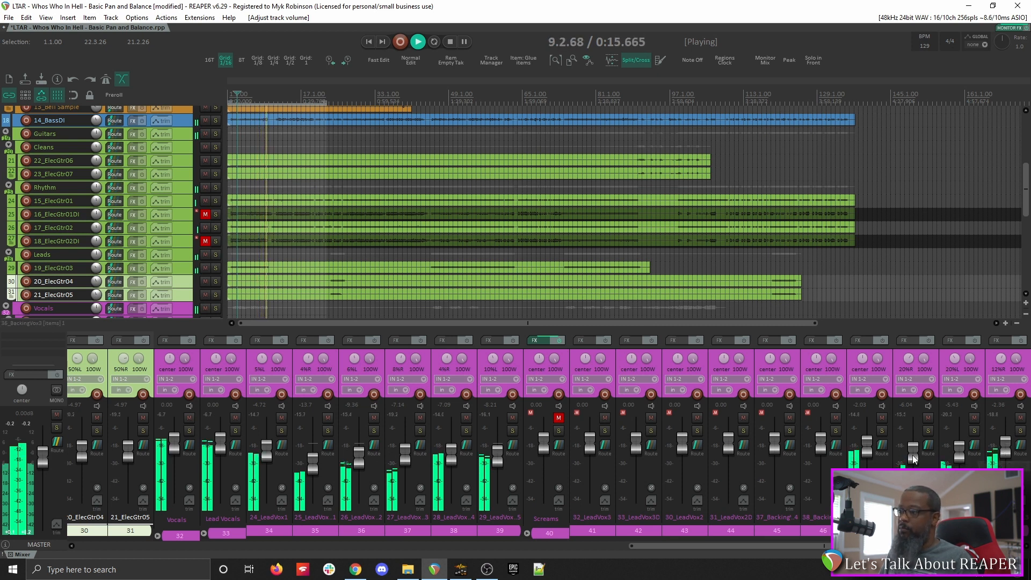
Stop playback and lower 34_BackingVox1 and 35_BackingVox2 together to -7.49 dB and -6.88 dB.
key("space")
scroll(623, 210, "down", 5)
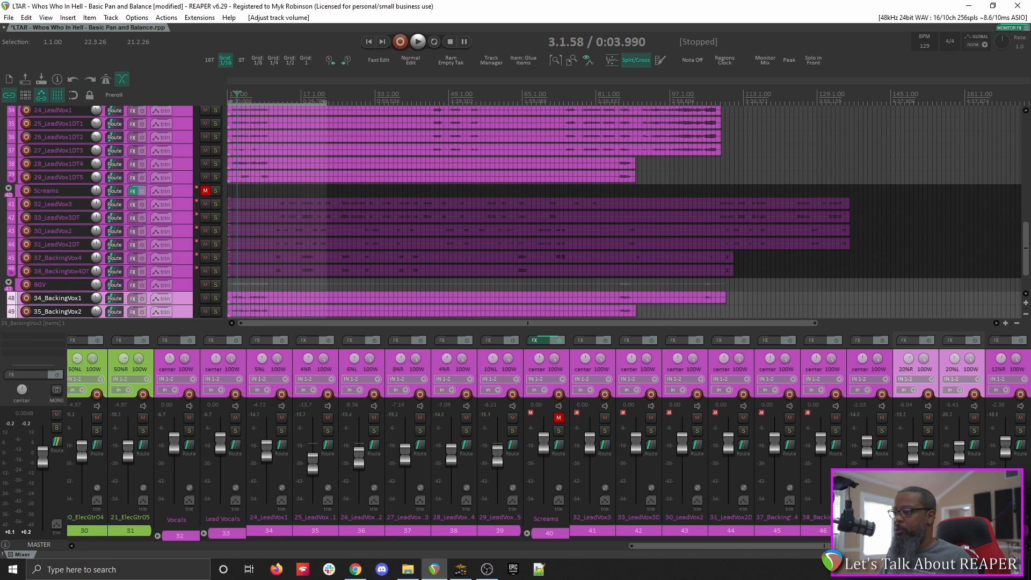
left_click_drag(955, 455, 956, 458)
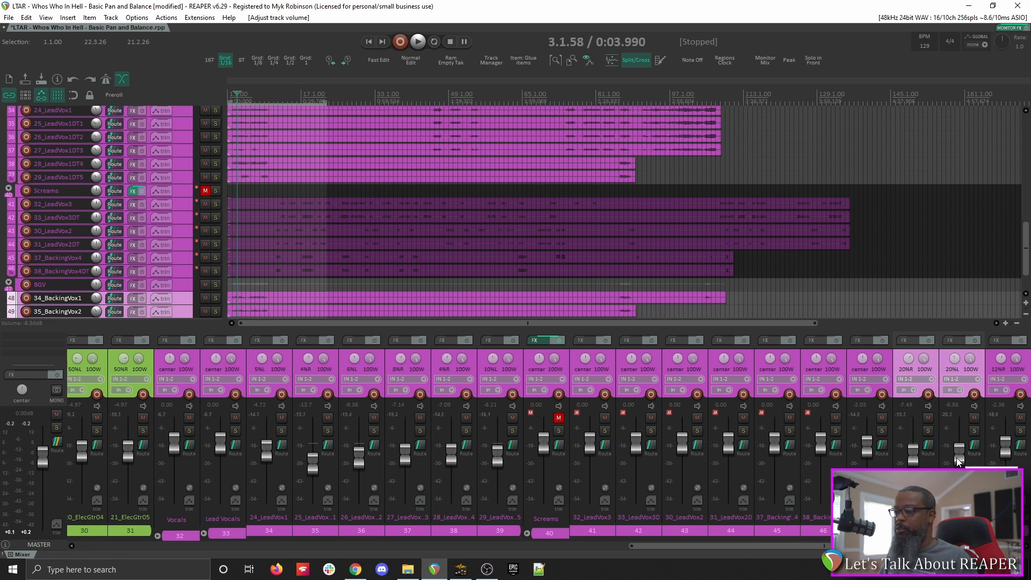
Play the mix, fine-tune 28_LeadVox1DT4's volume and recentre its pan, and lower 26_LeadVox1DT2 to -10.9 dB.
key("space")
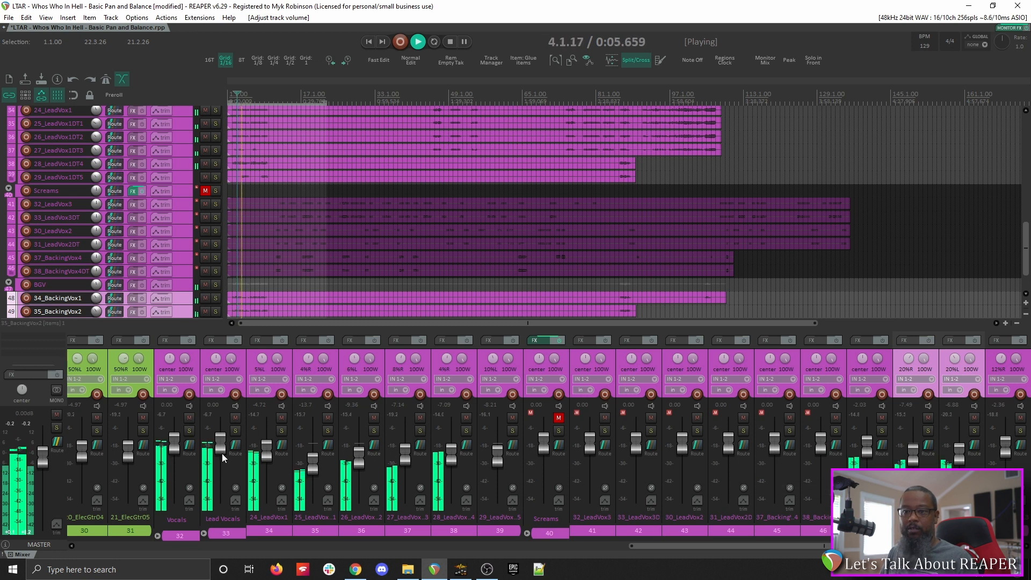
left_click_drag(452, 454, 452, 453)
left_click_drag(351, 465, 356, 465)
double_click(444, 358)
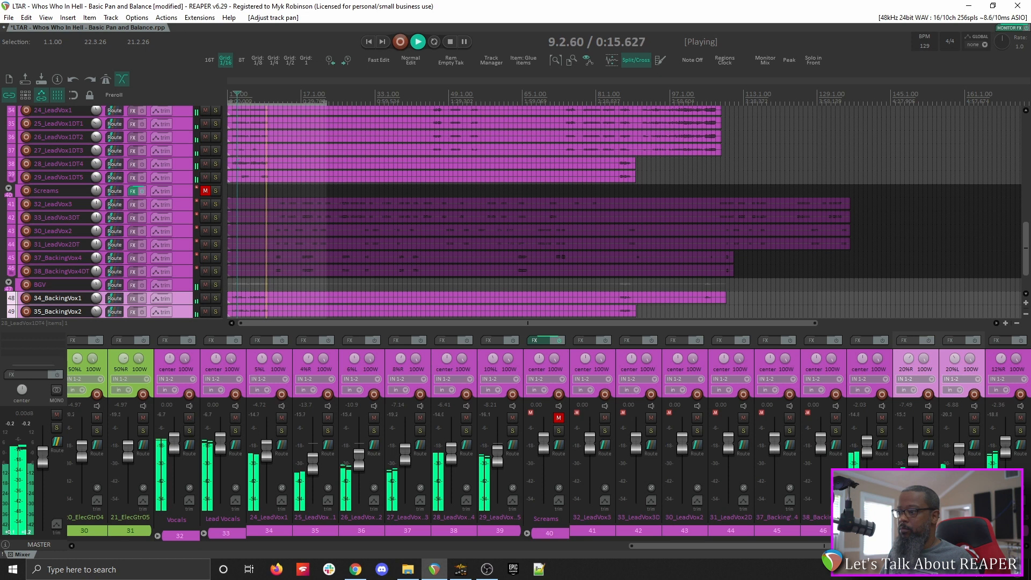
key("space")
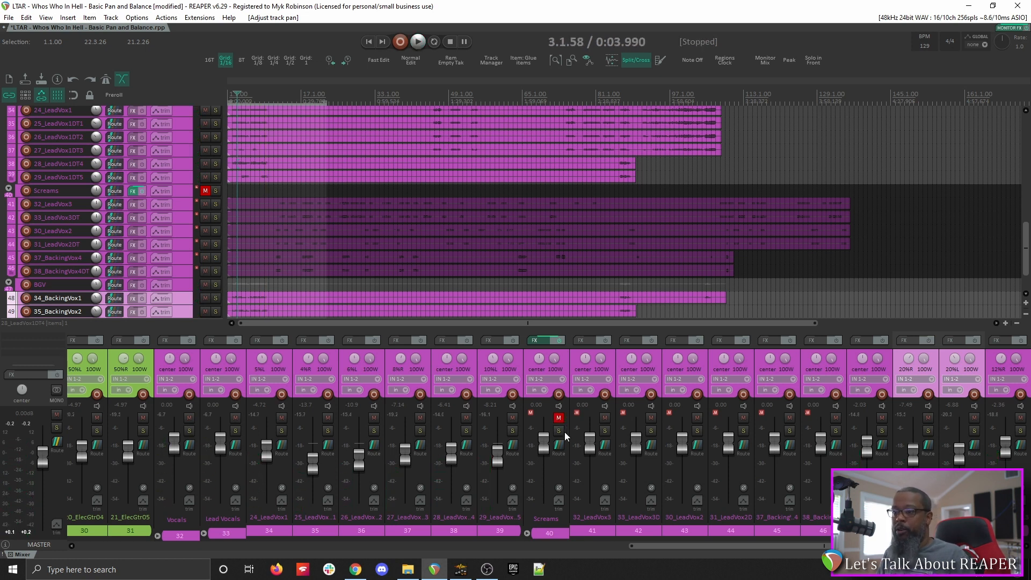
Unmute the Screams folder and play the mix from bar 11 to hear the screams.
left_click(559, 418)
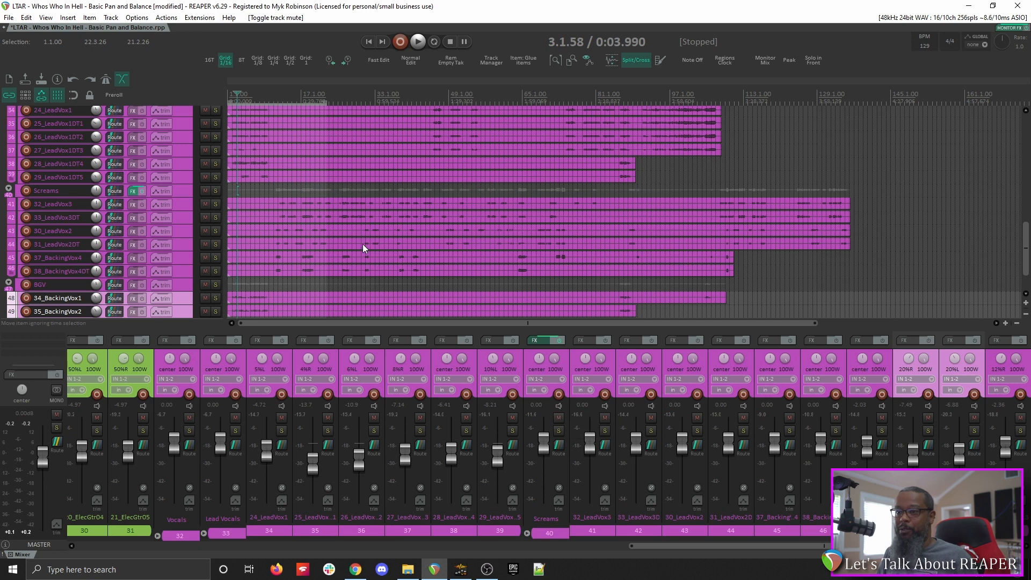
left_click_drag(1026, 253, 1026, 247)
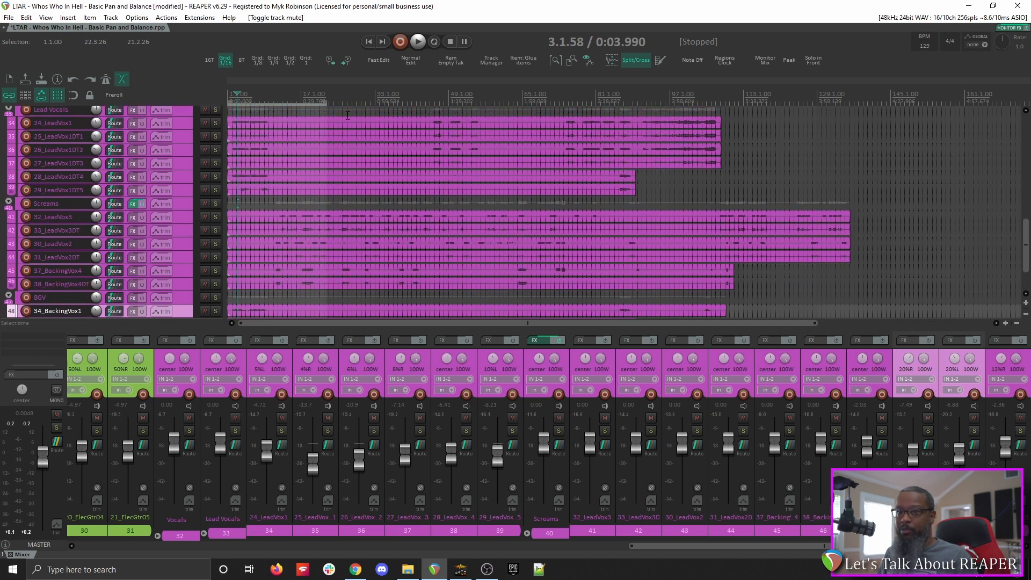
left_click(273, 98)
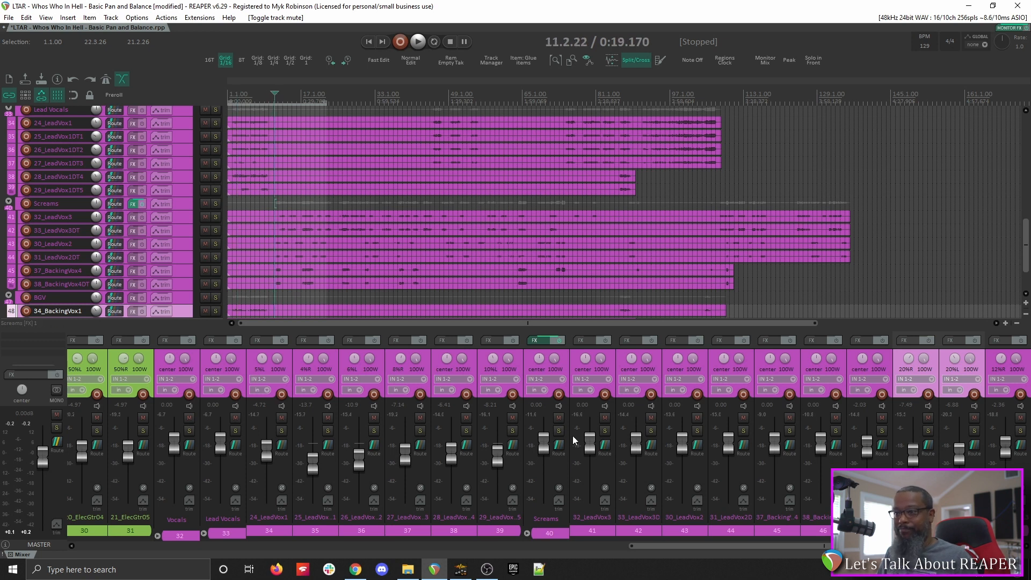
key("space")
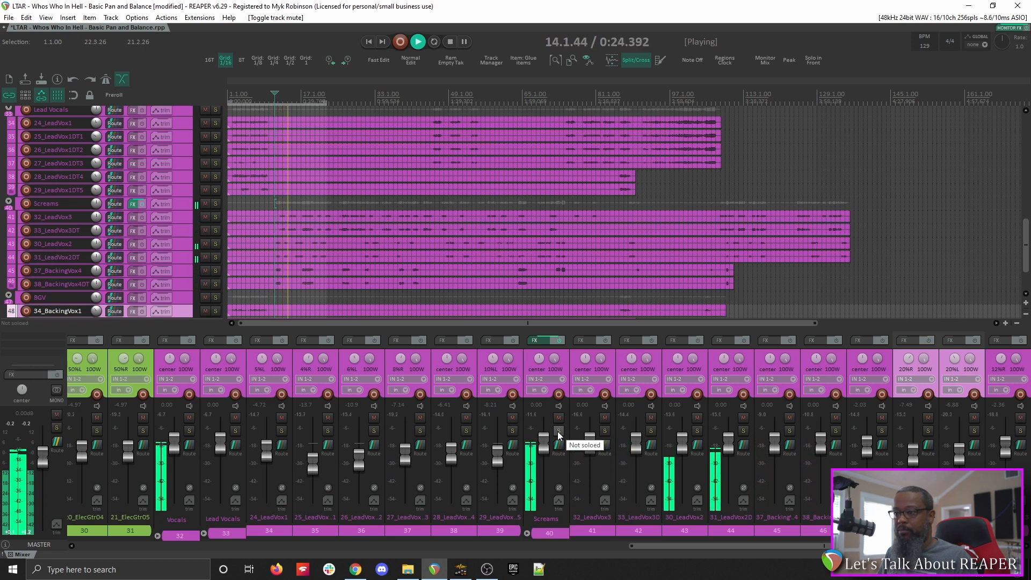
key("space")
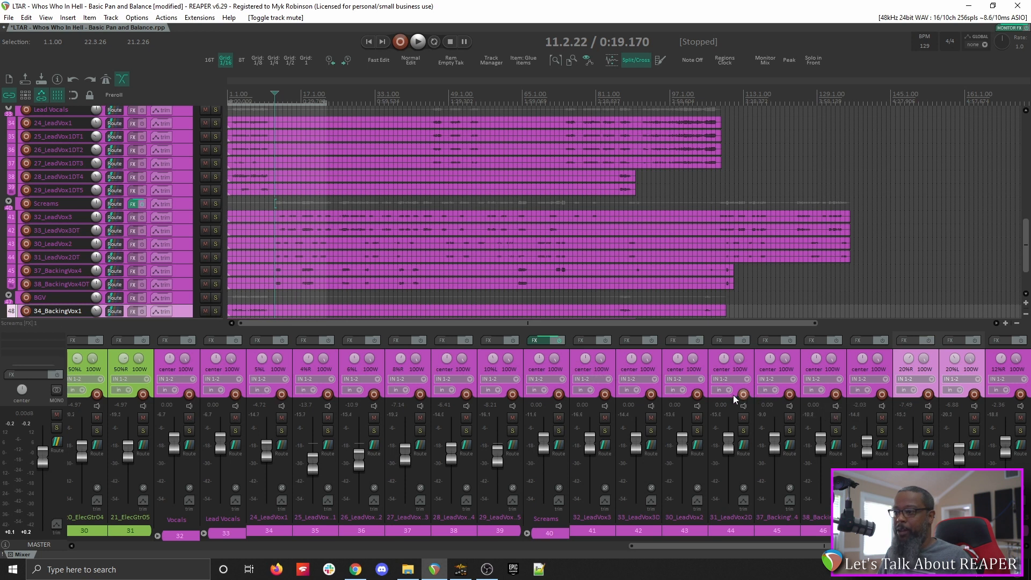
key("space")
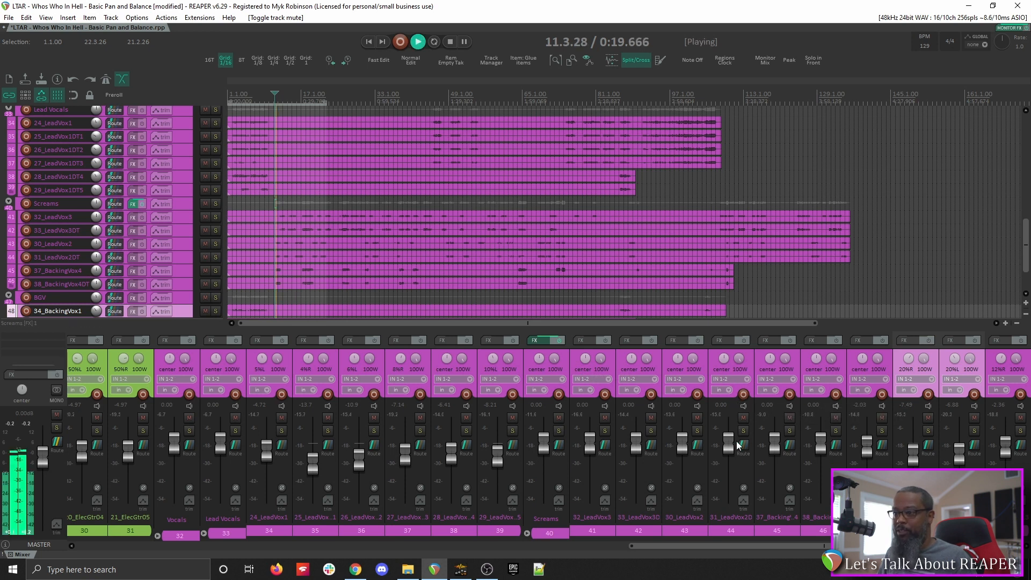
Solo 37_BackingVox4 and 38_BackingVox4DT, pan them 25% left and 25% right, and clear both solos.
left_click(789, 431)
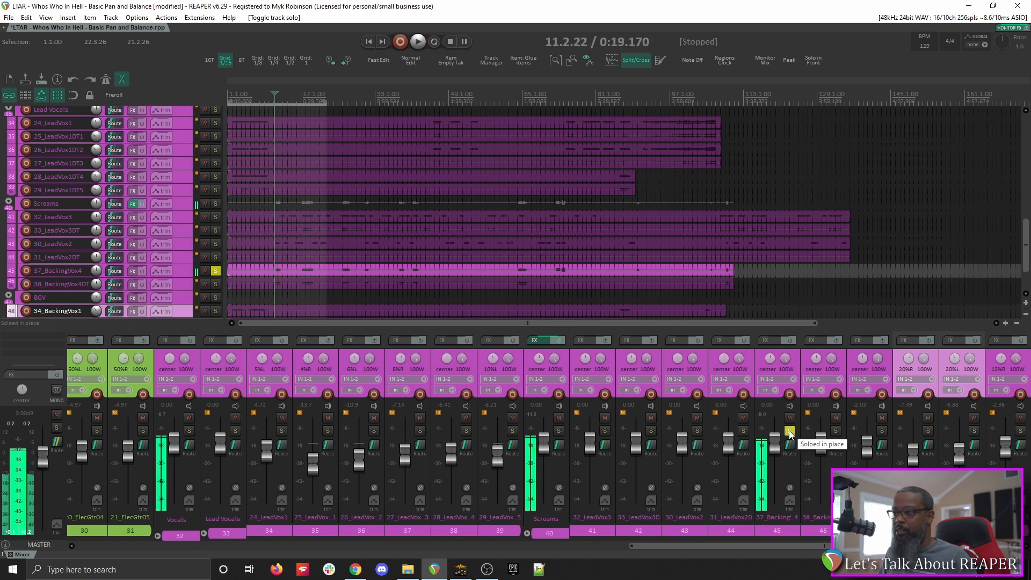
key("space")
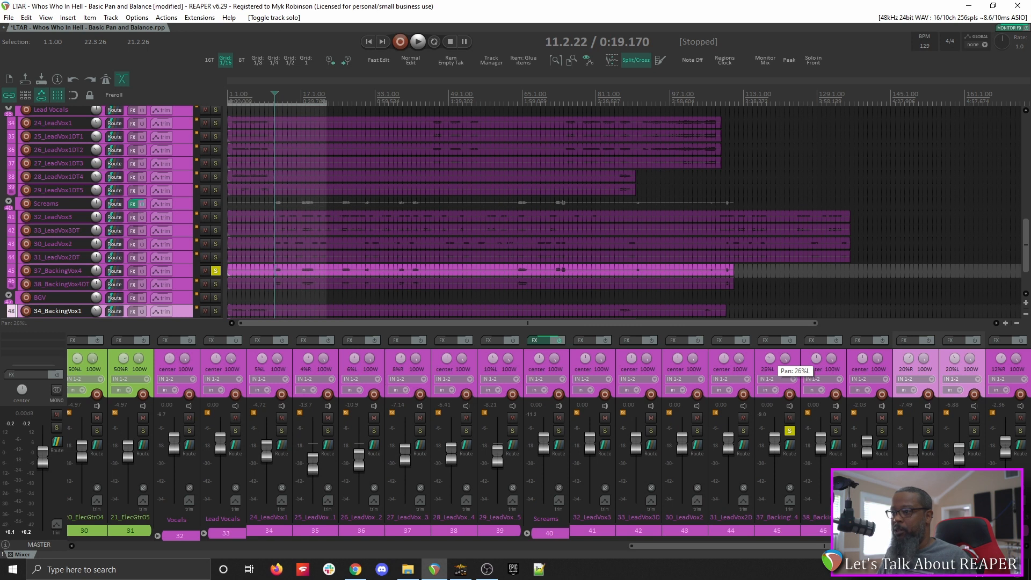
left_click(836, 430)
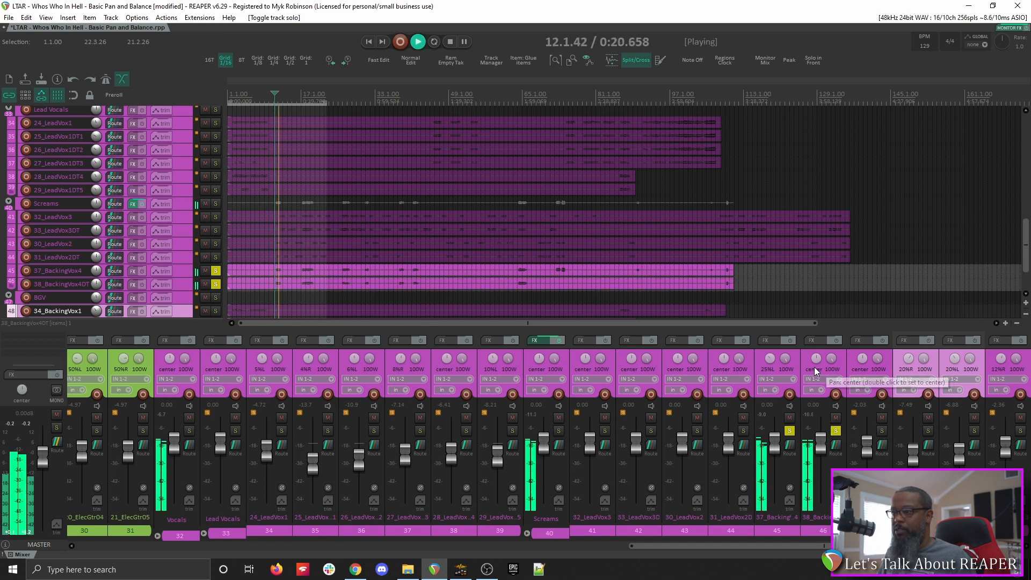
key("space")
left_click_drag(816, 359, 816, 348)
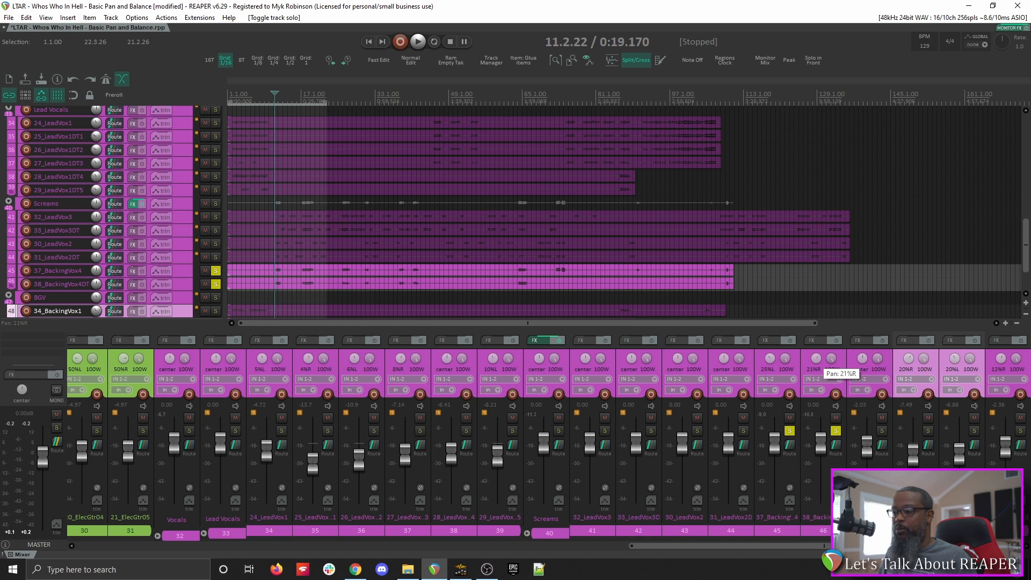
left_click_drag(815, 360, 815, 360)
left_click(834, 431)
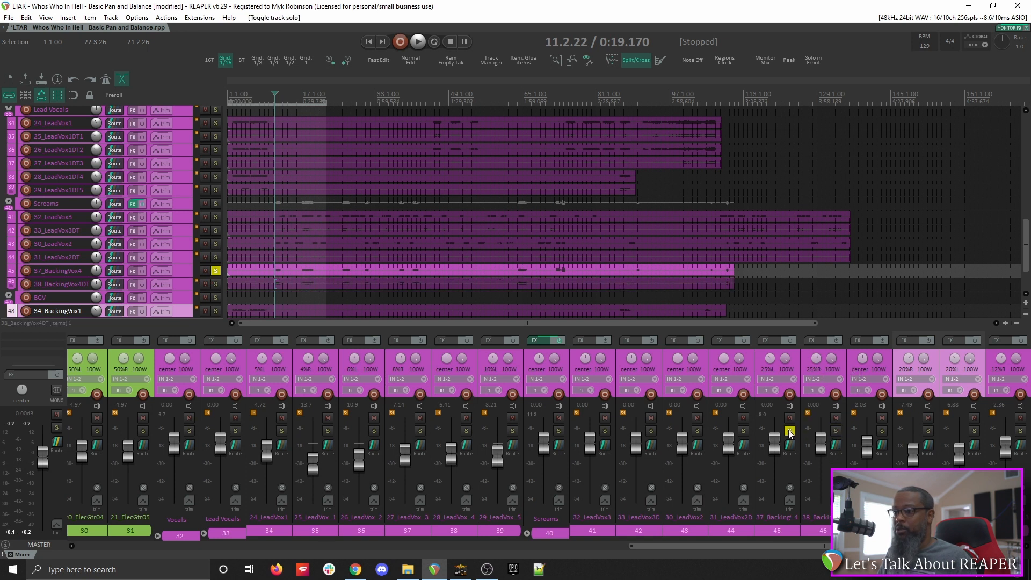
left_click(789, 432)
Play the screams, then pan 30_LeadVox2 and 31_LeadVox2DT 20% left and right, and 37_BackingVox4 and 38_BackingVox4DT 30% left and right.
key("space")
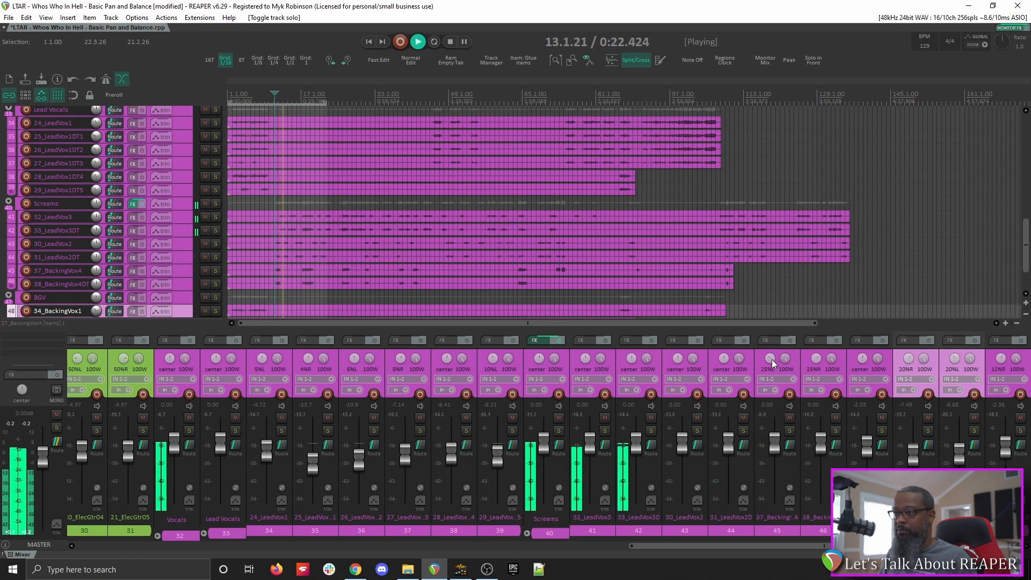
left_click_drag(772, 359, 755, 372)
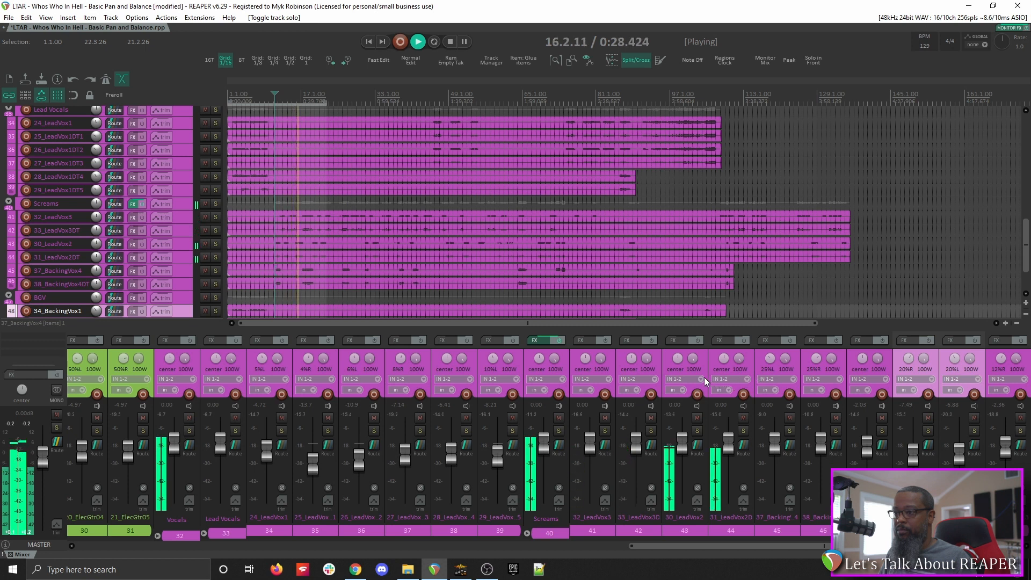
key("space")
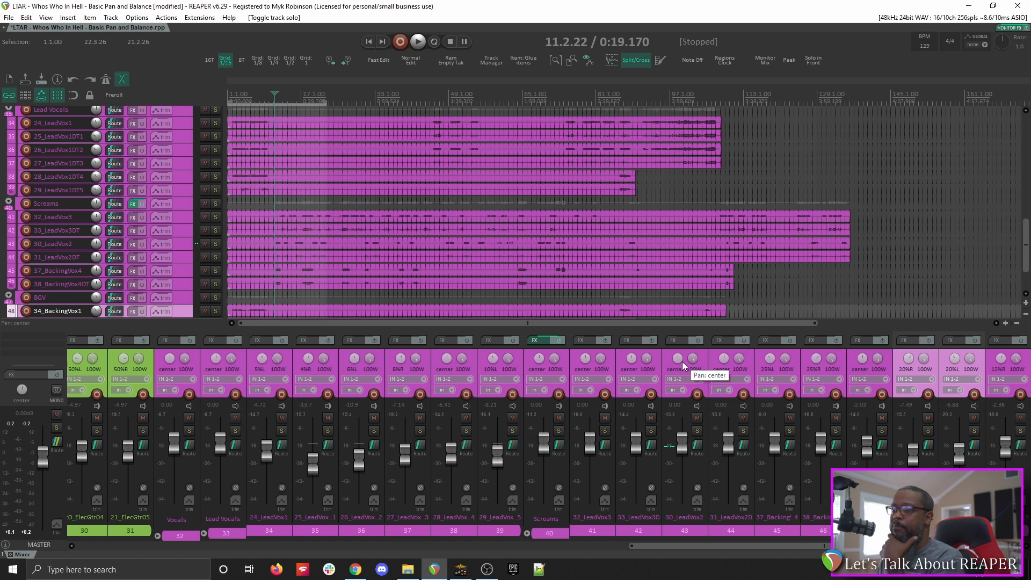
left_click_drag(682, 362, 682, 370)
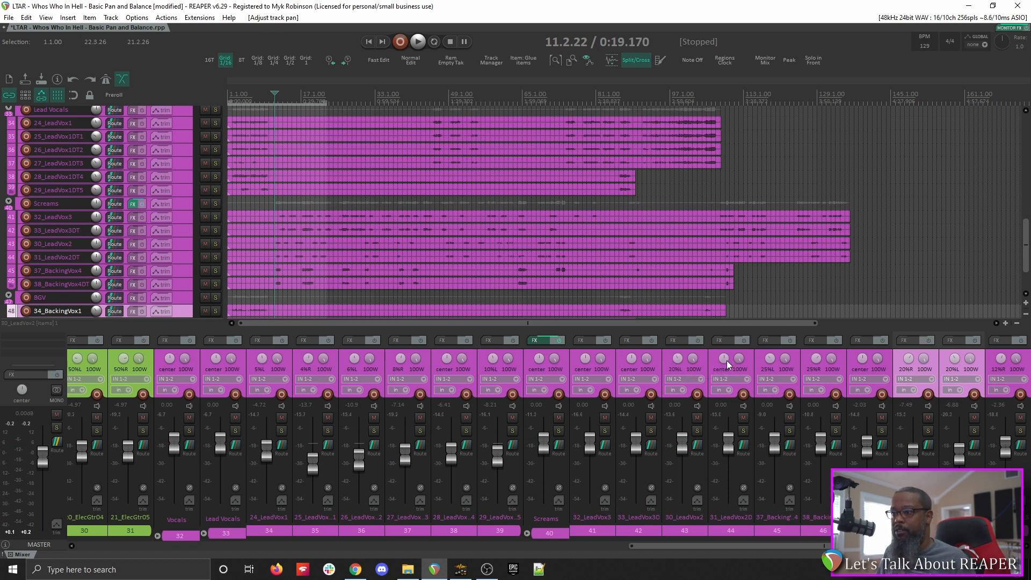
left_click_drag(724, 358, 724, 356)
left_click(765, 361)
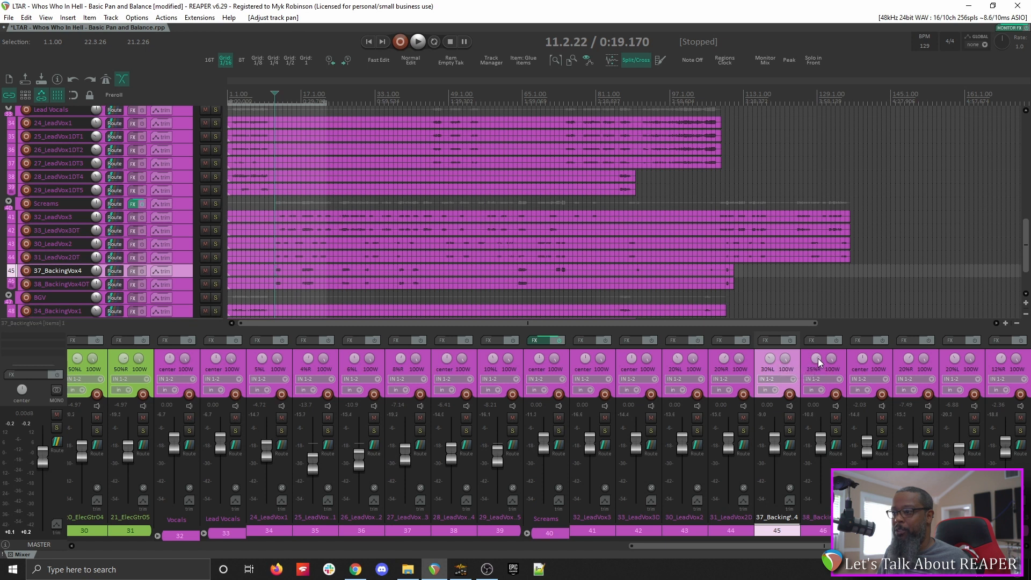
left_click_drag(818, 359, 818, 357)
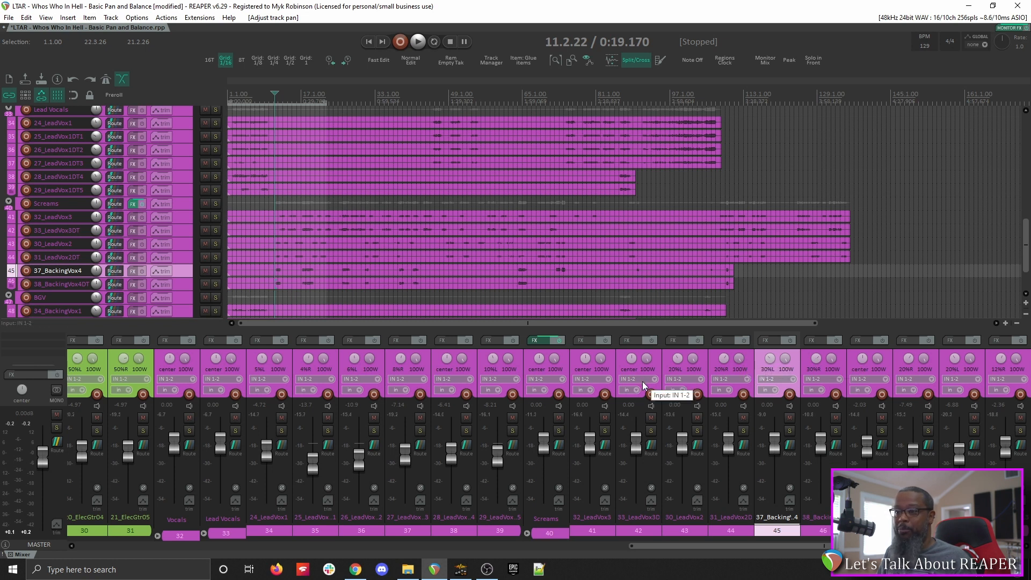
Play the mix to check the panning and widen 30_LeadVox2 to 50% left and 31_LeadVox2DT to 50% right.
key("space")
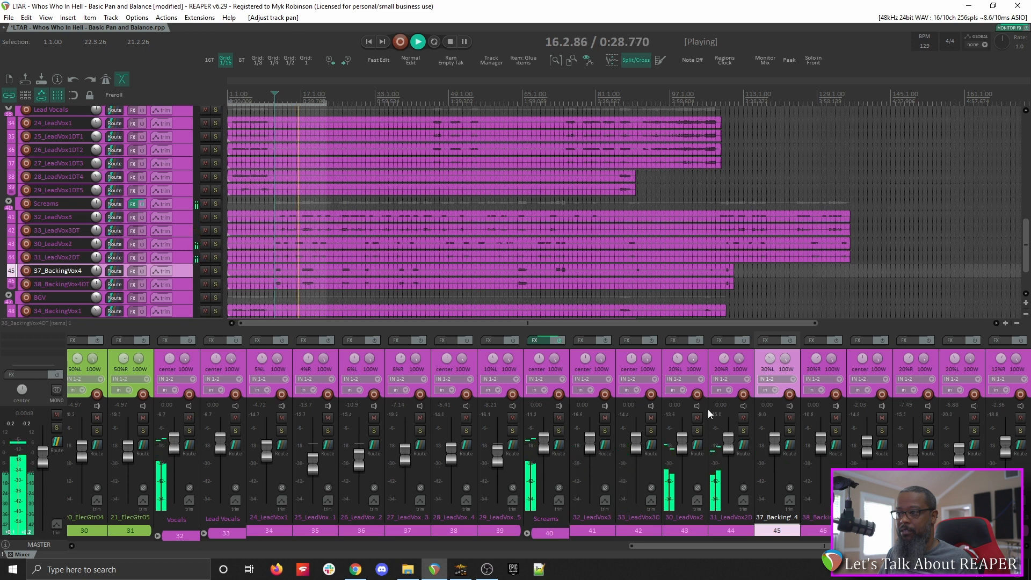
key("space")
scroll(679, 359, "down", 3)
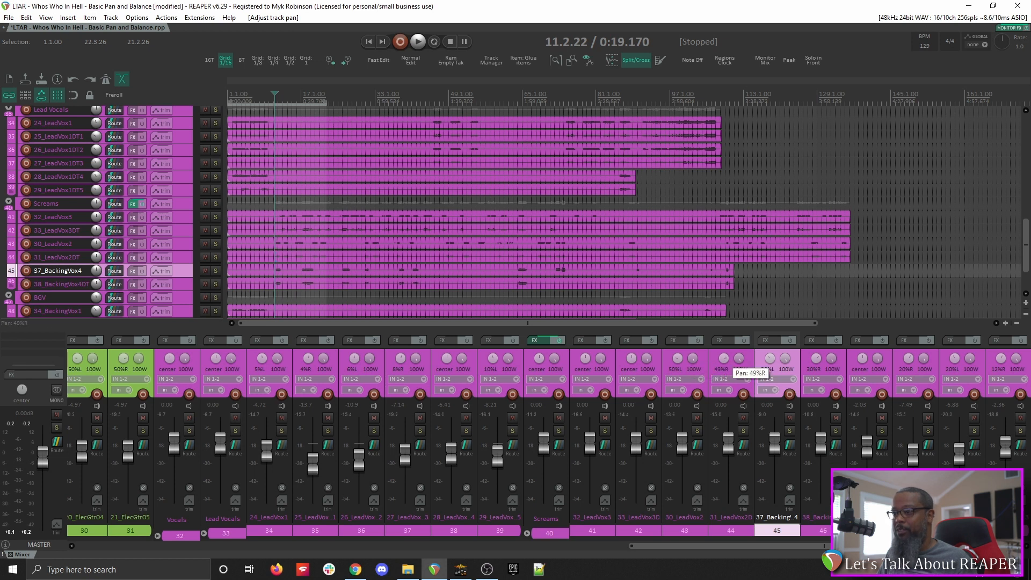
Replay the mix, then pan 30_LeadVox2 and 31_LeadVox2DT 60% left and right, and 37_BackingVox4 and 38_BackingVox4DT 45% left and right.
key("space")
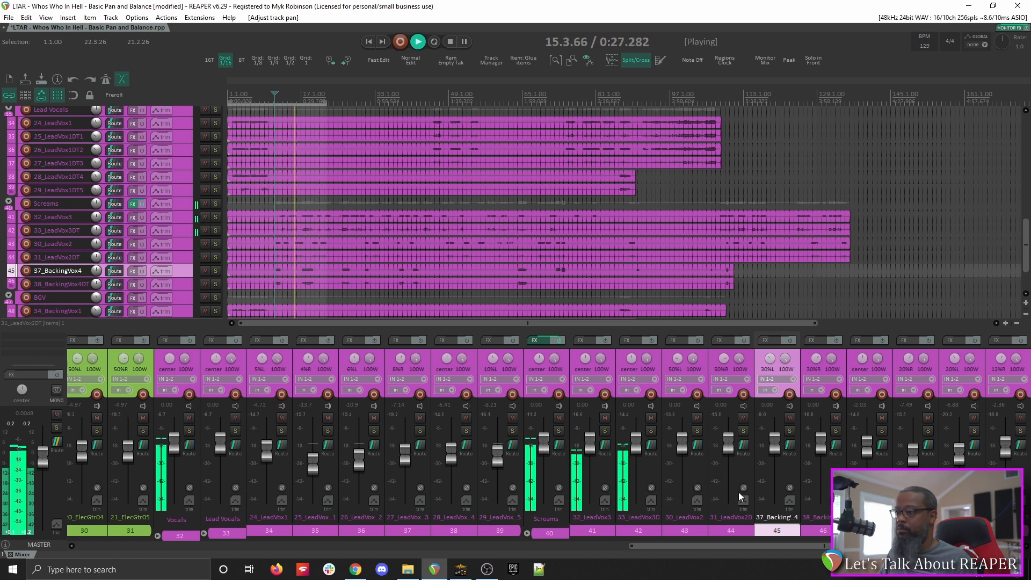
key("space")
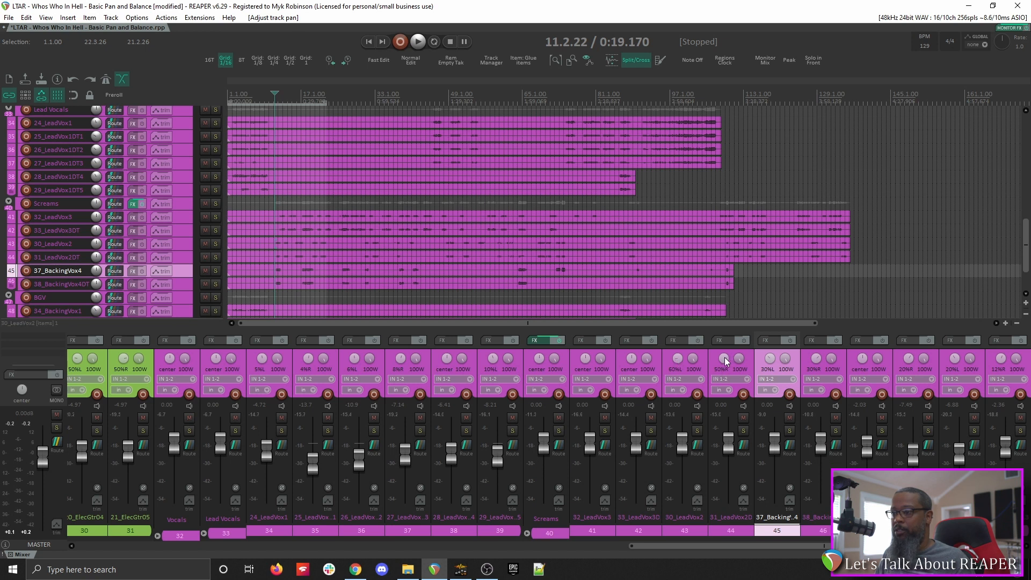
left_click_drag(724, 356, 724, 354)
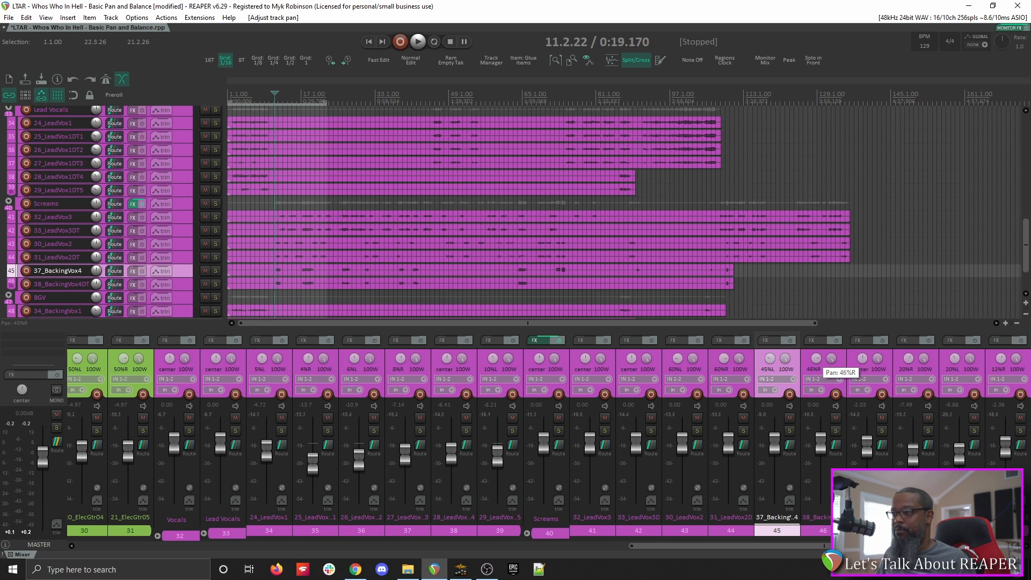
Play the mix from bar 11, lower the Screams folder to -1.32 dB, and stop playback.
key("space")
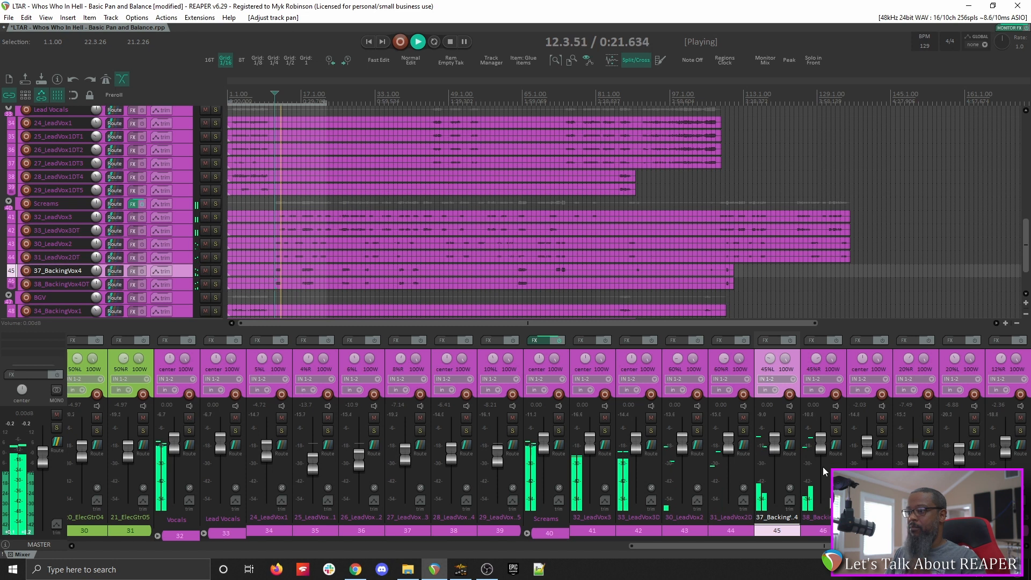
left_click_drag(545, 446, 544, 448)
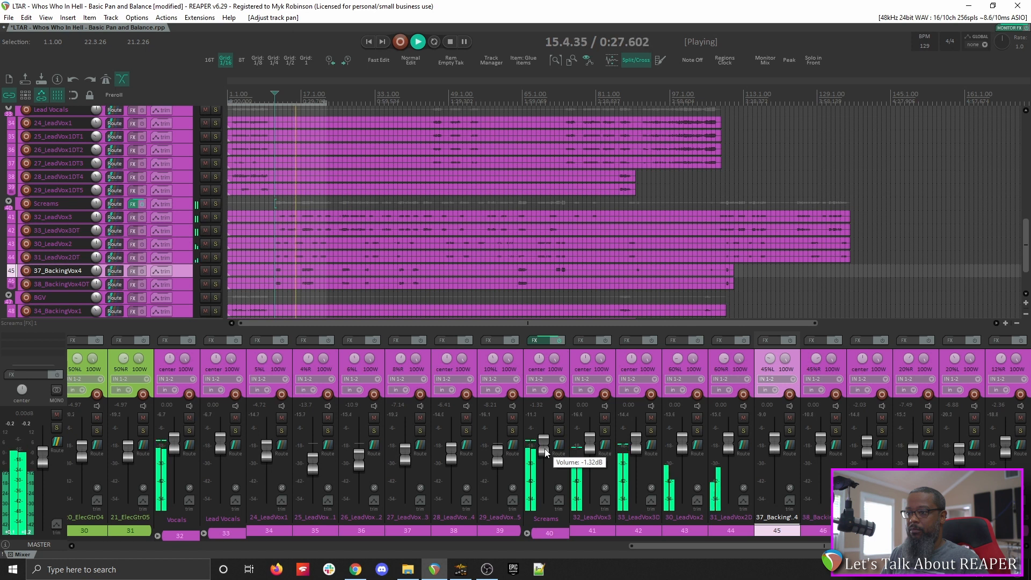
left_click_drag(544, 448, 544, 448)
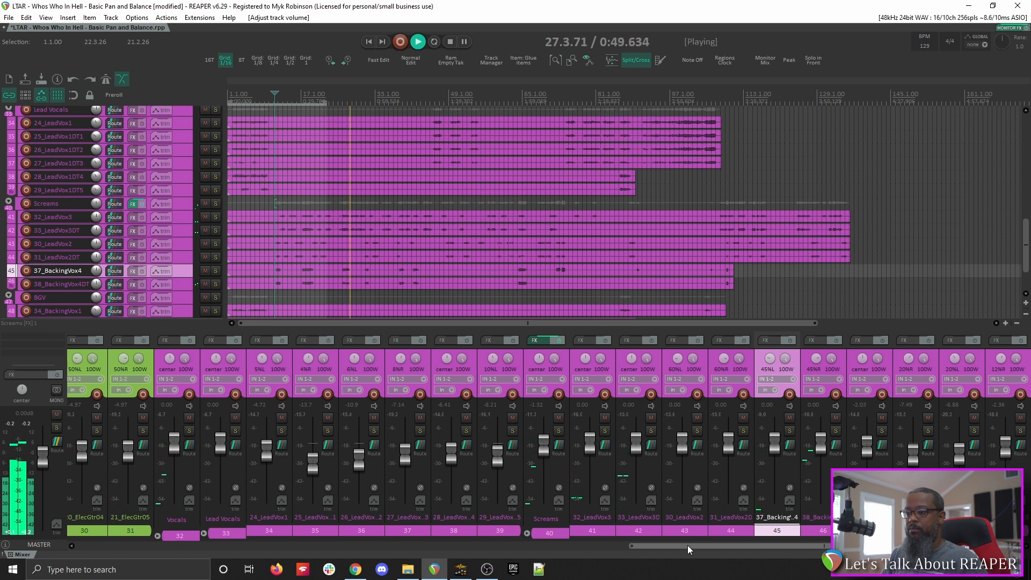
key("space")
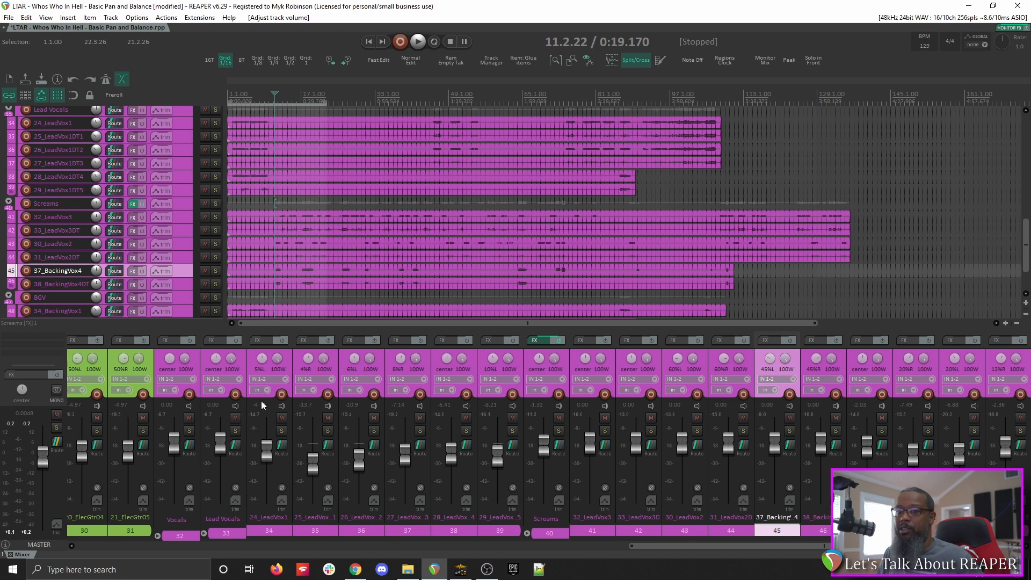
Add the JS Event Horizon Limiter/Clipper to the master track, set its threshold to -6.7, and return to the song start.
left_click(49, 337)
type("event")
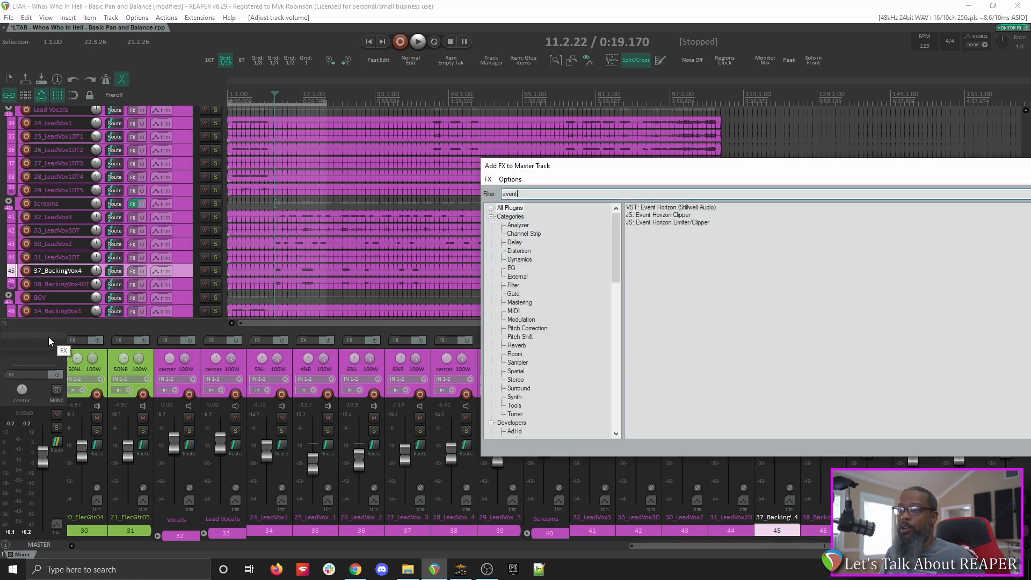
double_click(680, 222)
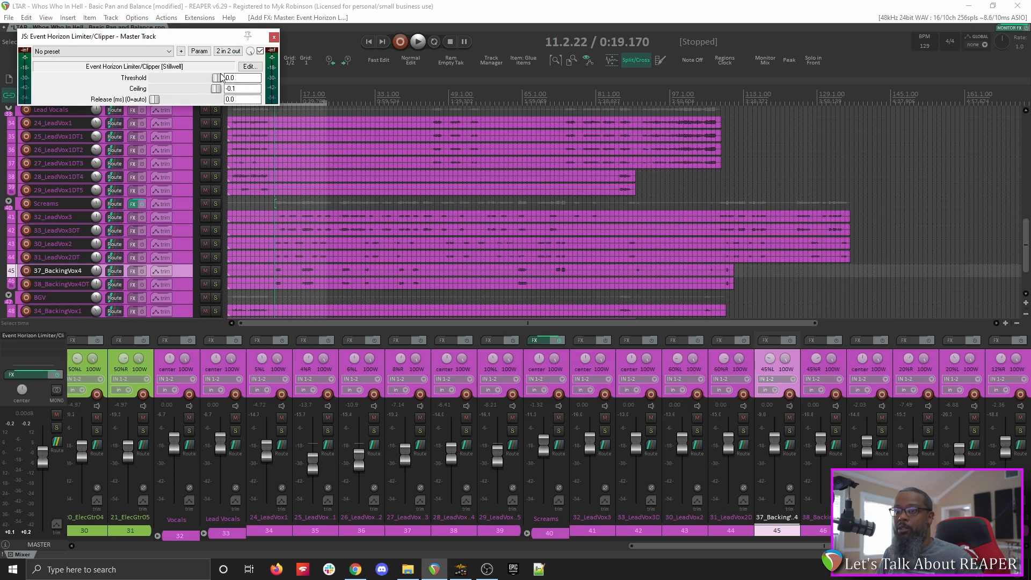
left_click(337, 97)
key("Home")
left_click_drag(194, 39, 375, 229)
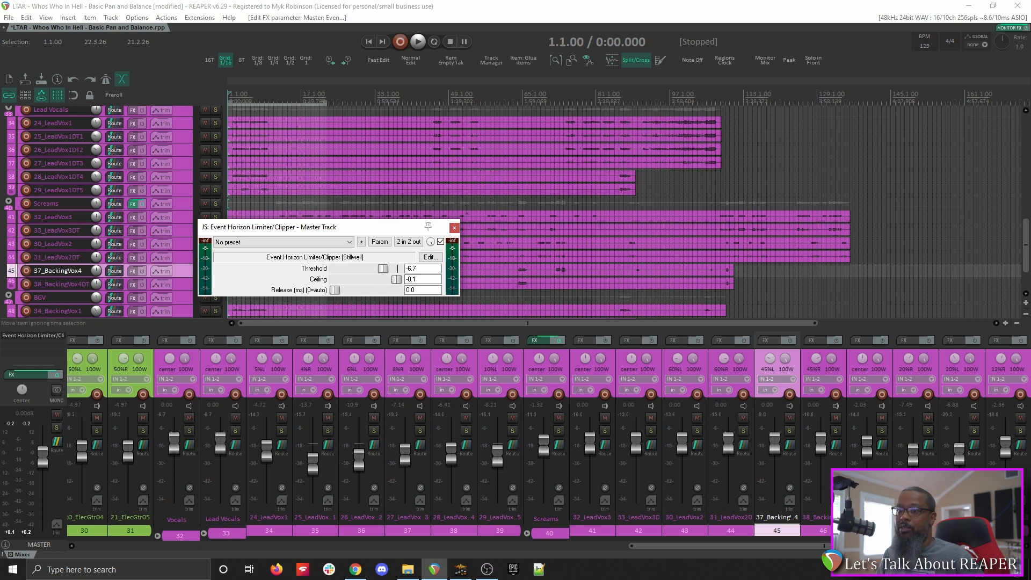
Play the mix from the start, raise the master limiter's threshold to -6.2, and close the plugin window.
left_click(272, 97)
key("w")
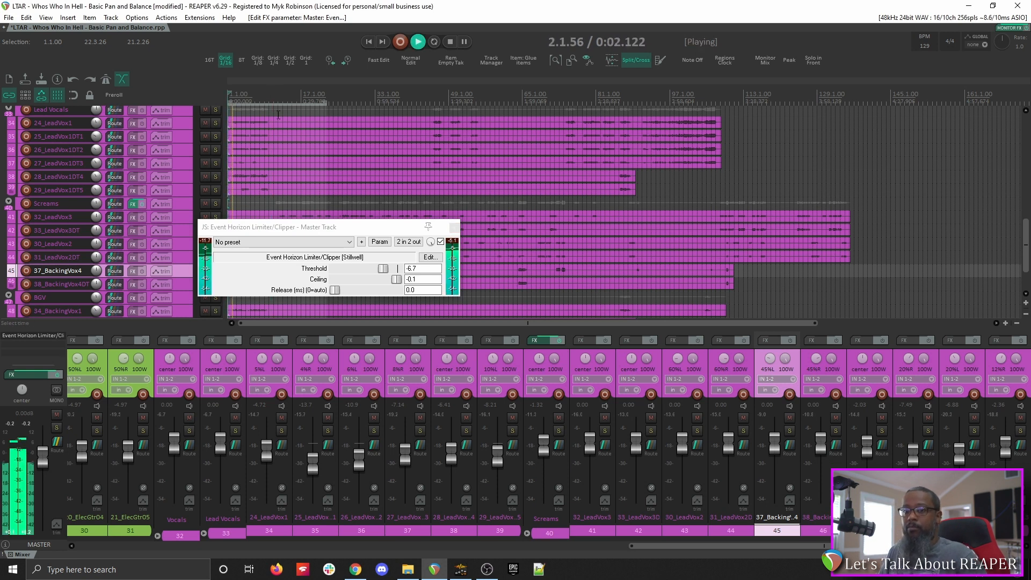
left_click_drag(383, 269, 386, 271)
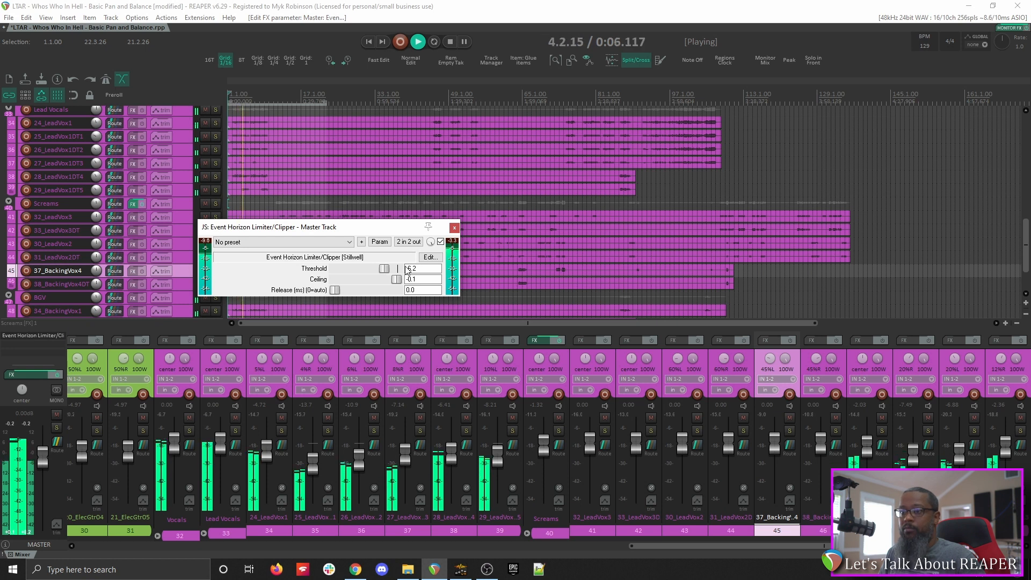
left_click(454, 228)
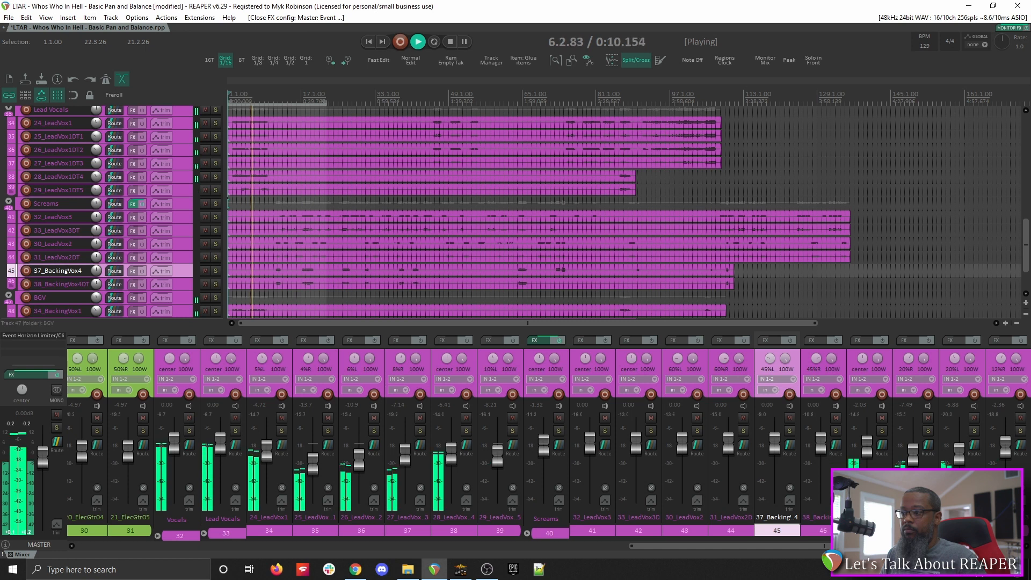
Collapse the BGV, Screams and Lead Vocals folders in the mixer and slightly lower the 14_BassDI volume during playback.
left_click(850, 534)
left_click(666, 533)
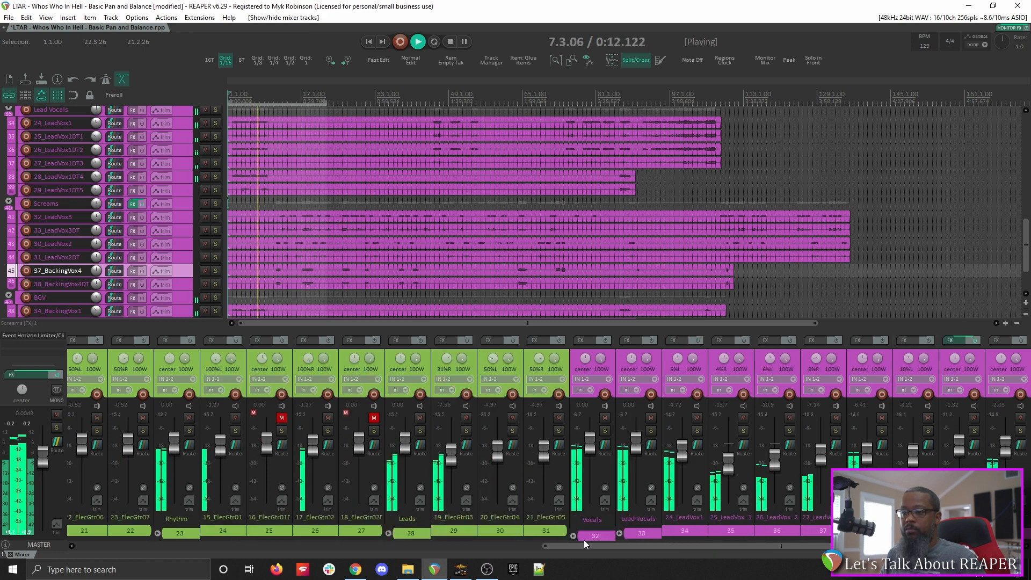
left_click(619, 533)
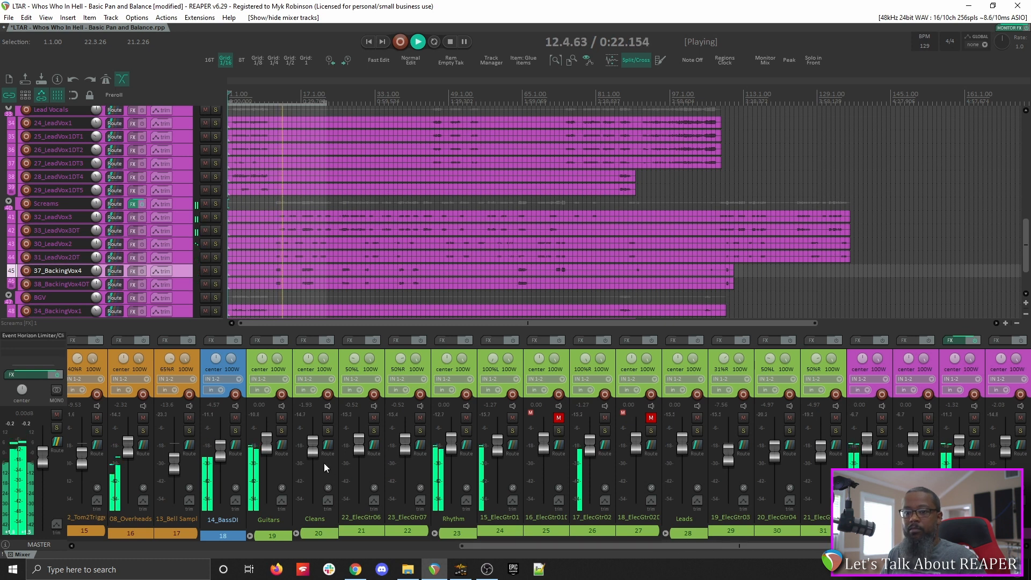
mouse_move(221, 456)
left_click_drag(221, 456, 222, 457)
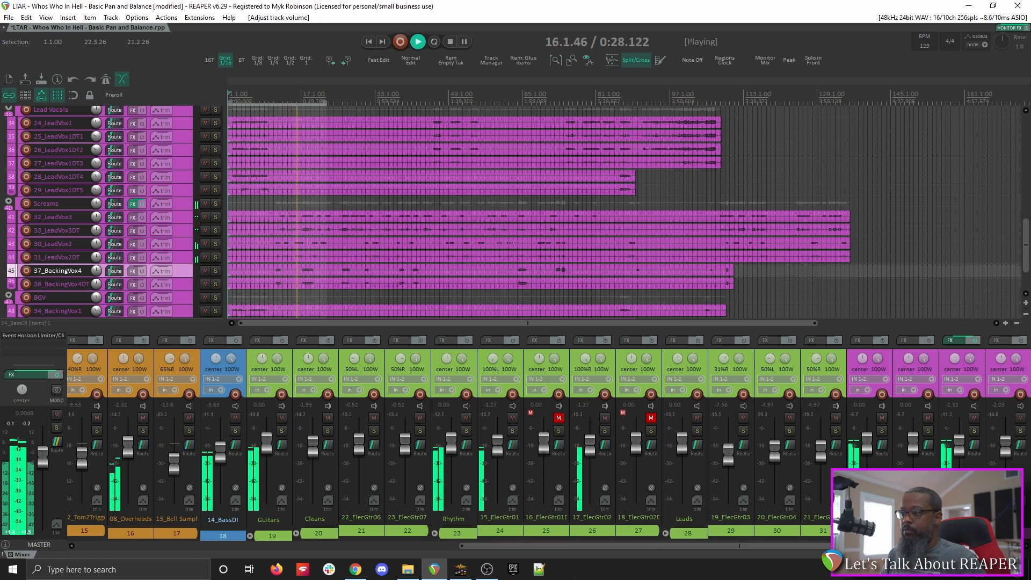
Lower the Screams folder to -2.99 dB, expand it in the mixer, and select 32_LeadVox3.
scroll(958, 453, "down", 1)
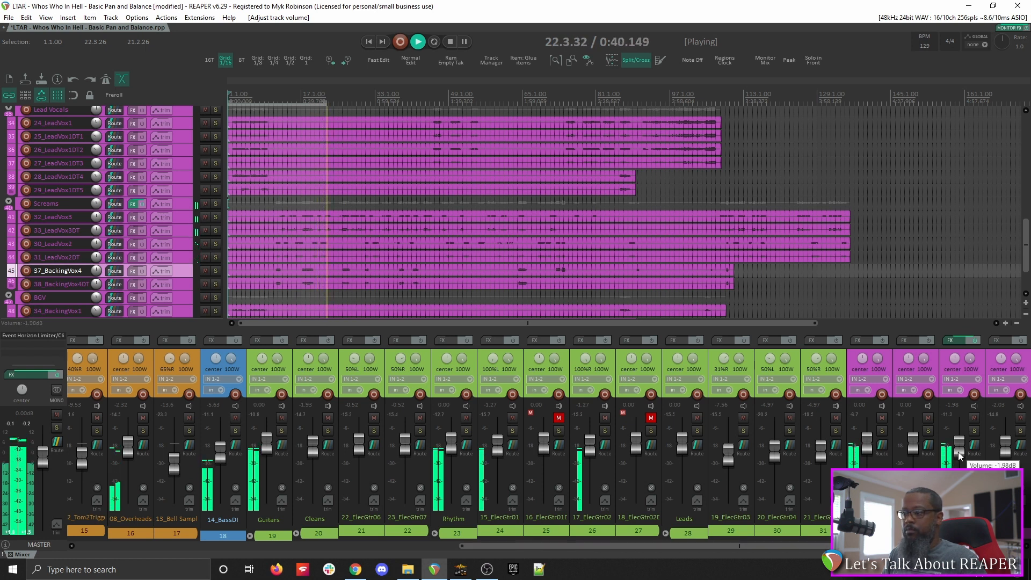
left_click_drag(958, 452, 958, 455)
left_click(942, 533)
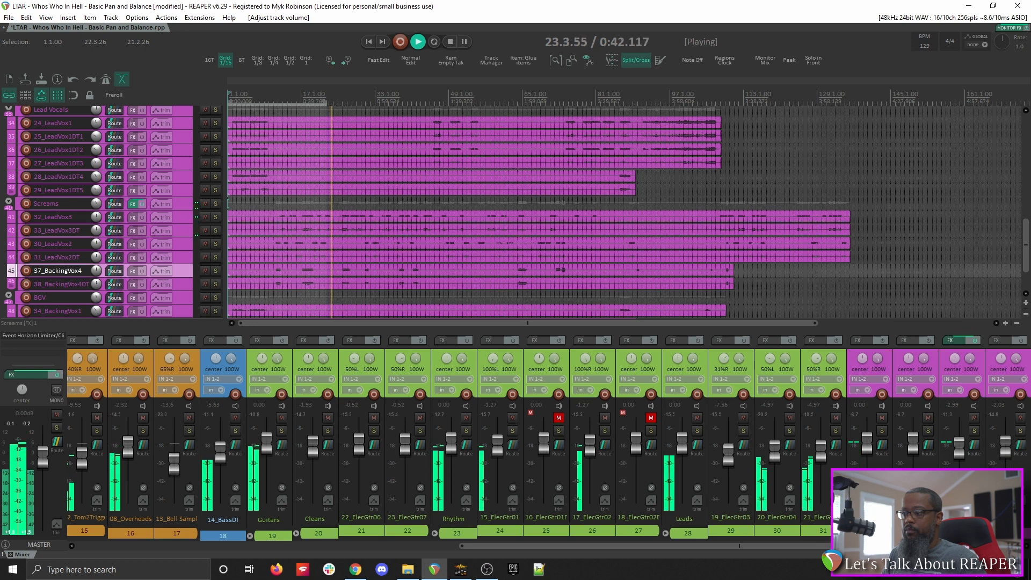
left_click_drag(860, 545, 996, 545)
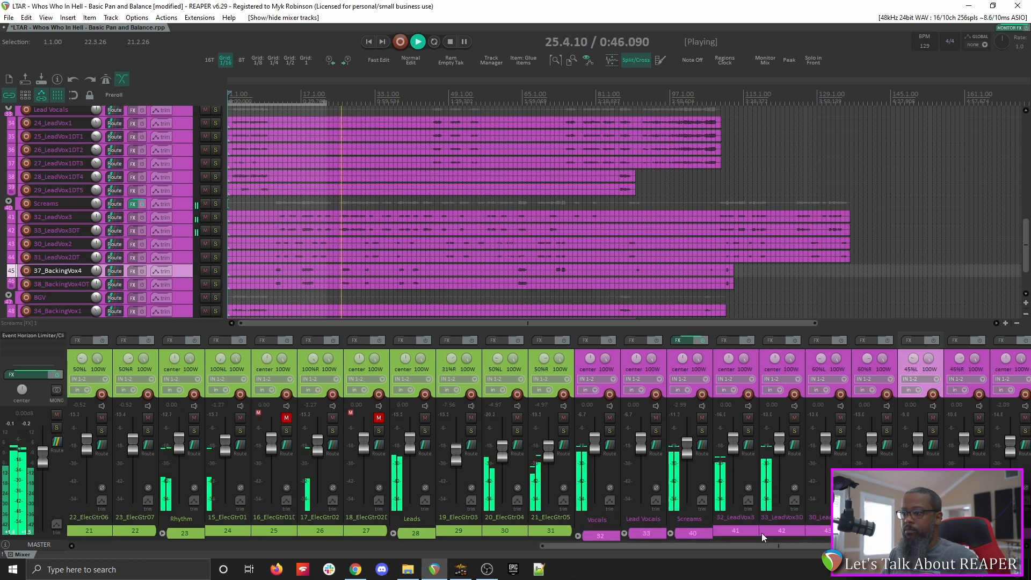
left_click(743, 530)
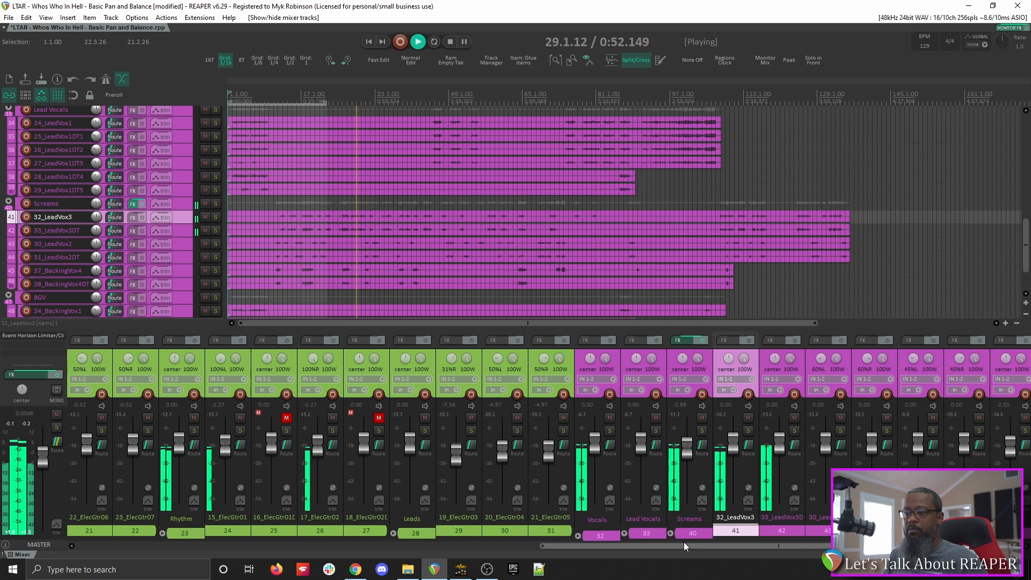
Set the Rhythm guitar folder's volume to -1.25 dB in its routing settings and close the routing window.
left_click_drag(684, 543, 476, 546)
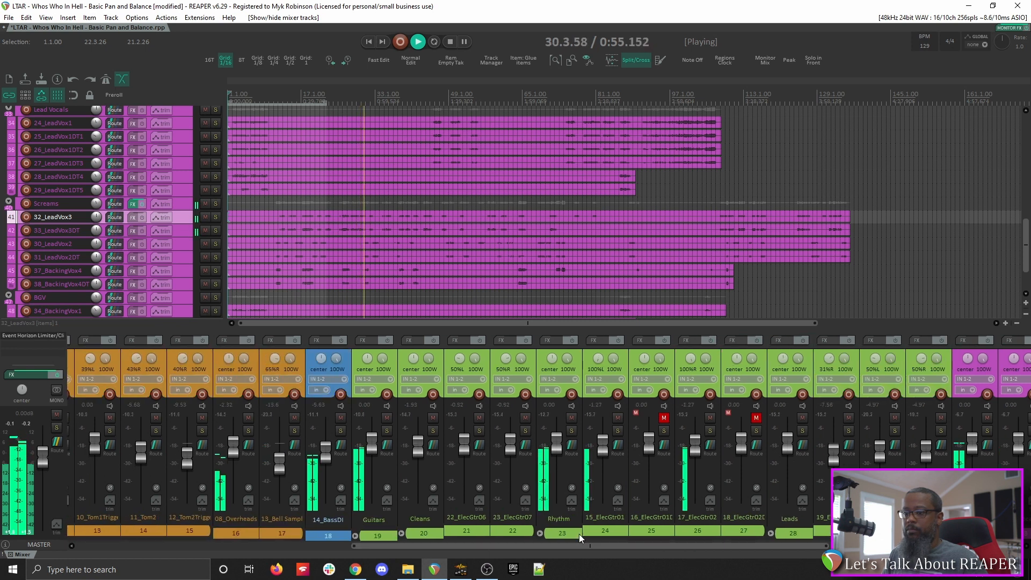
right_click(559, 453)
type("-1")
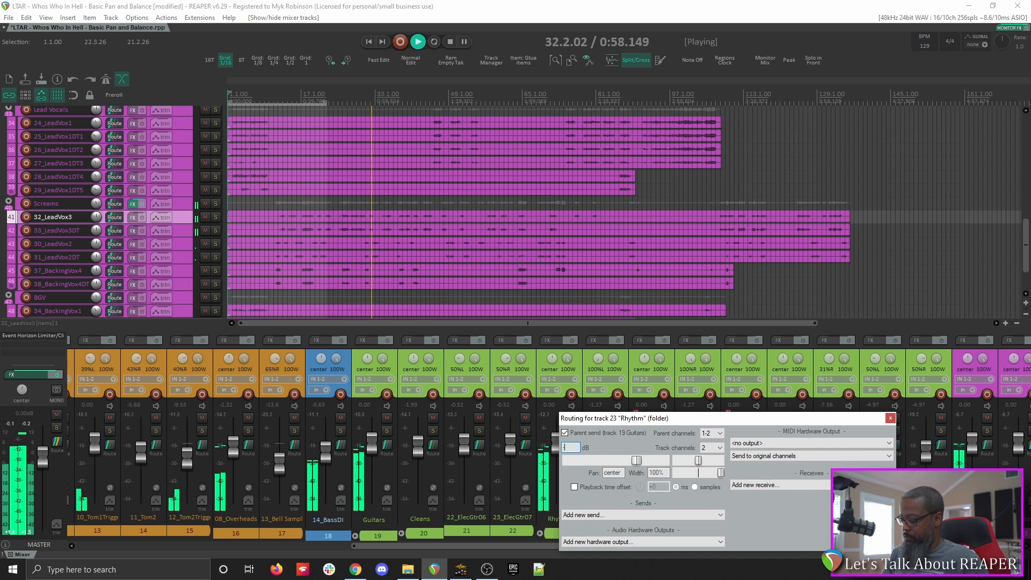
type(".25")
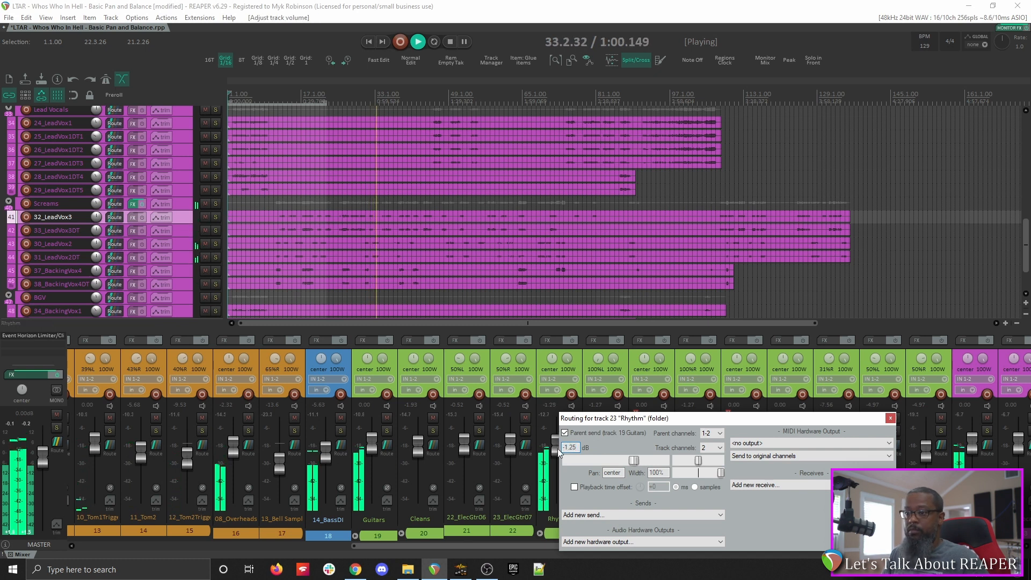
left_click(890, 419)
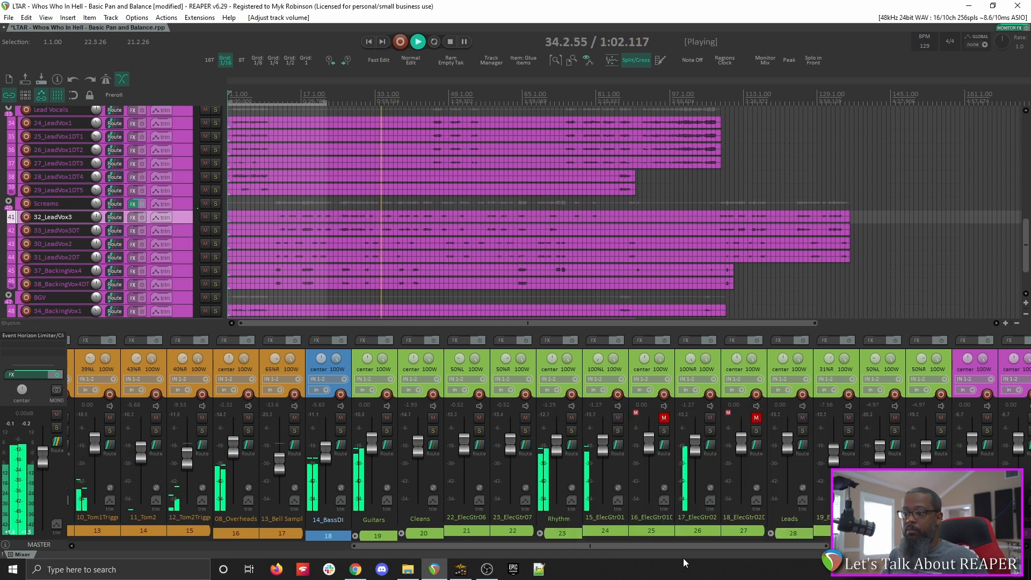
Lower 05_SnareDown, 06_SnareSample and 07_SnareTrigger together, bringing 06_SnareSample to -9.86 dB, and leave only 07_SnareTrigger selected.
left_click_drag(689, 549, 414, 548)
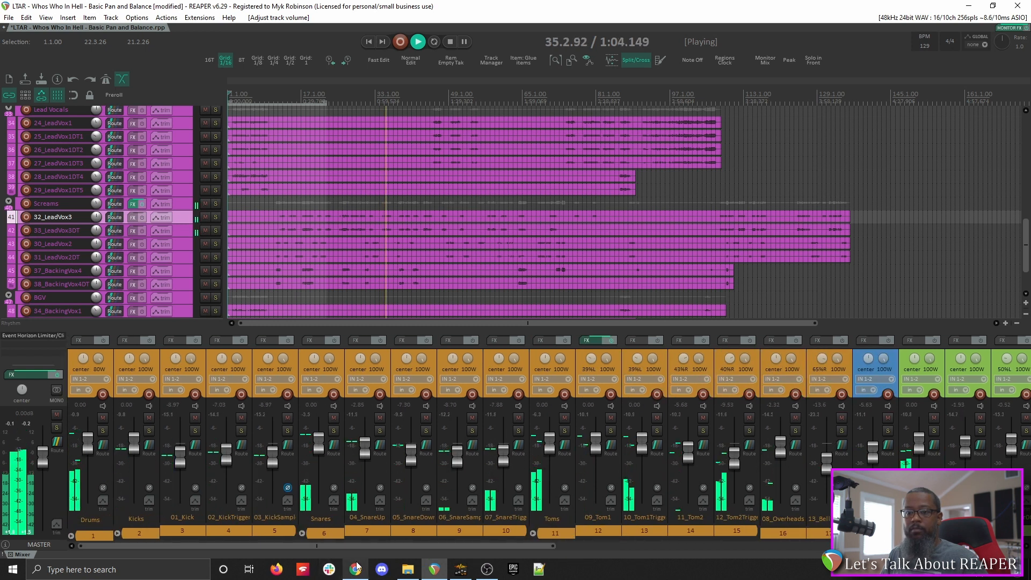
left_click(408, 533)
left_click(459, 529, "shift")
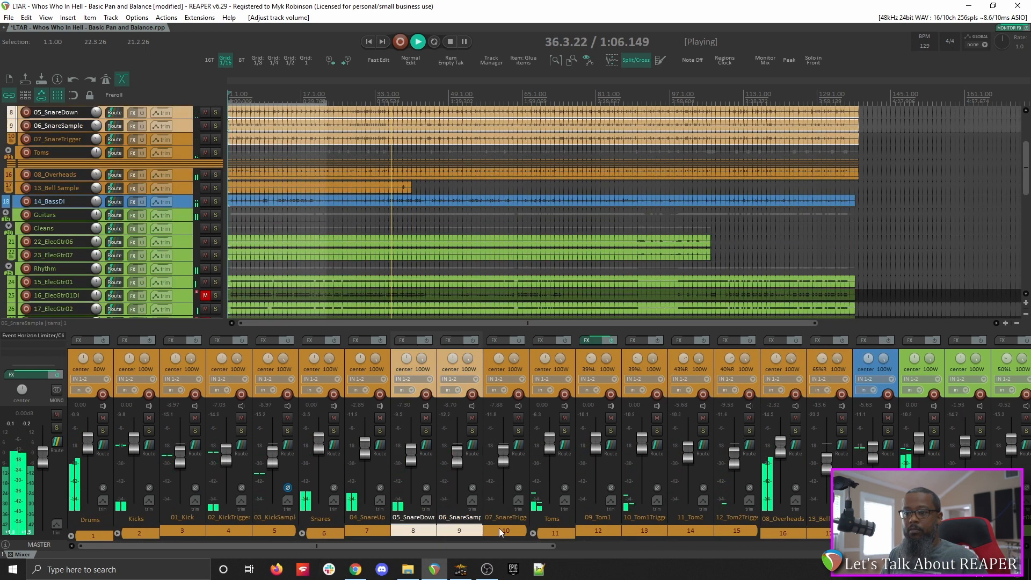
left_click(497, 527, "shift")
mouse_move(459, 464)
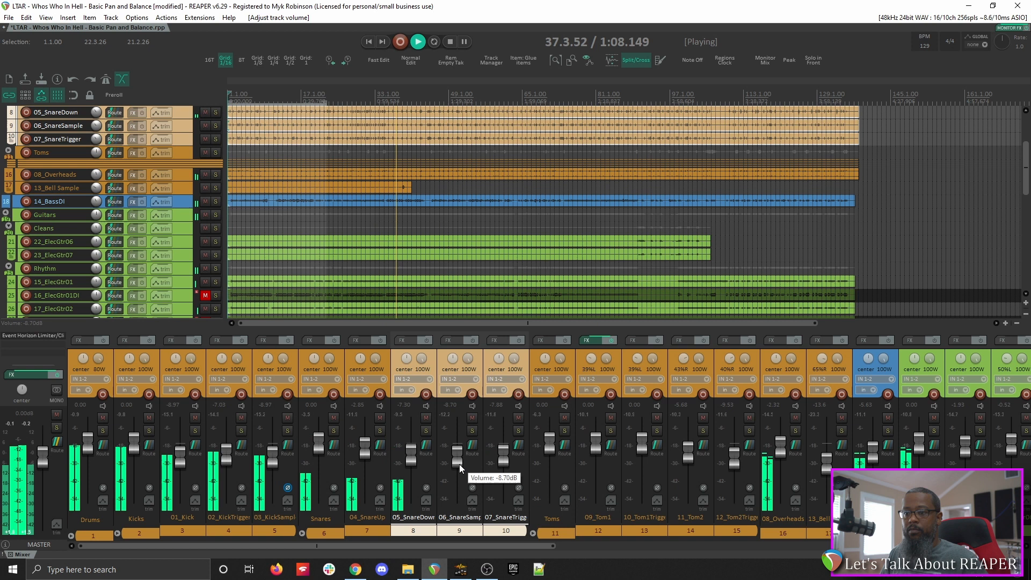
left_click_drag(459, 464, 459, 466)
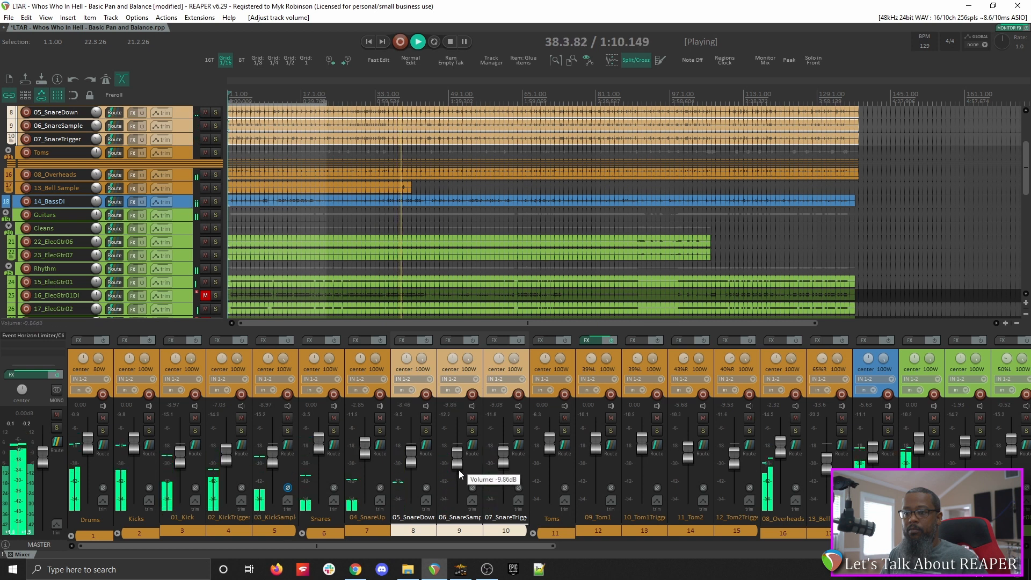
left_click(505, 530)
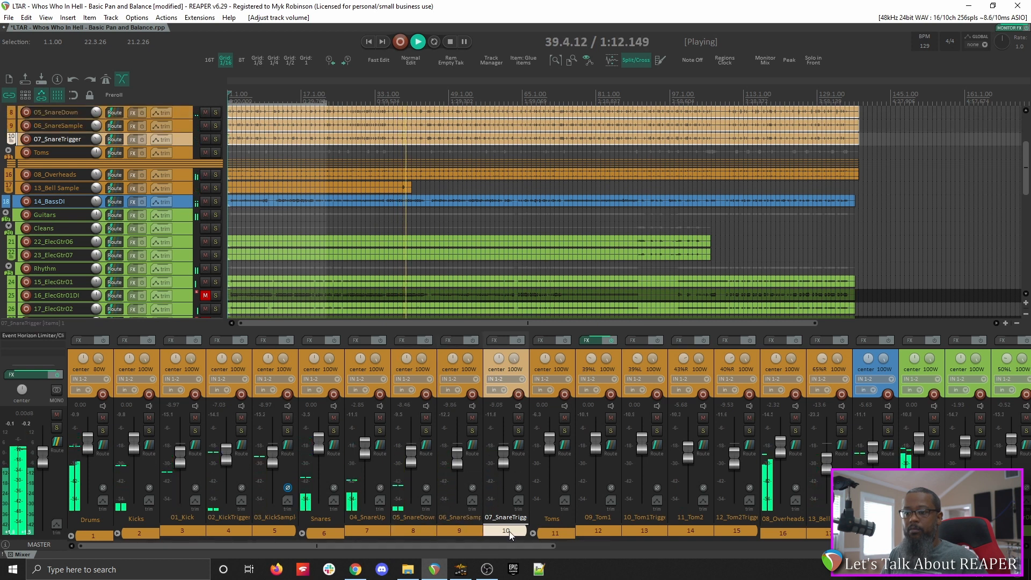
Raise the 08_Overheads volume to -1.55 dB during playback.
left_click_drag(514, 546, 577, 551)
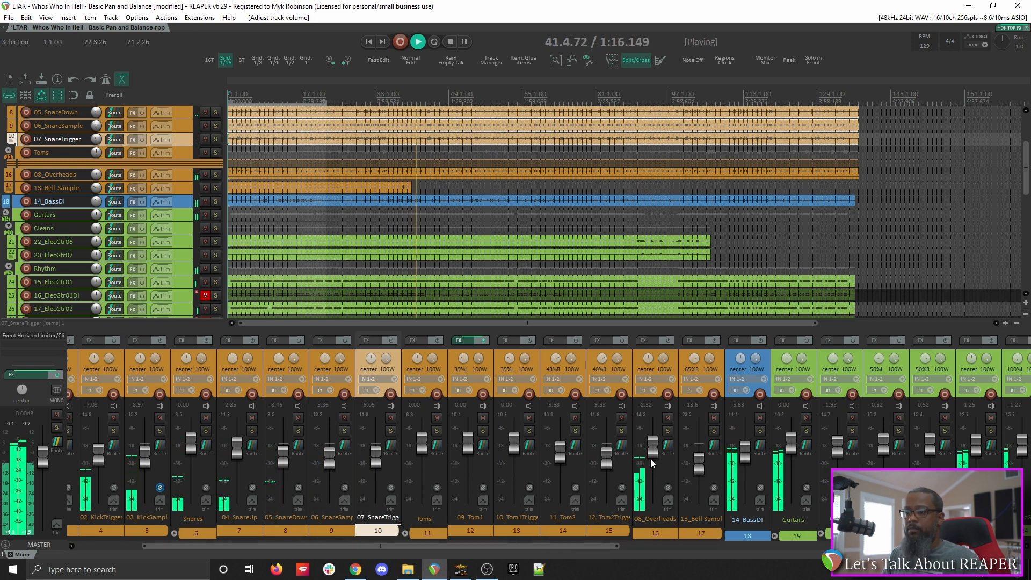
scroll(653, 450, "up", 3)
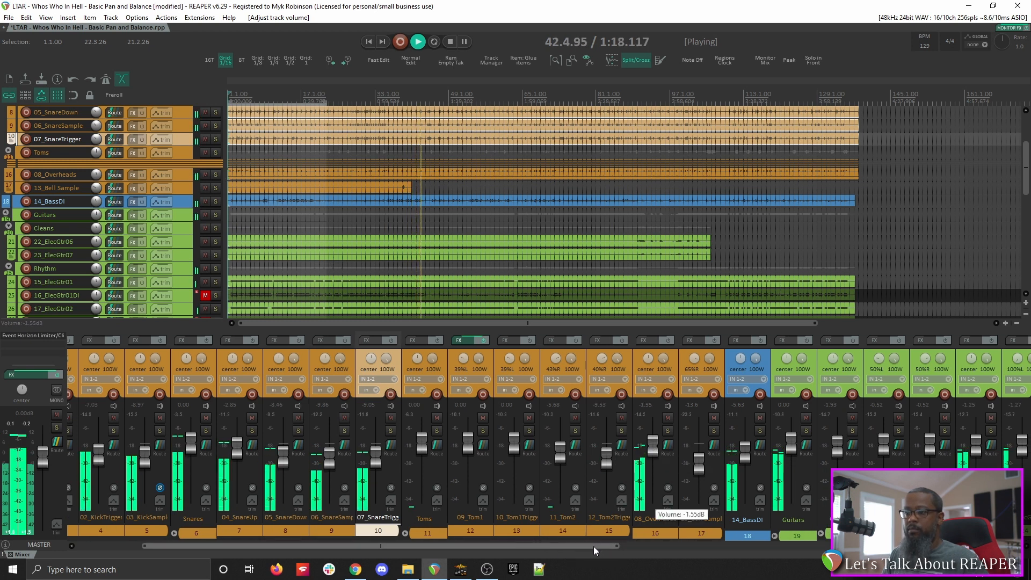
left_click_drag(592, 546, 960, 572)
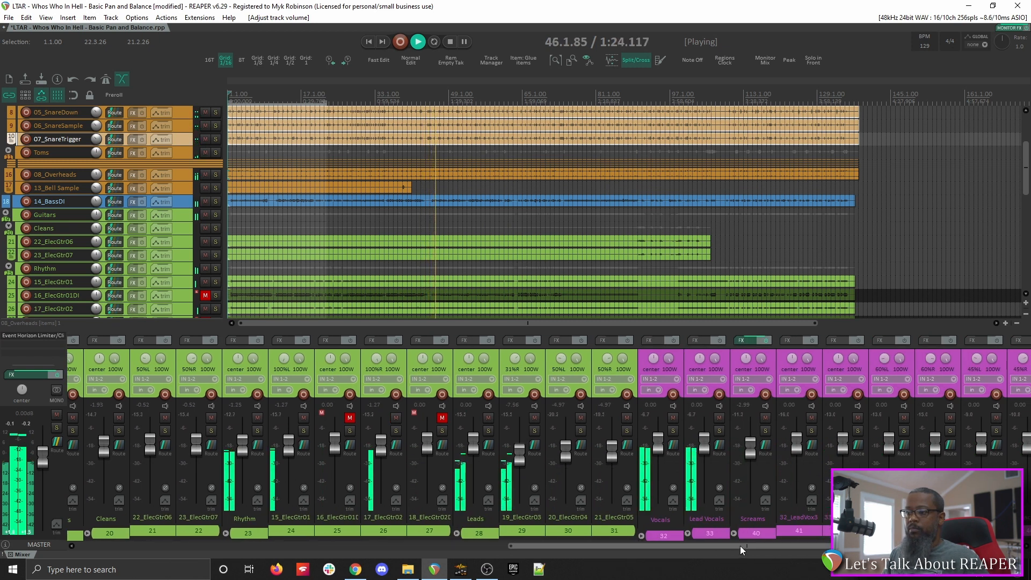
Slightly lower the 02_KickTrigger volume and slightly raise the 03_KickSample volume.
left_click_drag(737, 545, 294, 548)
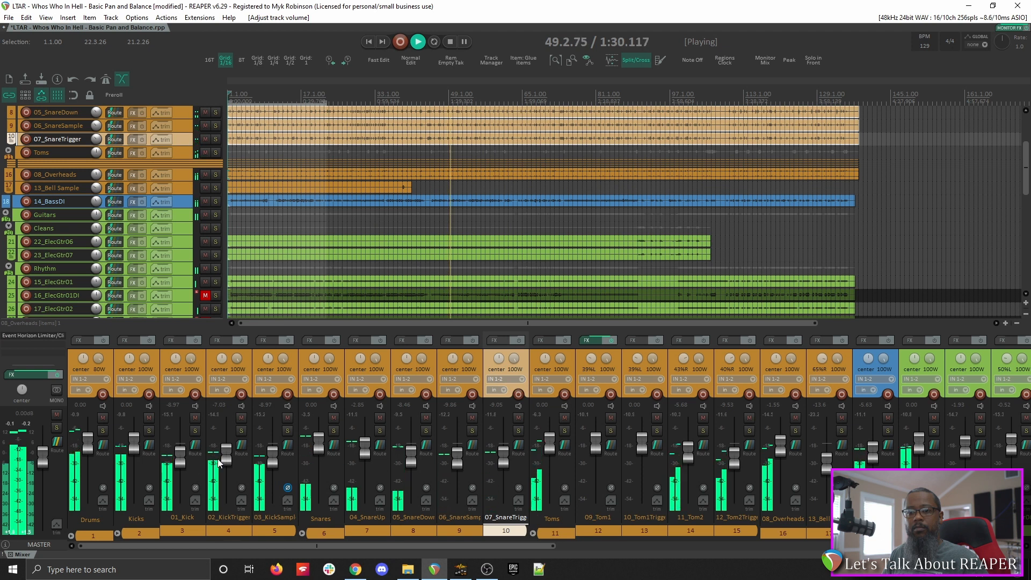
left_click_drag(226, 458, 227, 462)
left_click_drag(273, 456, 272, 454)
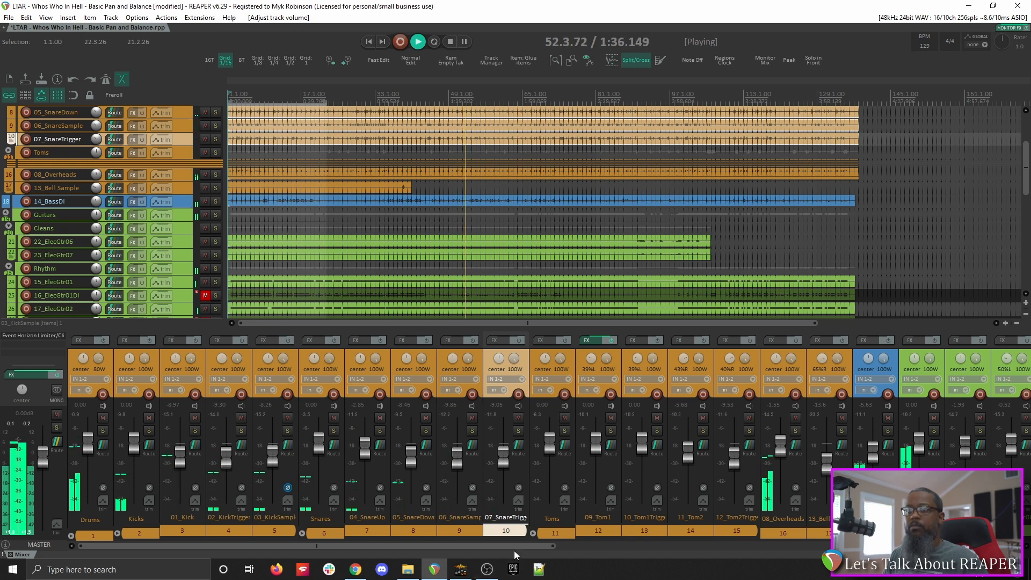
Lower 10_Tom1Trigger and 11_Tom2 together, bringing 11_Tom2 to -7.35 dB, and slightly lower the 09_Tom1 volume.
left_click_drag(530, 546, 579, 551)
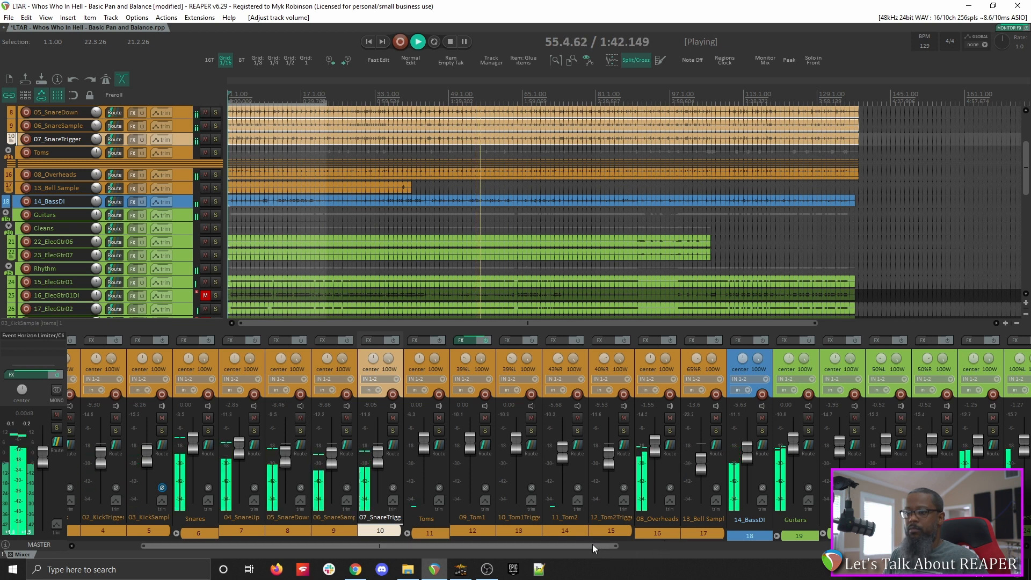
left_click_drag(592, 543, 721, 556)
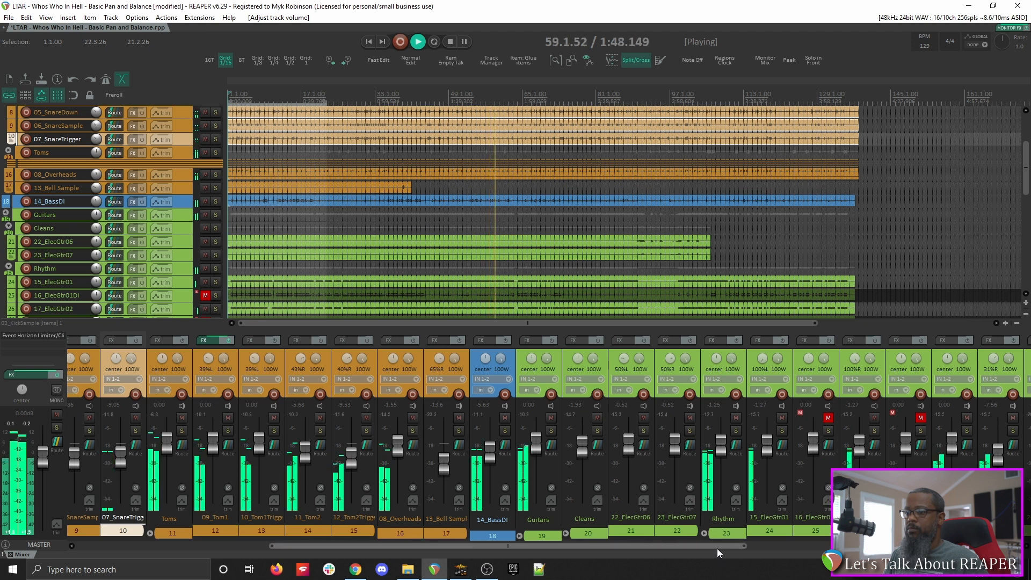
left_click_drag(717, 548, 989, 553)
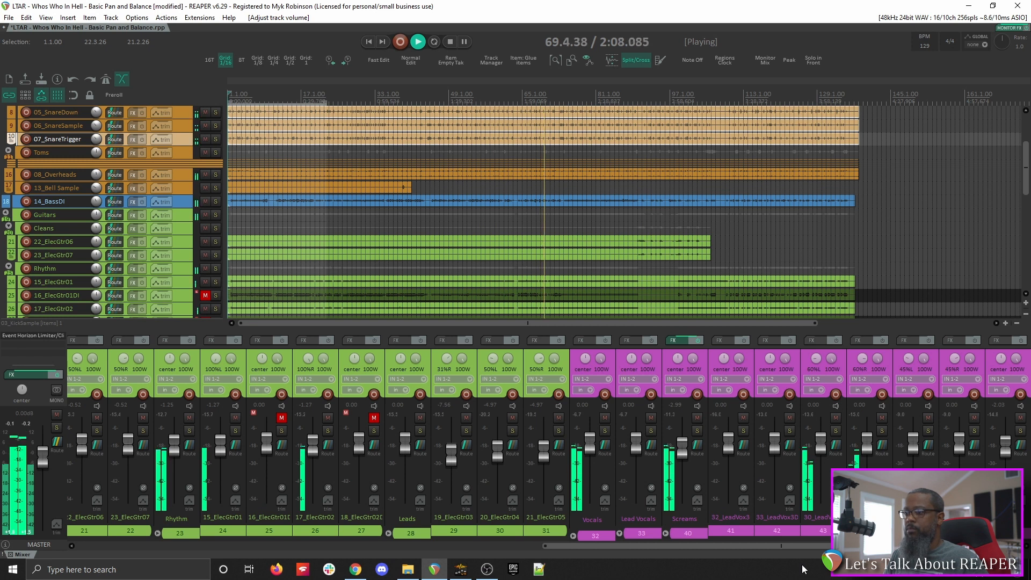
left_click_drag(630, 547, 343, 558)
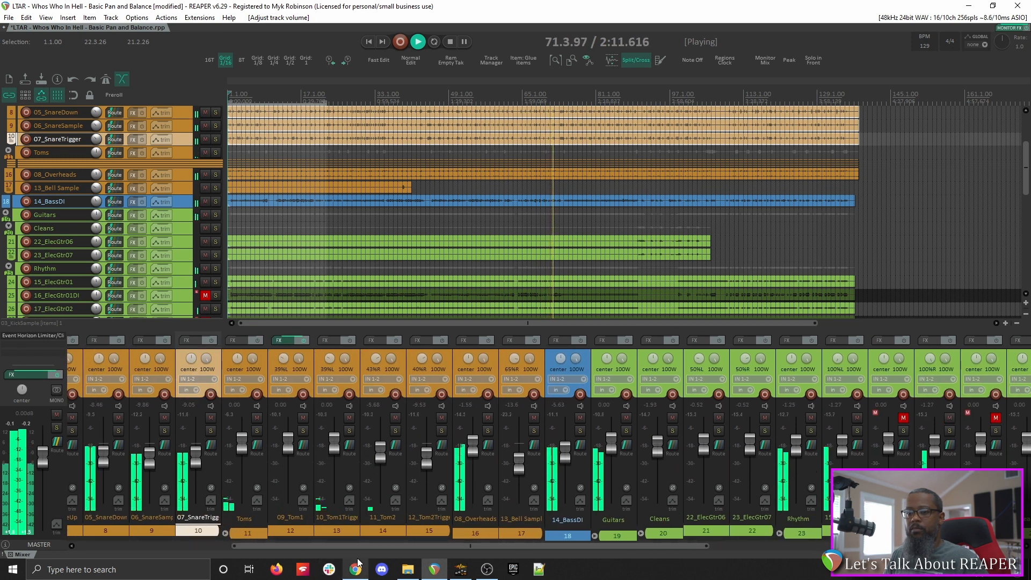
left_click(340, 530)
left_click(379, 530, "ctrl")
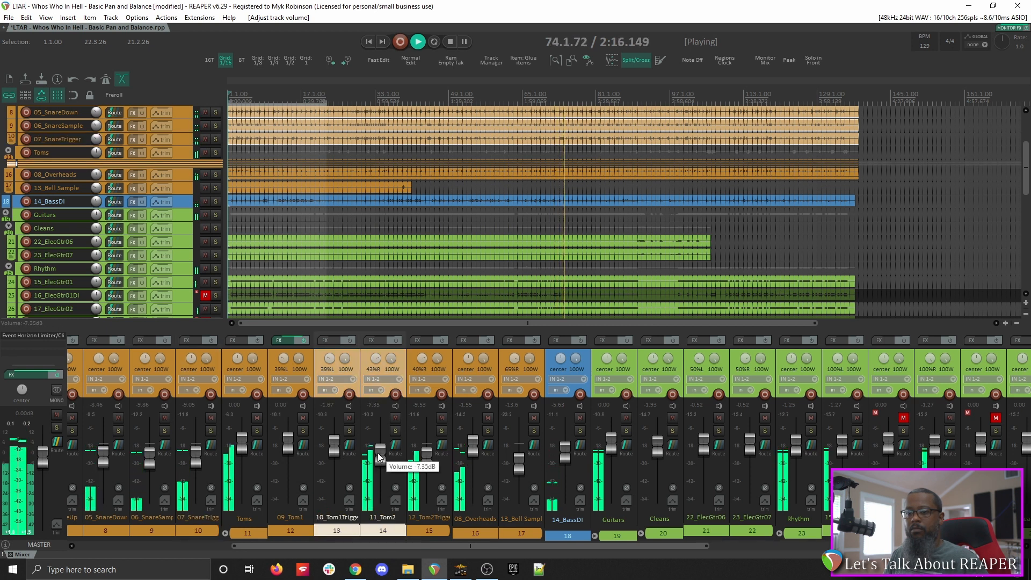
scroll(378, 452, "down", 3)
left_click(378, 453)
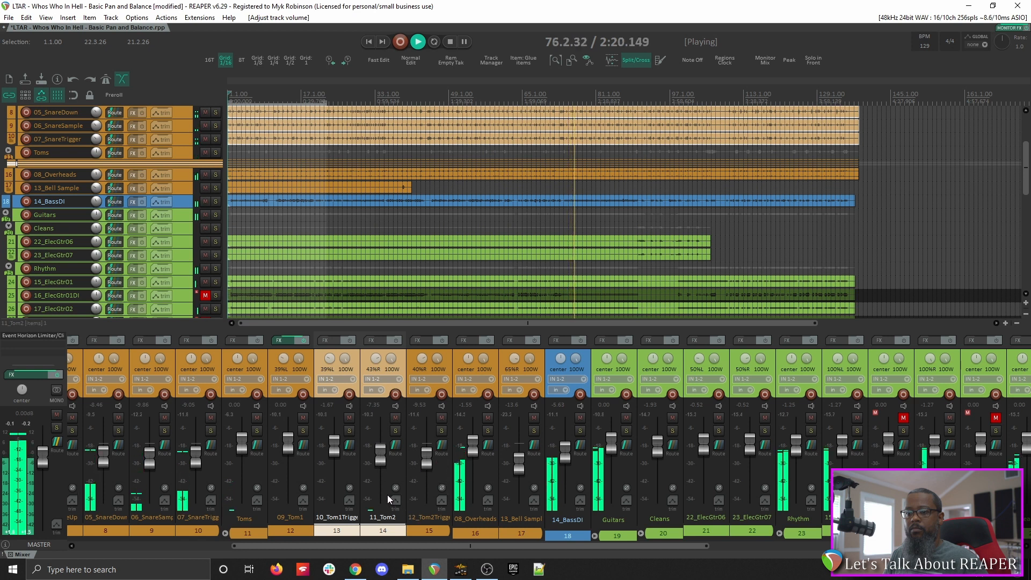
mouse_move(290, 447)
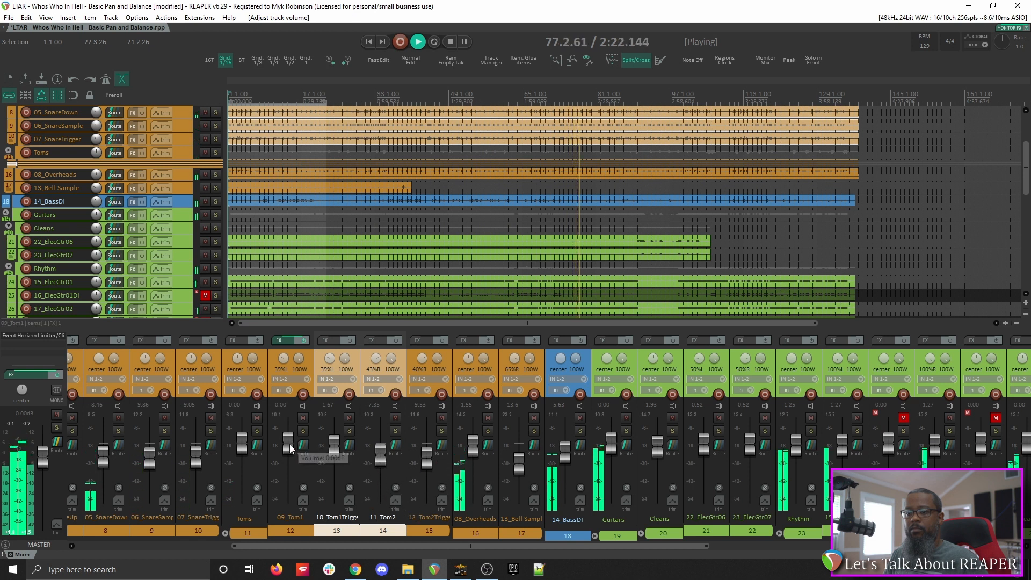
left_click_drag(288, 446, 289, 452)
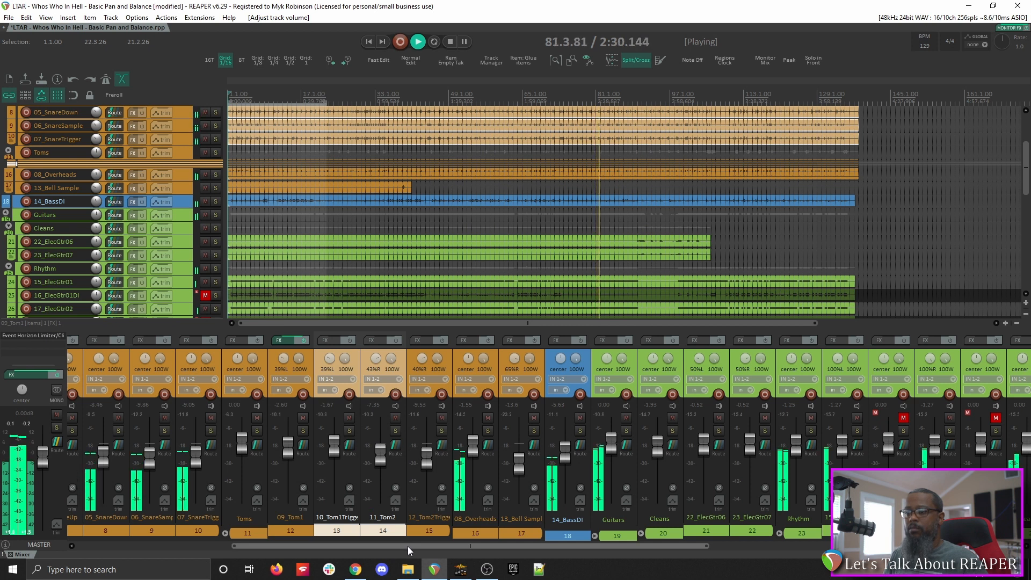
Try lowering the 37_BackingVox4 volume to -2.94 dB and reset it to its default level.
left_click_drag(407, 546, 541, 556)
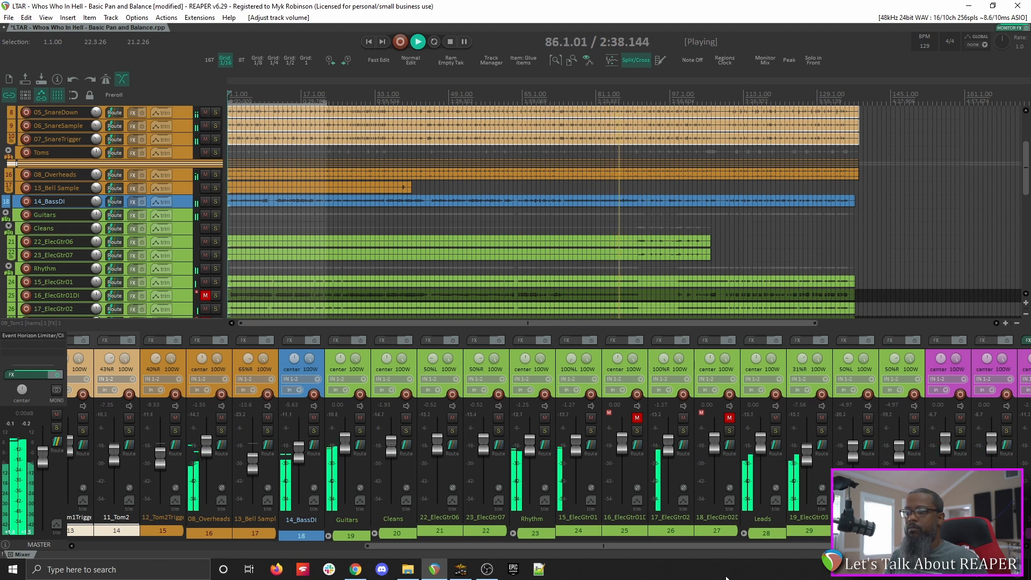
left_click_drag(743, 549, 920, 549)
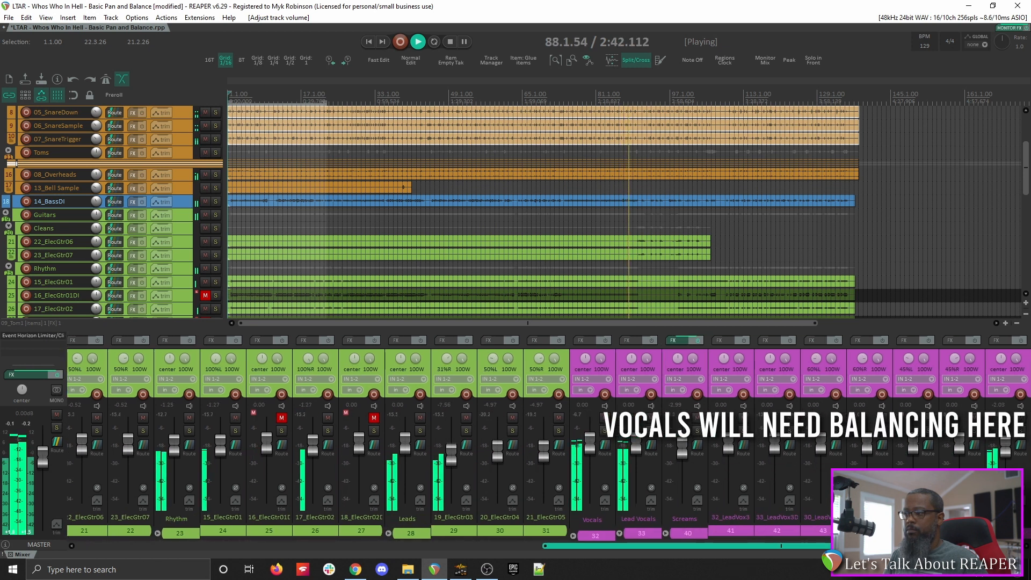
left_click_drag(920, 547, 985, 546)
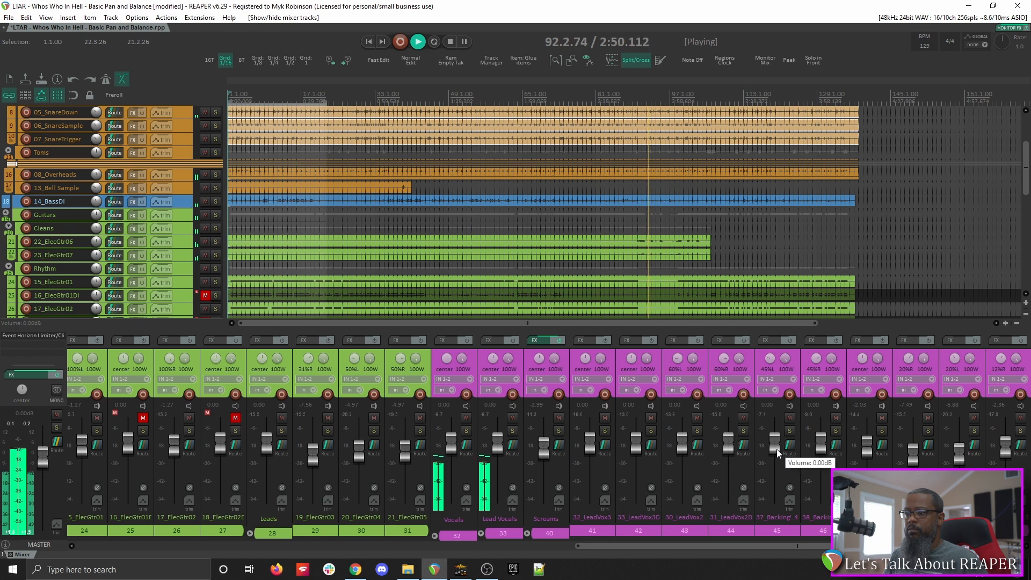
left_click_drag(776, 449, 776, 453)
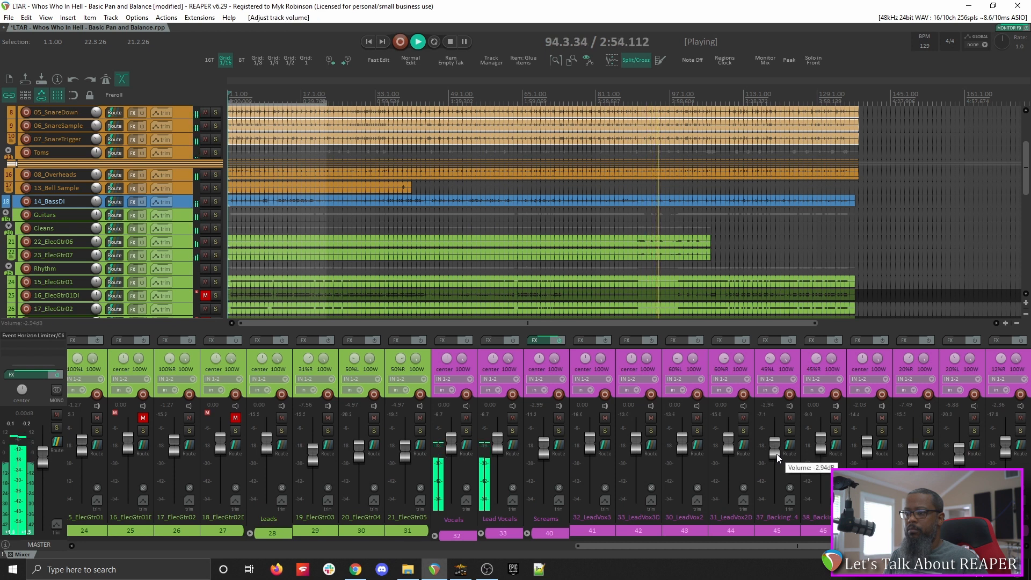
double_click(776, 453)
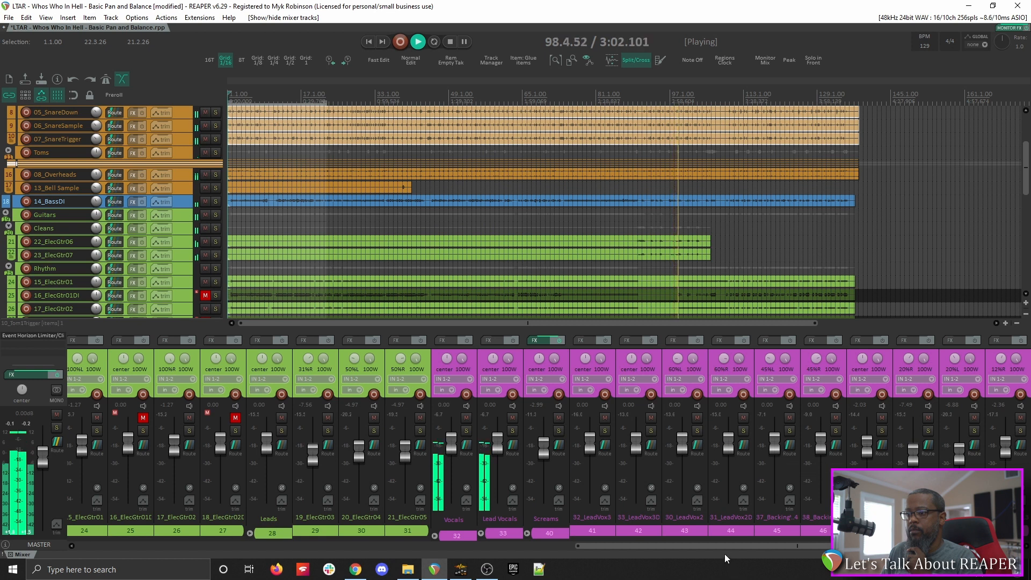
Expand the Lead Vocals folder in the mixer, lower the three LeadVox1 doubles (tracks 35 to 37) together, and slightly lower 24_LeadVox1.
left_click_drag(723, 545, 642, 562)
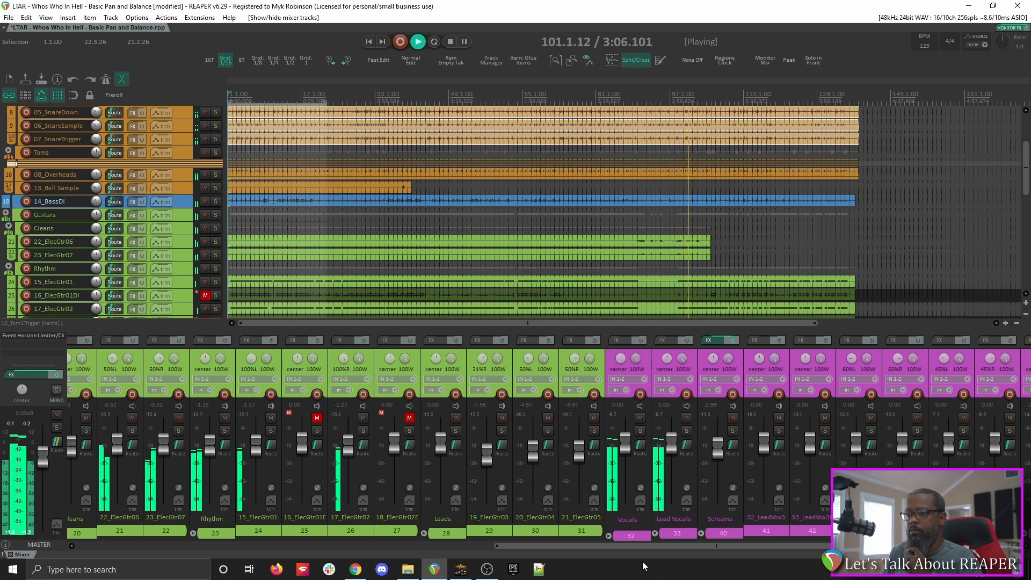
left_click(654, 533)
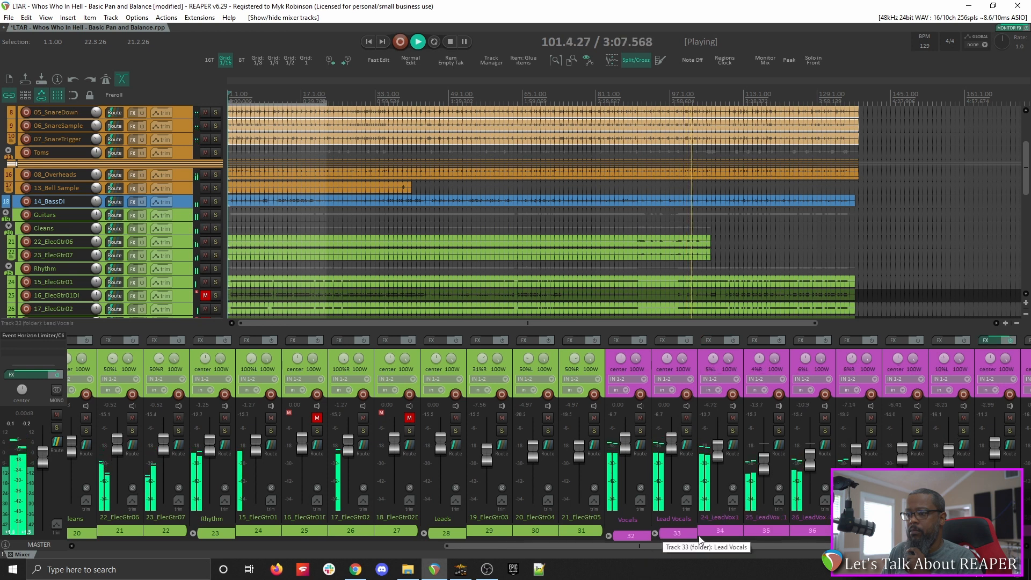
left_click(756, 527)
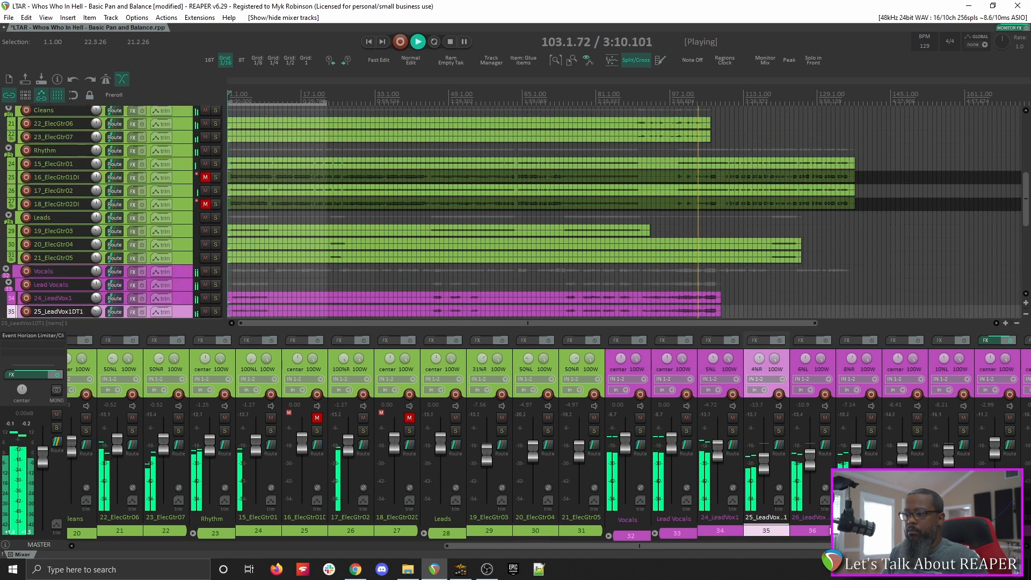
left_click(810, 527, "ctrl")
left_click_drag(856, 459, 858, 466)
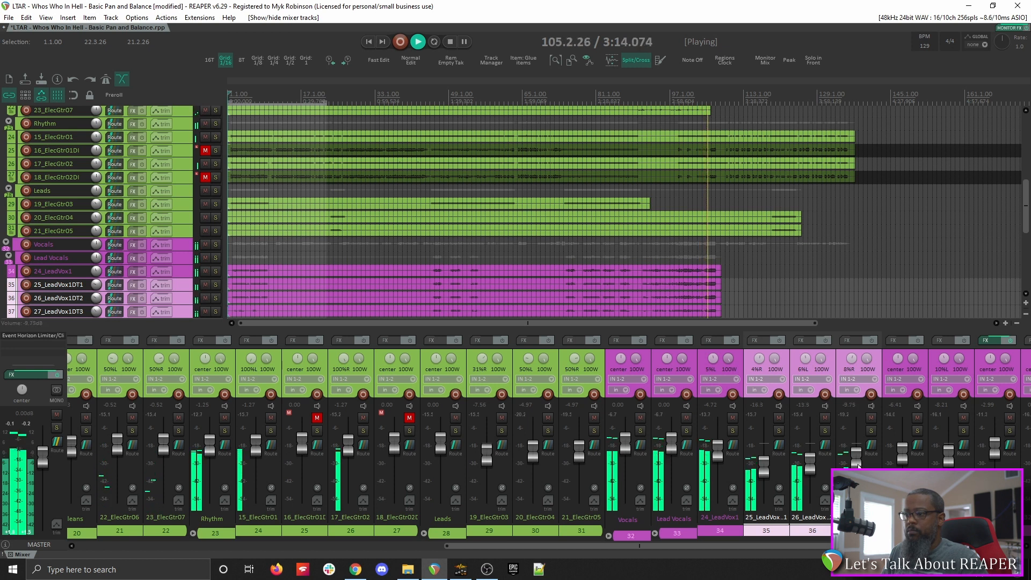
left_click_drag(719, 455, 720, 456)
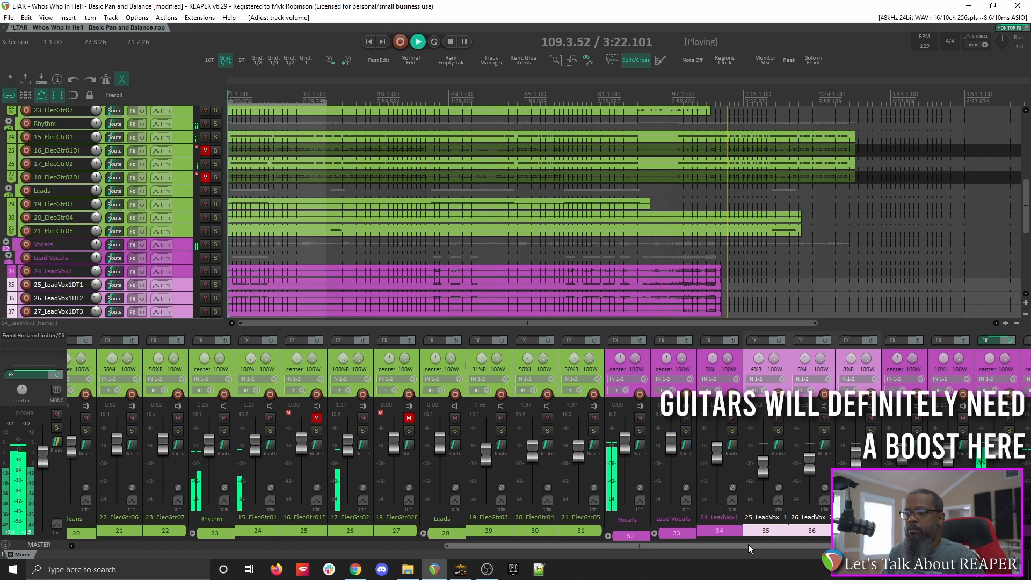
Check the guitar and vocal levels in the mixer through the end of the song and stop playback.
left_click_drag(749, 546, 642, 564)
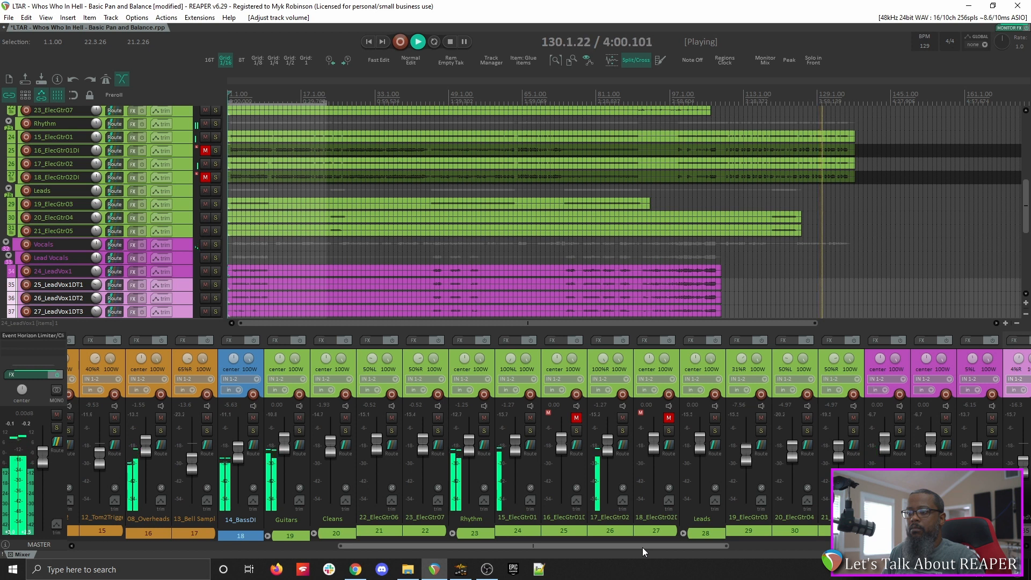
left_click_drag(642, 546, 807, 549)
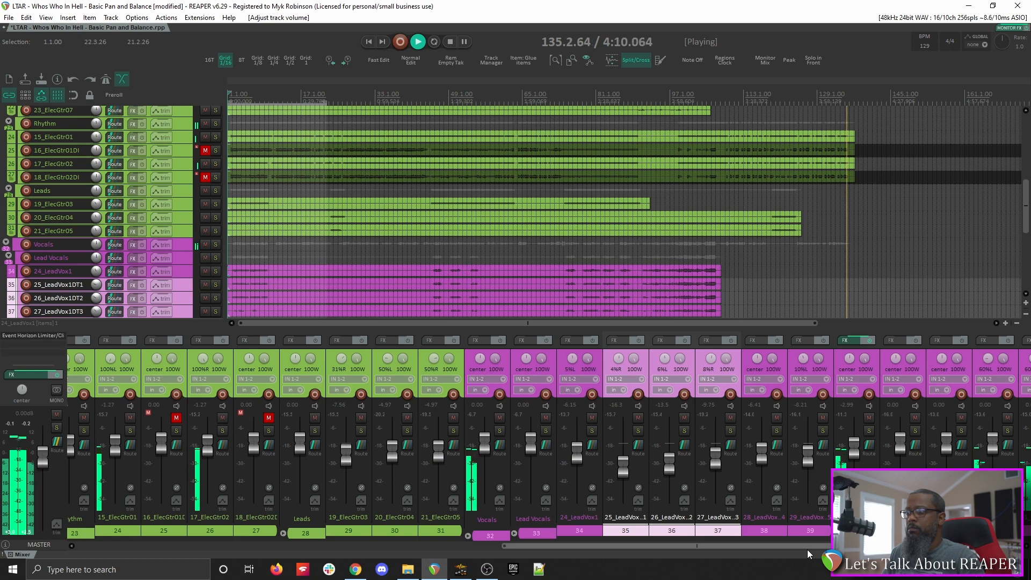
key("space")
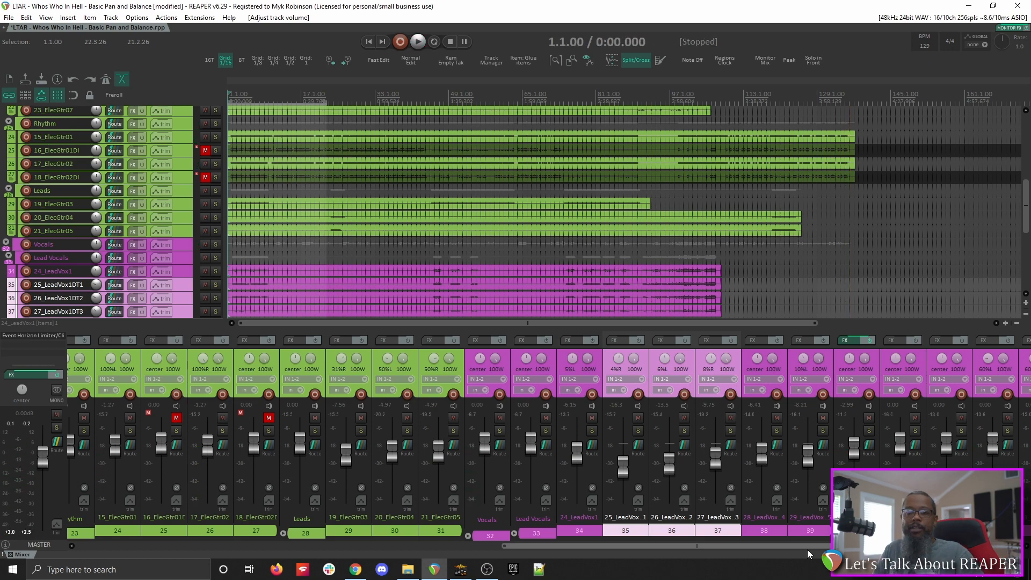